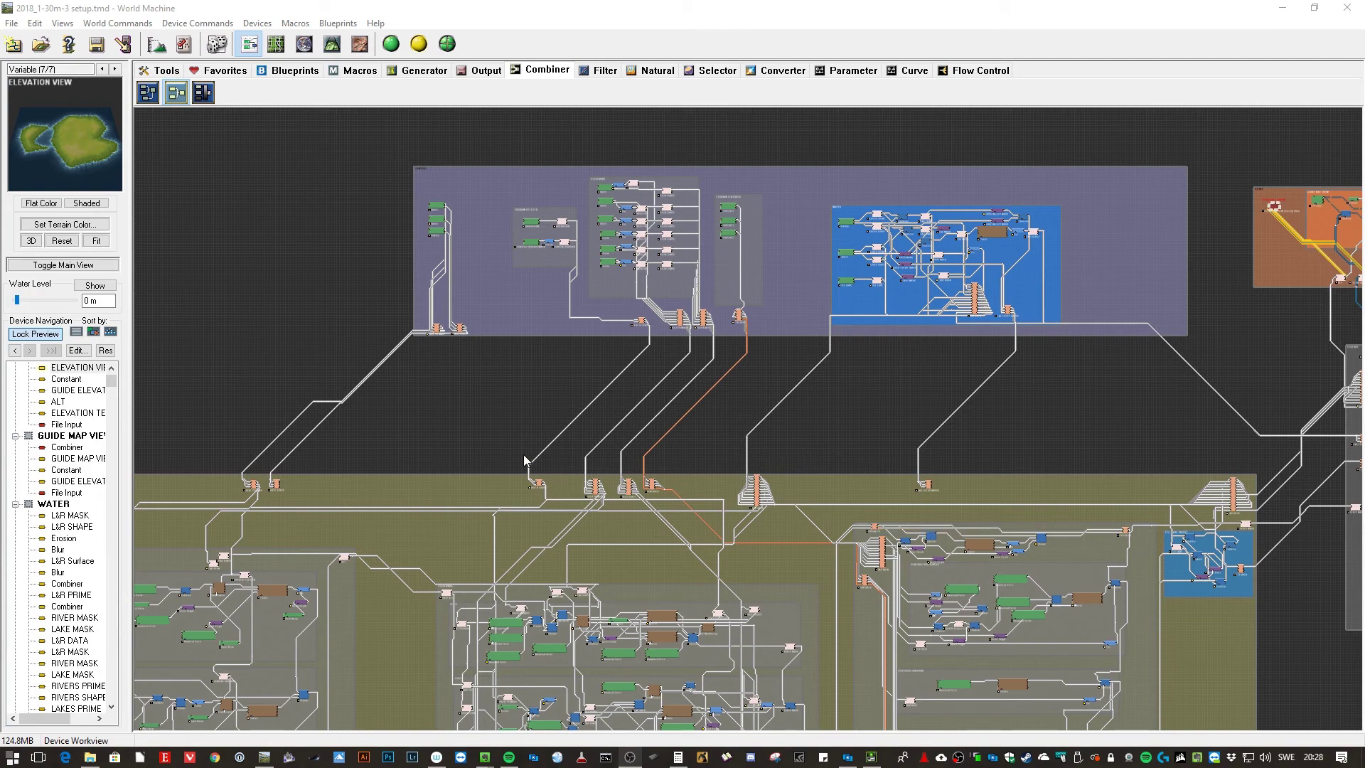
- Survey the whole device network, from the purple control group through the large olive terrain group to the groups beside them
click(513, 415)
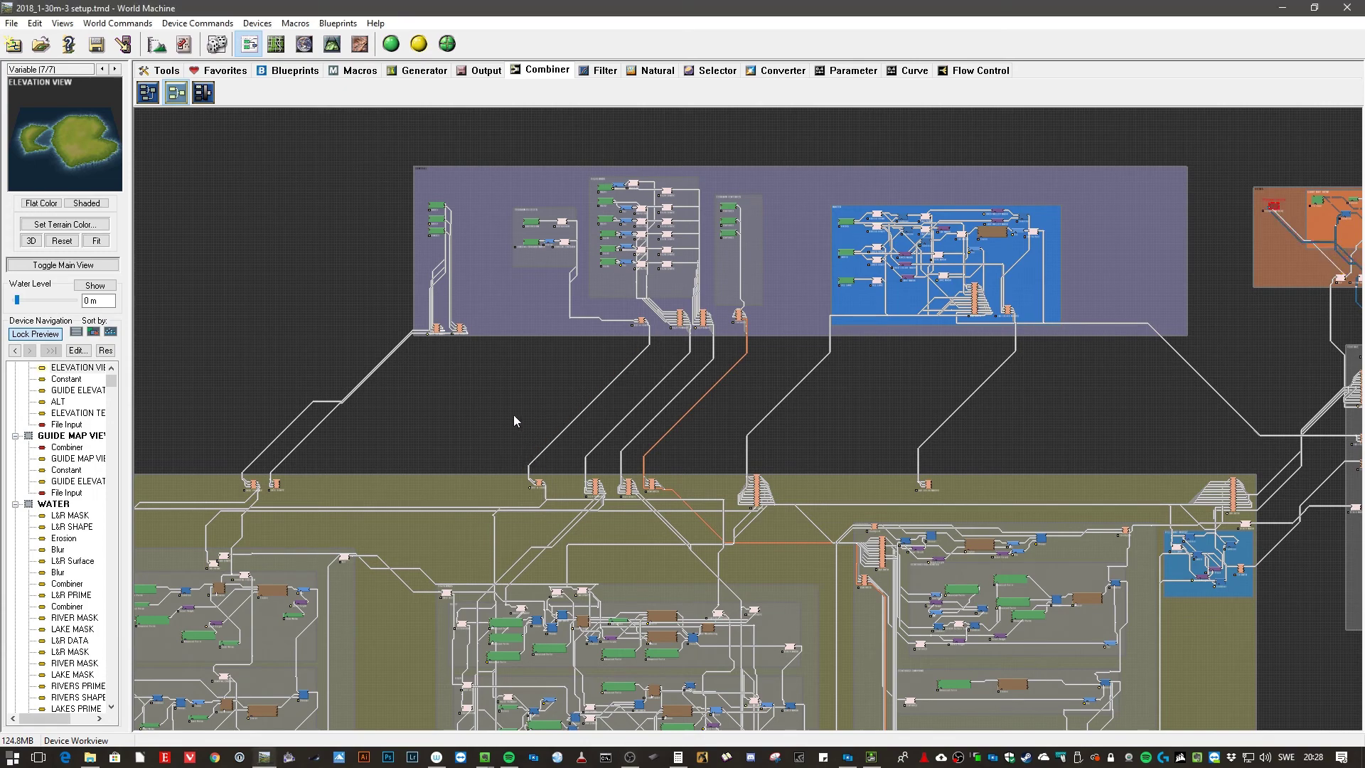
scroll(513, 415, down, 1)
scroll(515, 418, down, 2)
right_drag(532, 442, 461, 308)
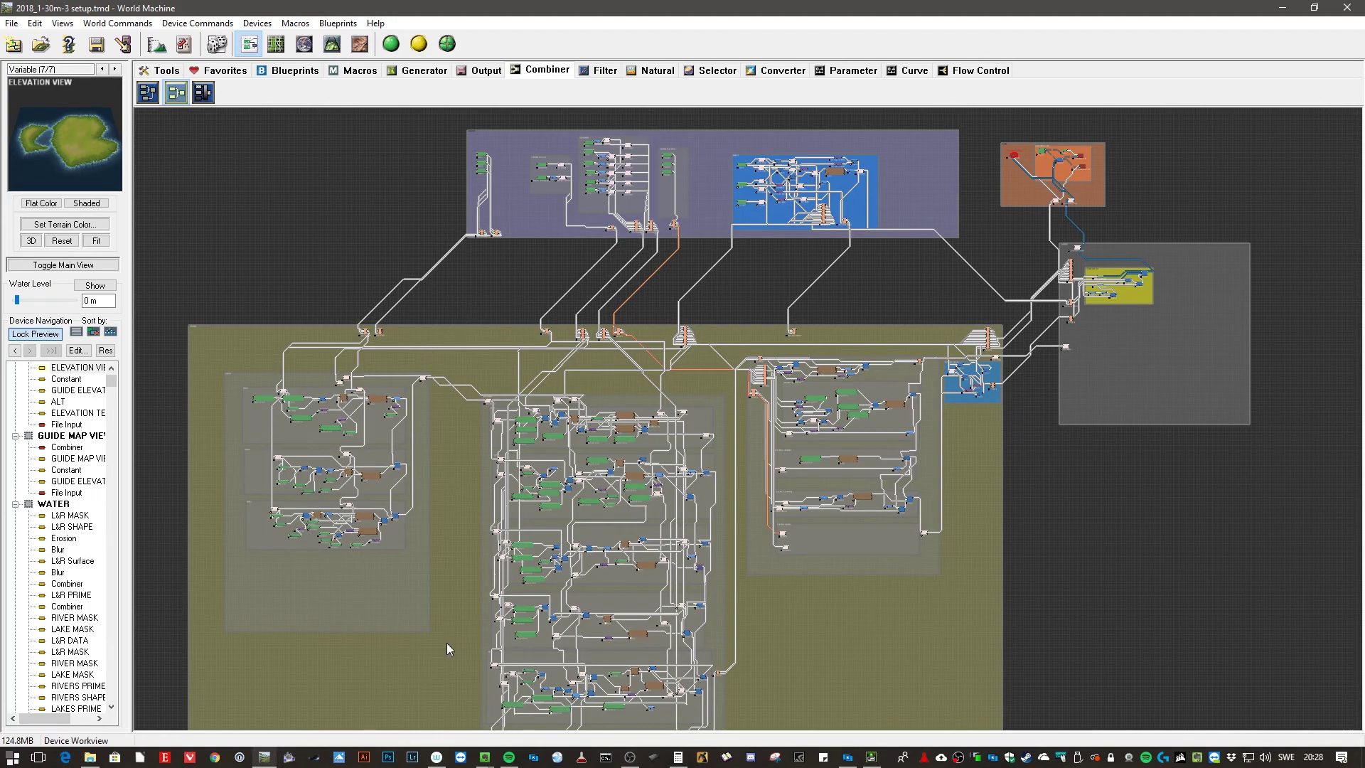
middle_drag(446, 643, 467, 487)
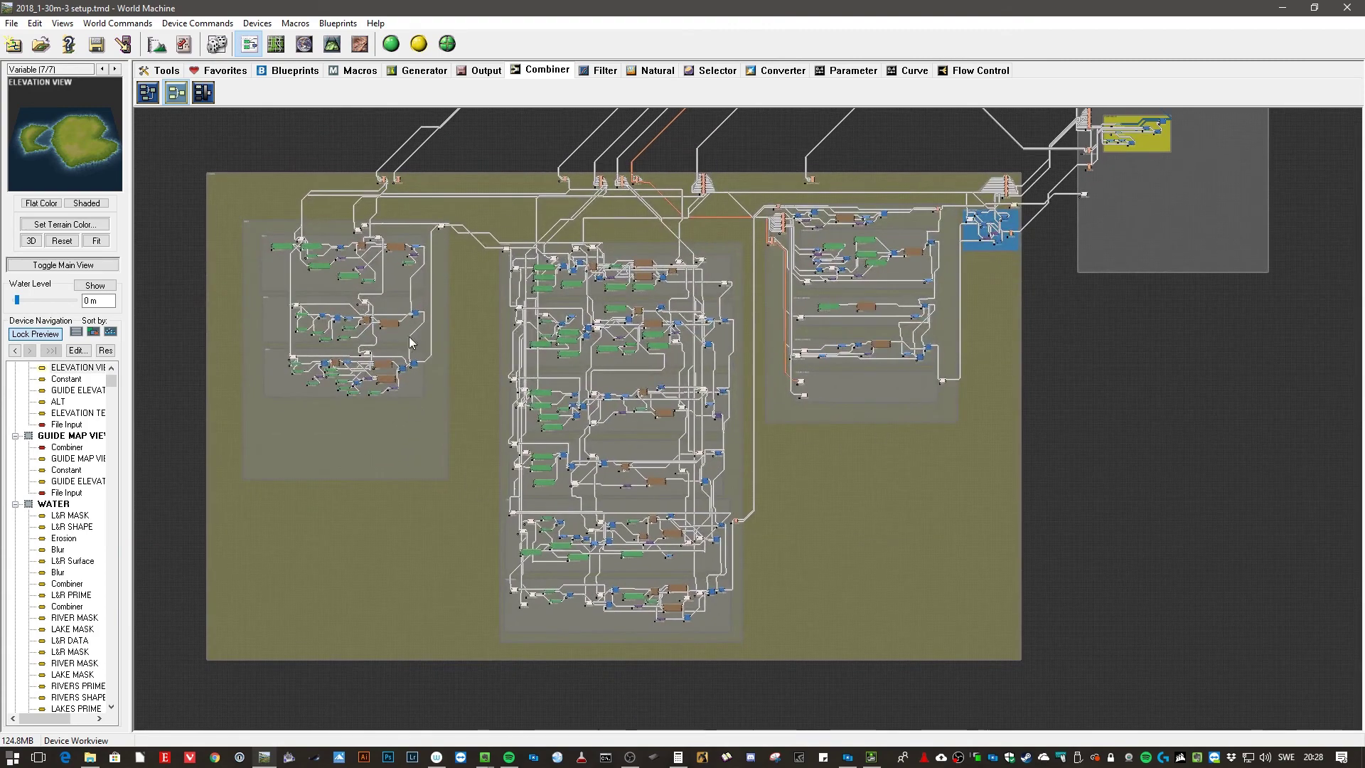
middle_drag(1072, 322, 1027, 476)
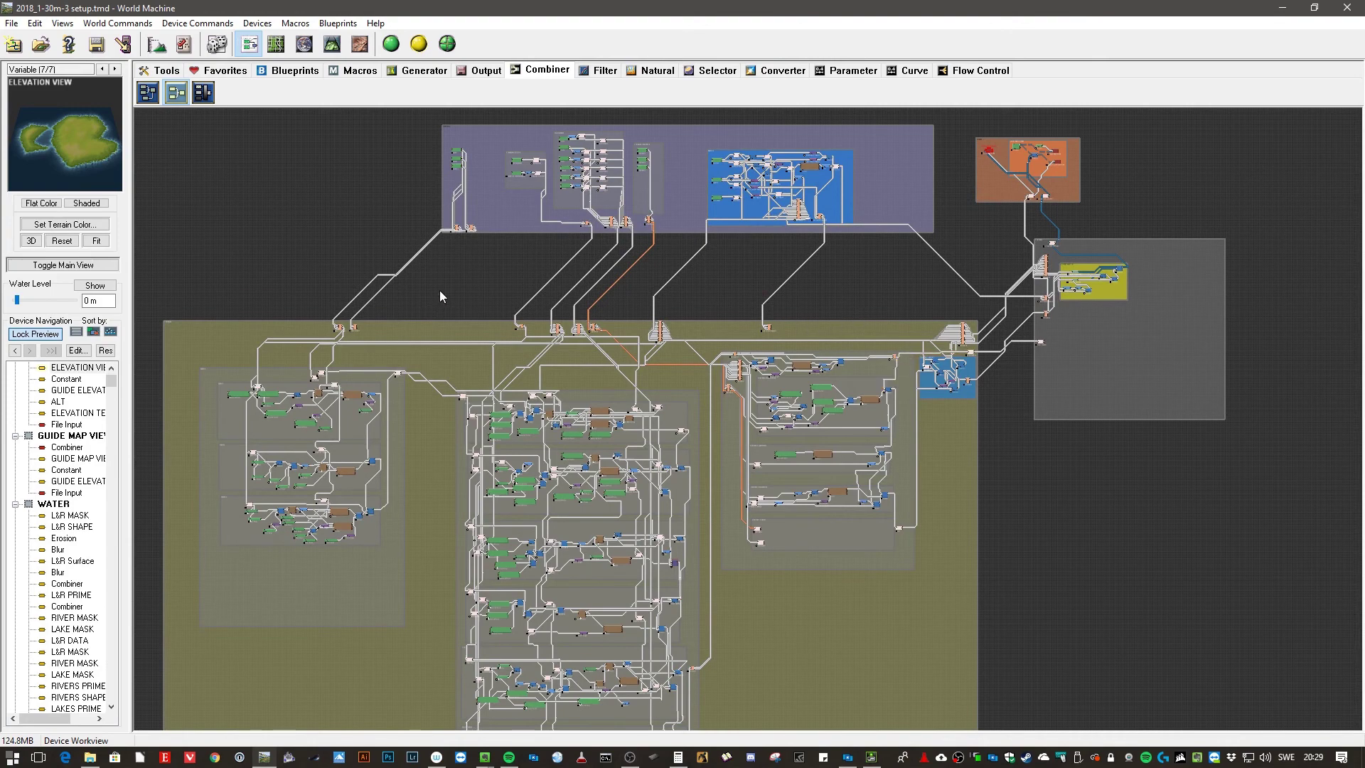
middle_drag(441, 293, 450, 348)
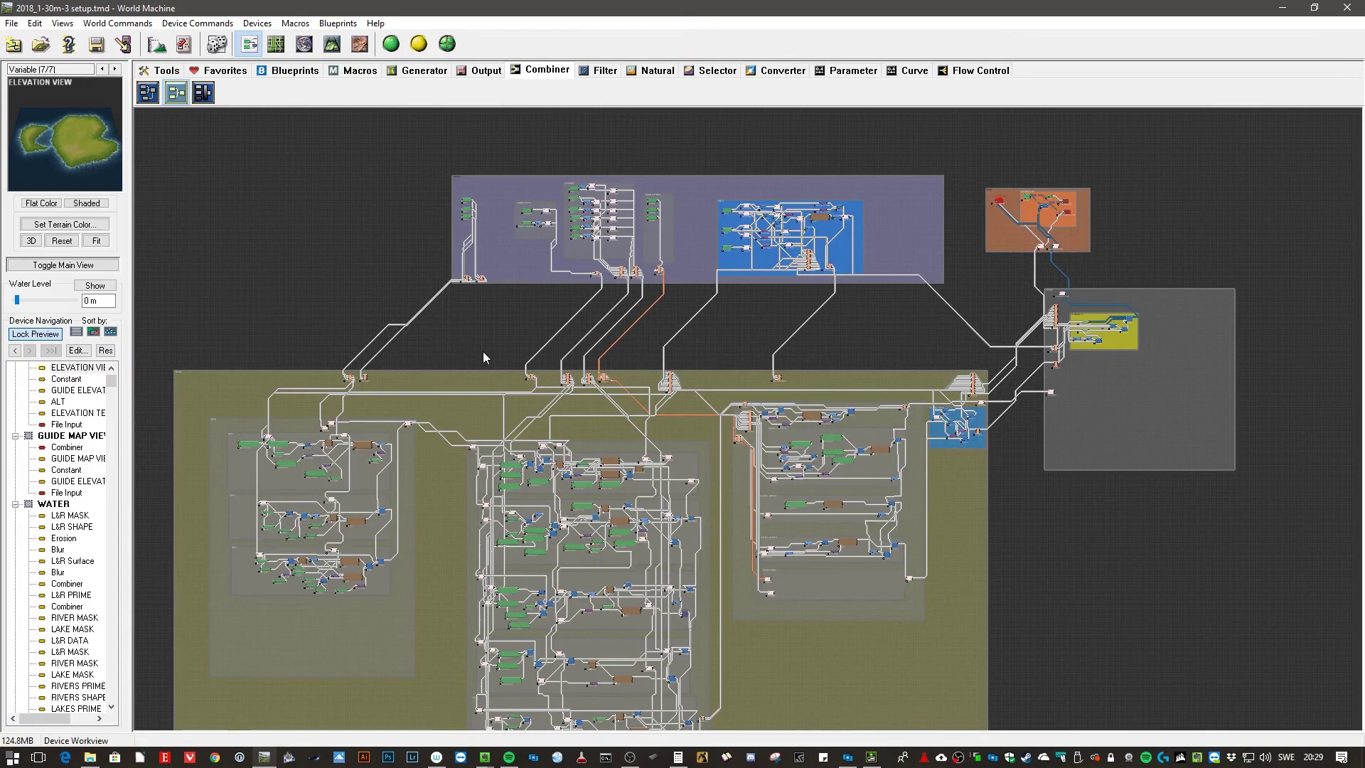
- Examine the CONTROL group's layout and the connections running from it down to the olive terrain group
scroll(484, 351, up, 5)
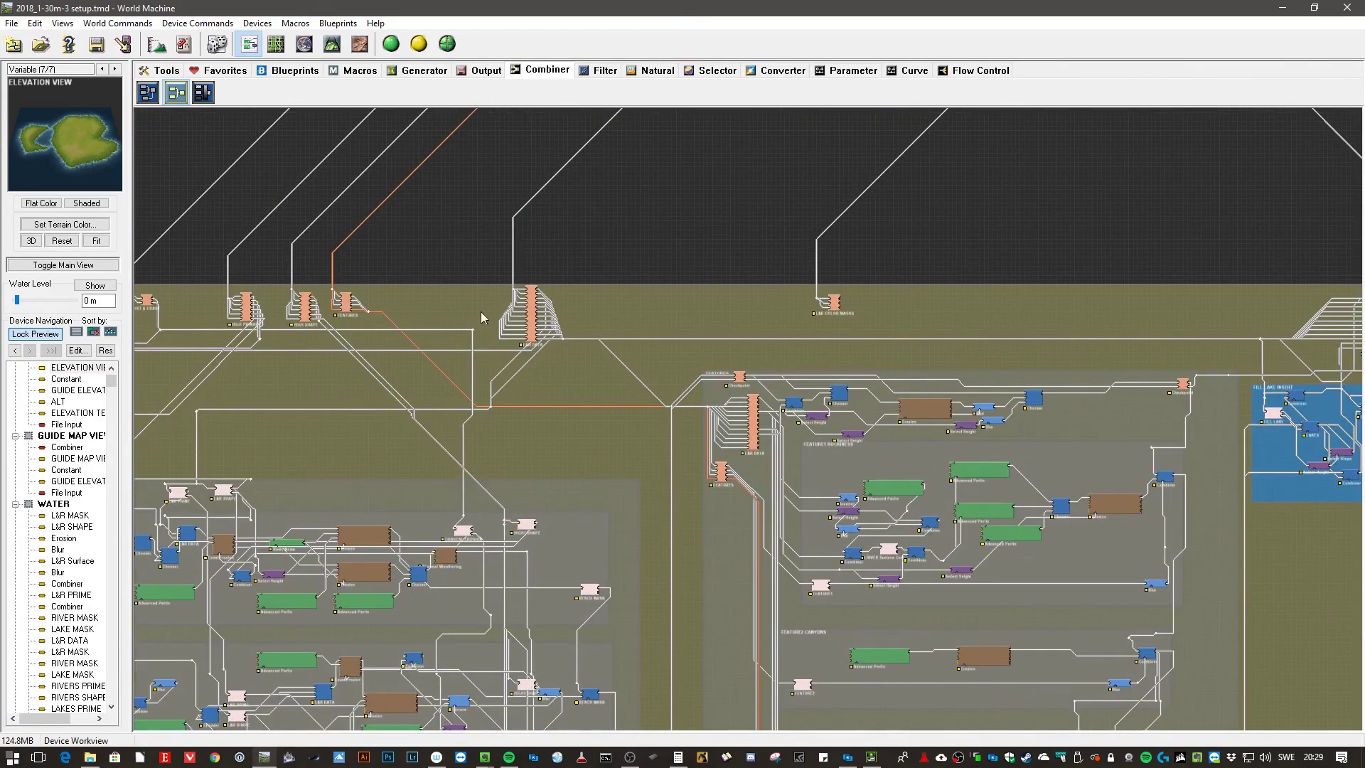
middle_drag(458, 214, 624, 566)
middle_drag(347, 422, 423, 504)
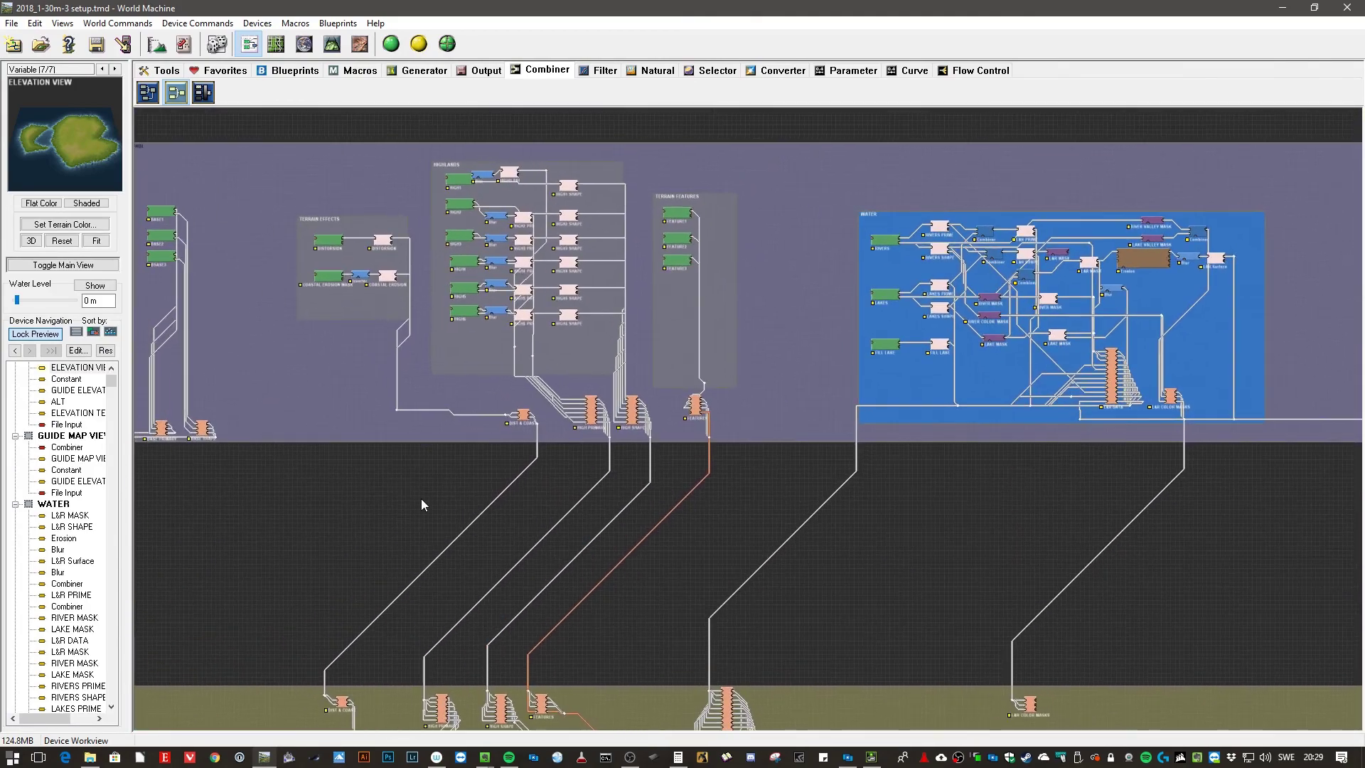
scroll(421, 498, down, 2)
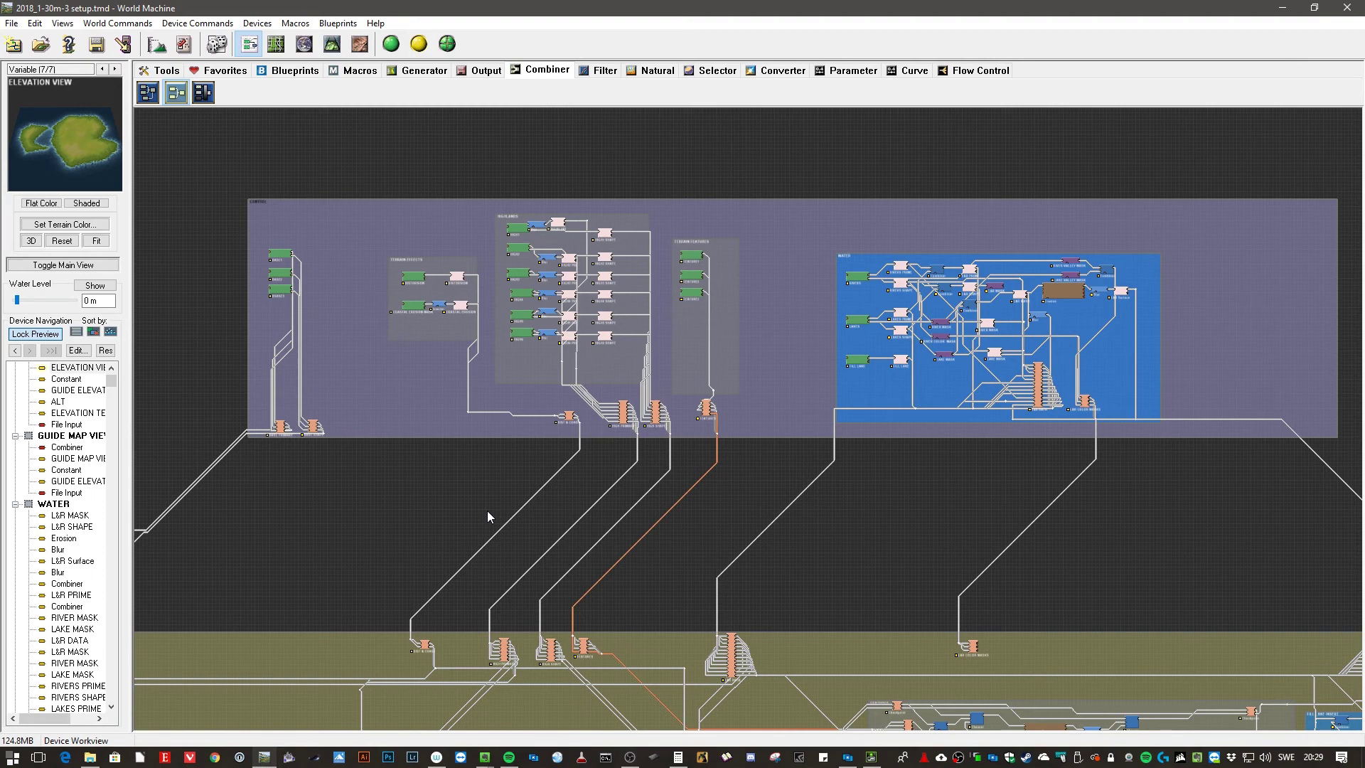
right_drag(488, 517, 456, 522)
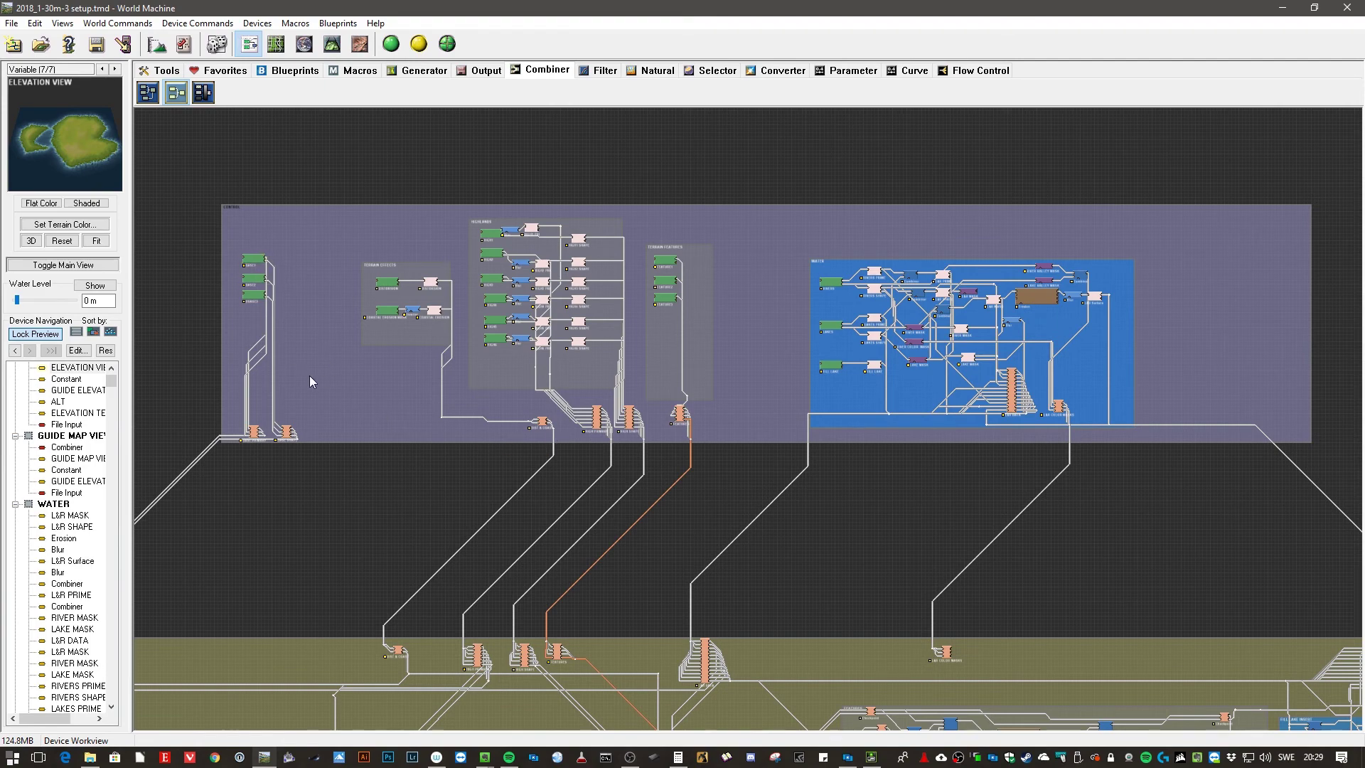
right_drag(310, 377, 443, 435)
scroll(434, 436, up, 2)
right_drag(362, 447, 579, 498)
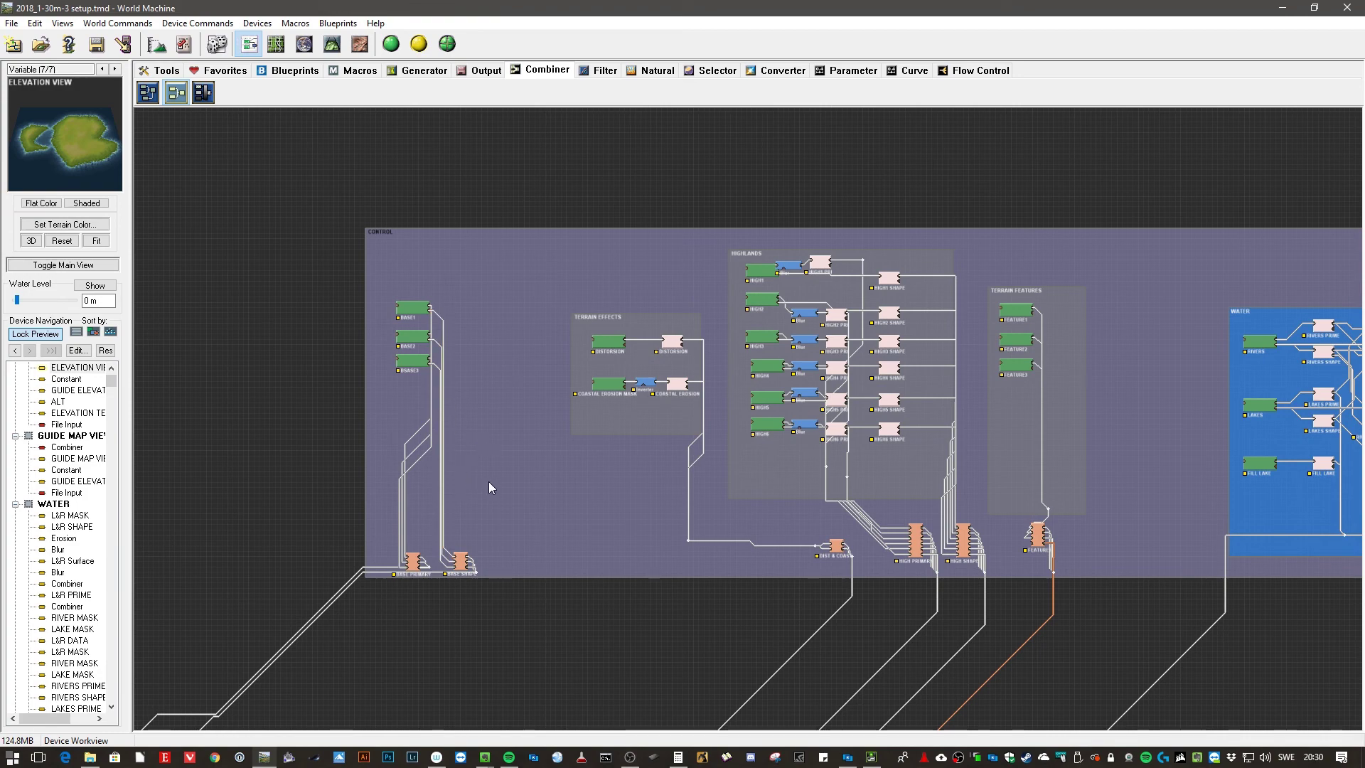
- Inspect the generators in the TERRAIN EFFECTS, HIGHLANDS and TERRAIN FEATURES sections of the CONTROL group
middle_drag(465, 477, 317, 444)
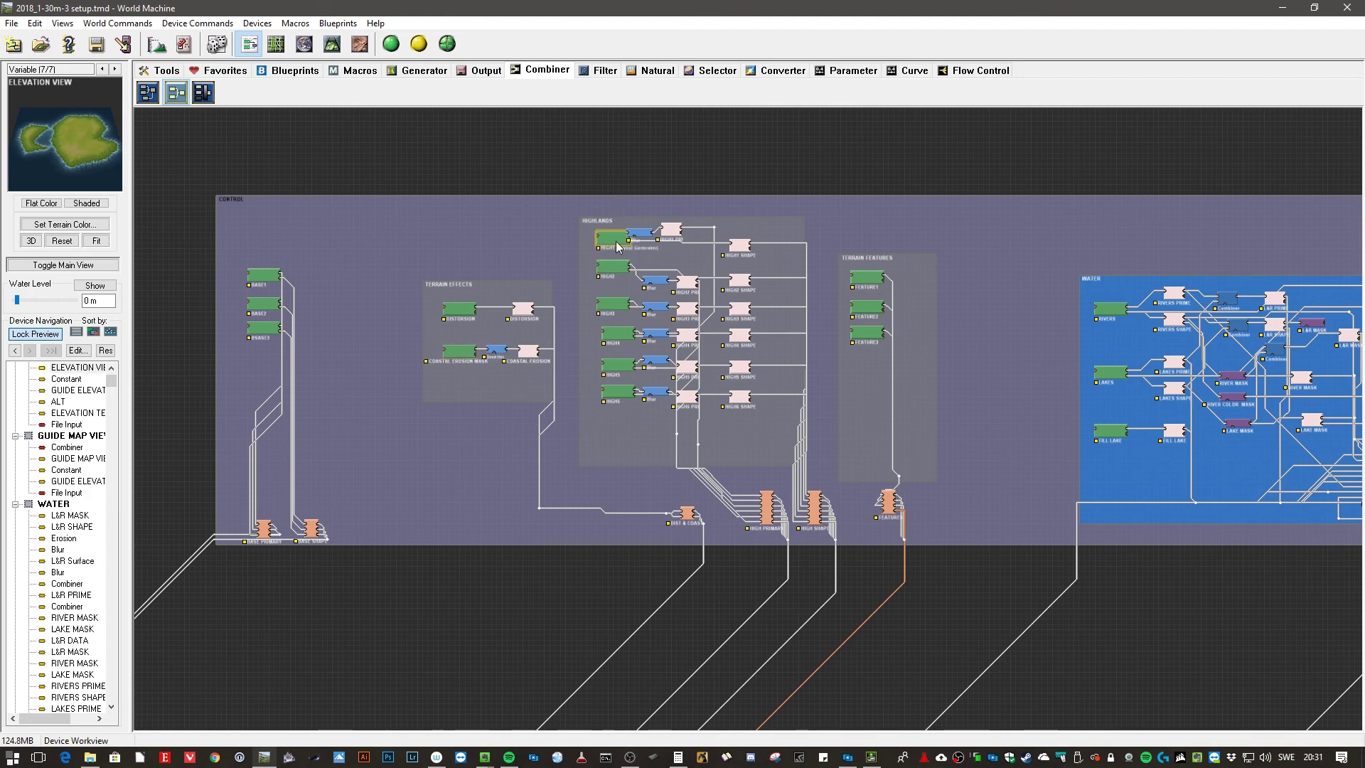
scroll(624, 434, up, 2)
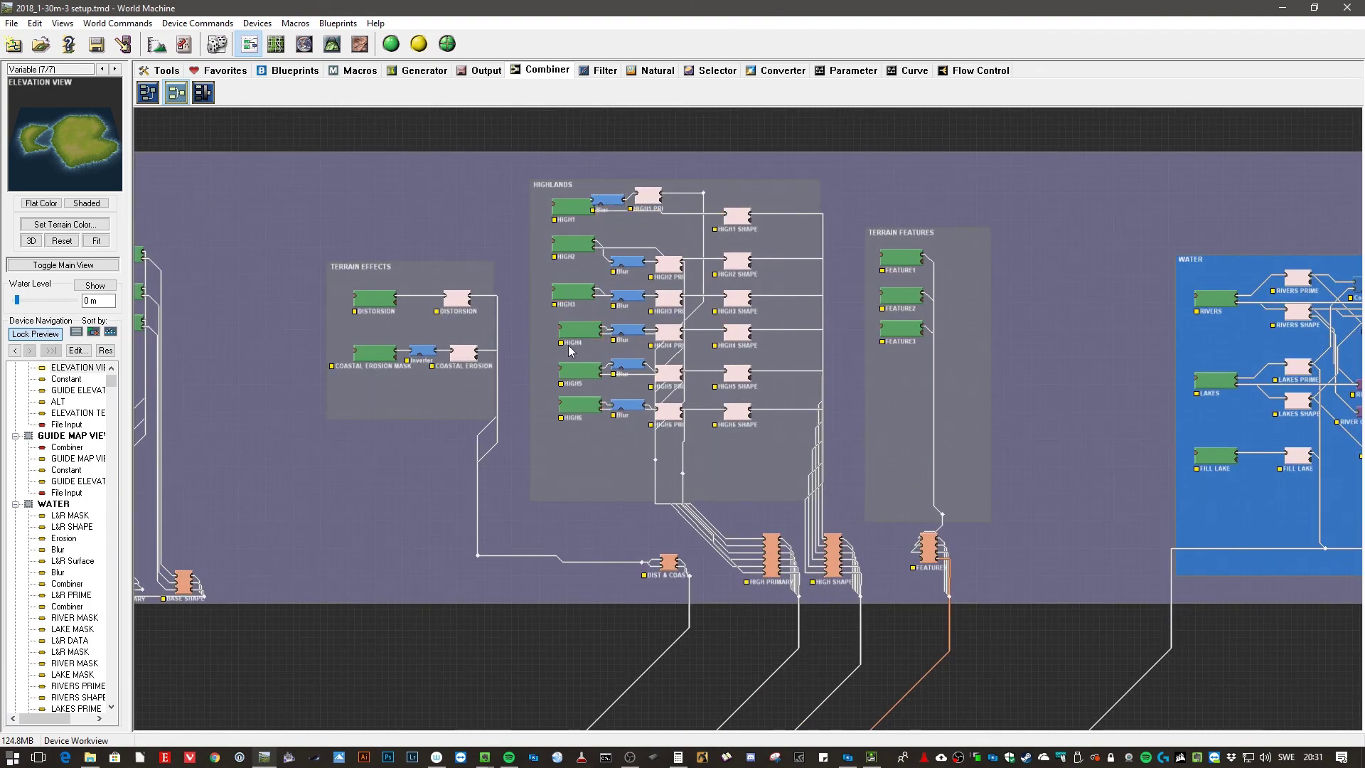
middle_drag(382, 488, 566, 483)
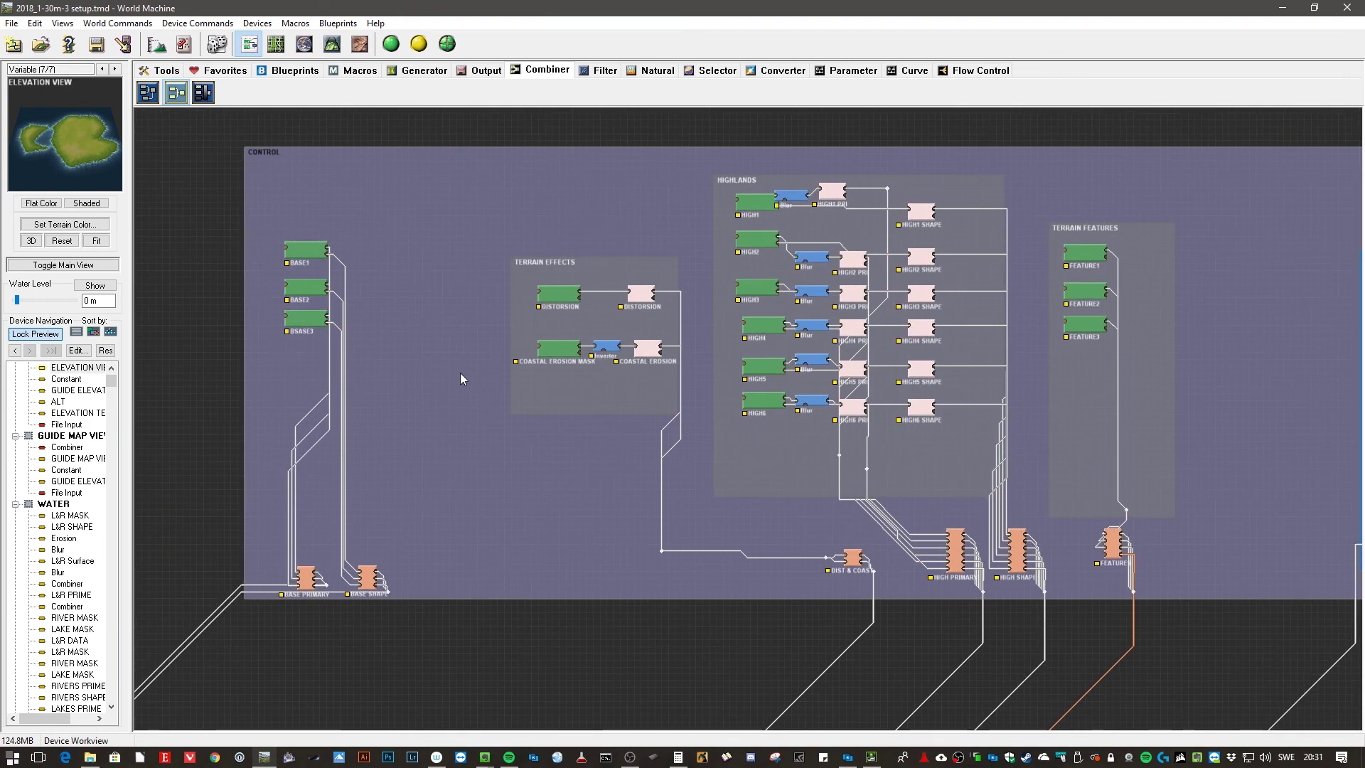
middle_drag(571, 489, 484, 516)
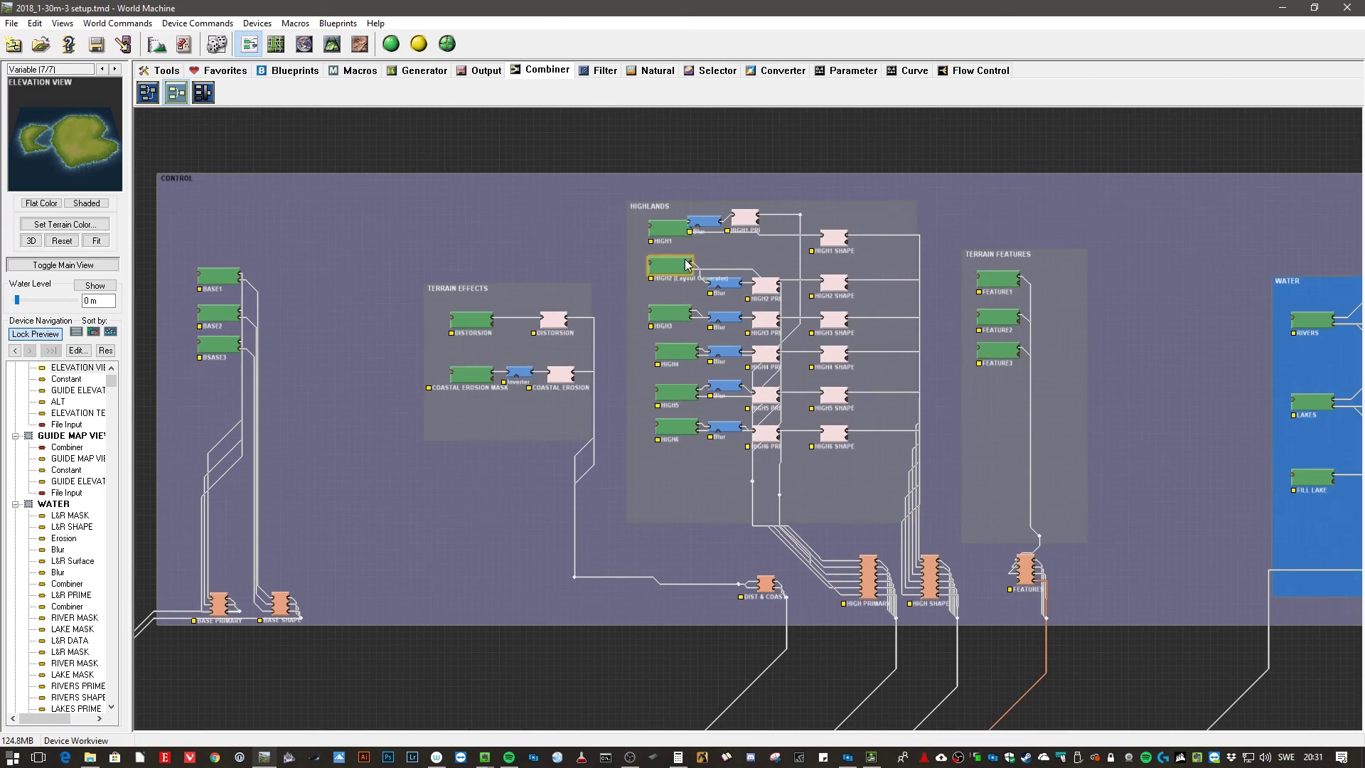
middle_drag(667, 498, 549, 513)
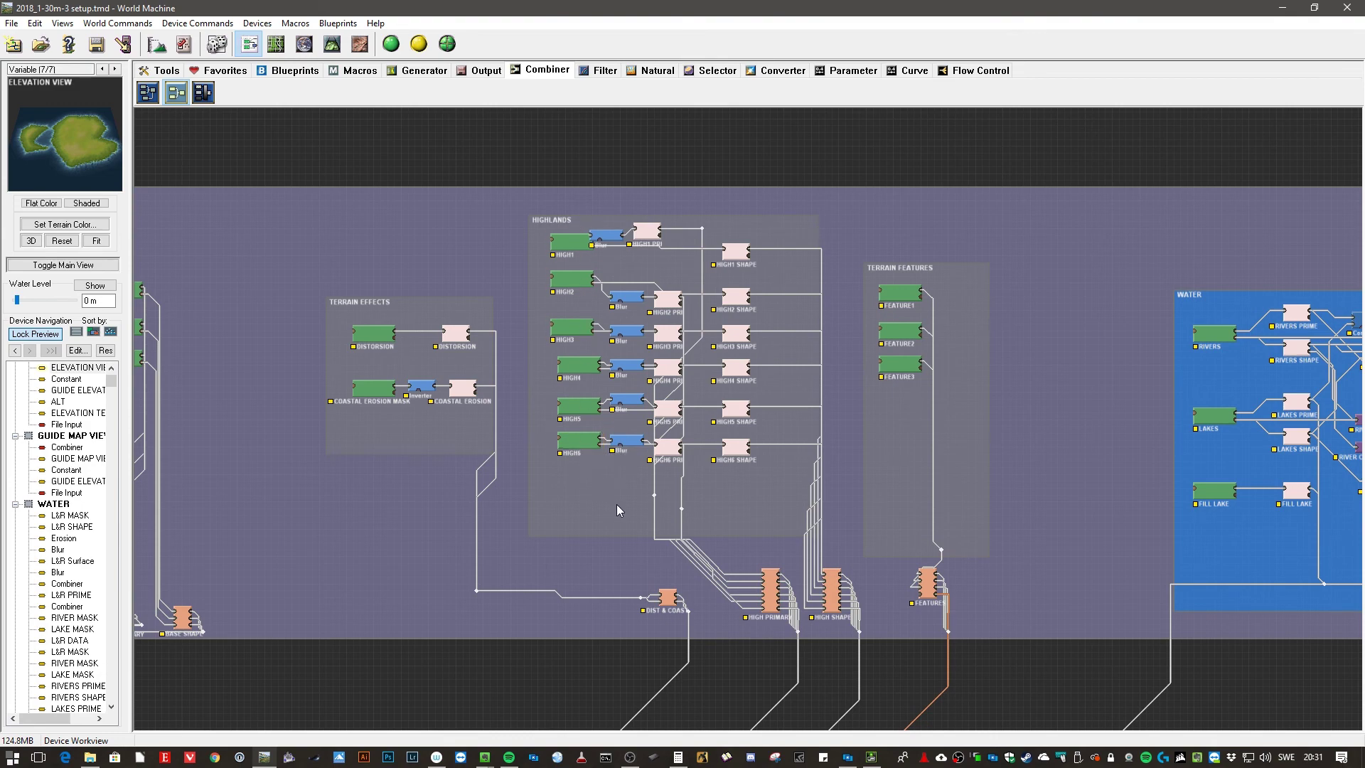
right_drag(617, 511, 512, 519)
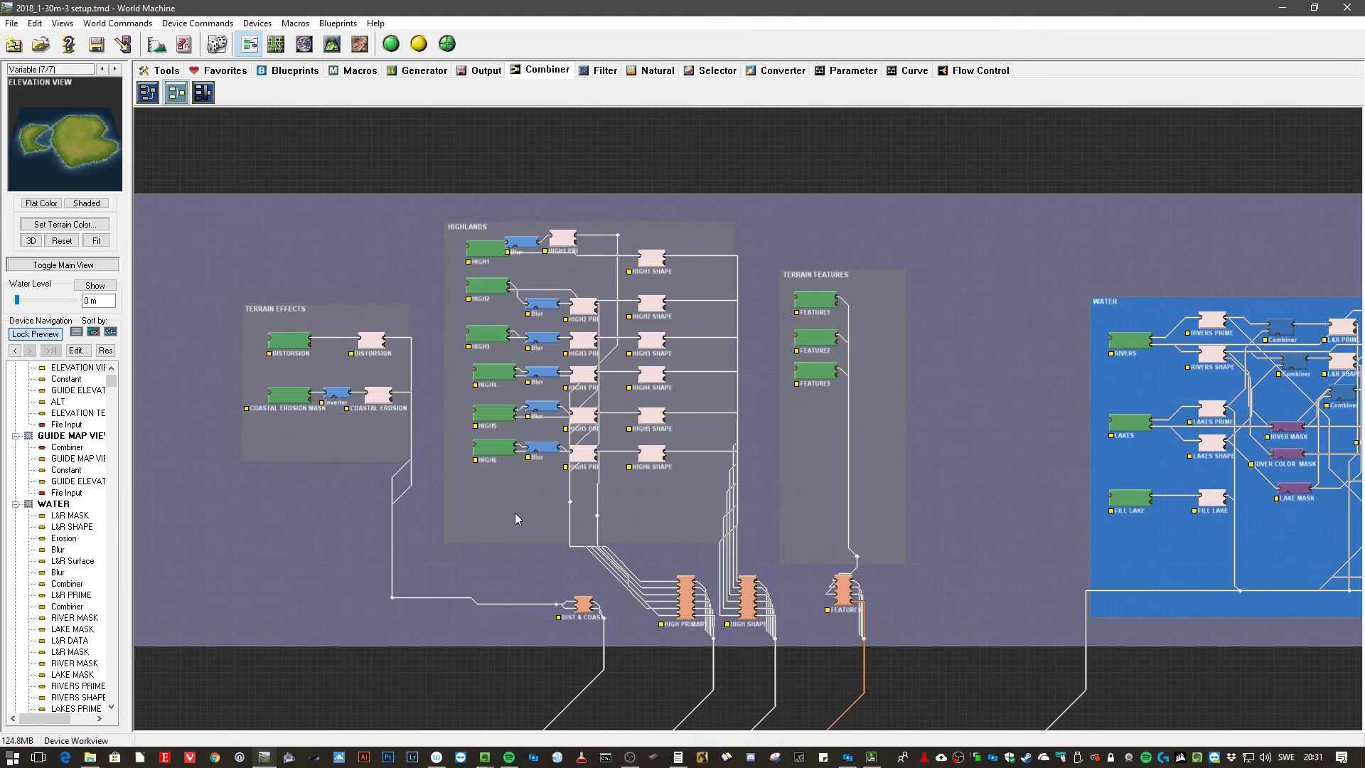
right_drag(759, 514, 617, 492)
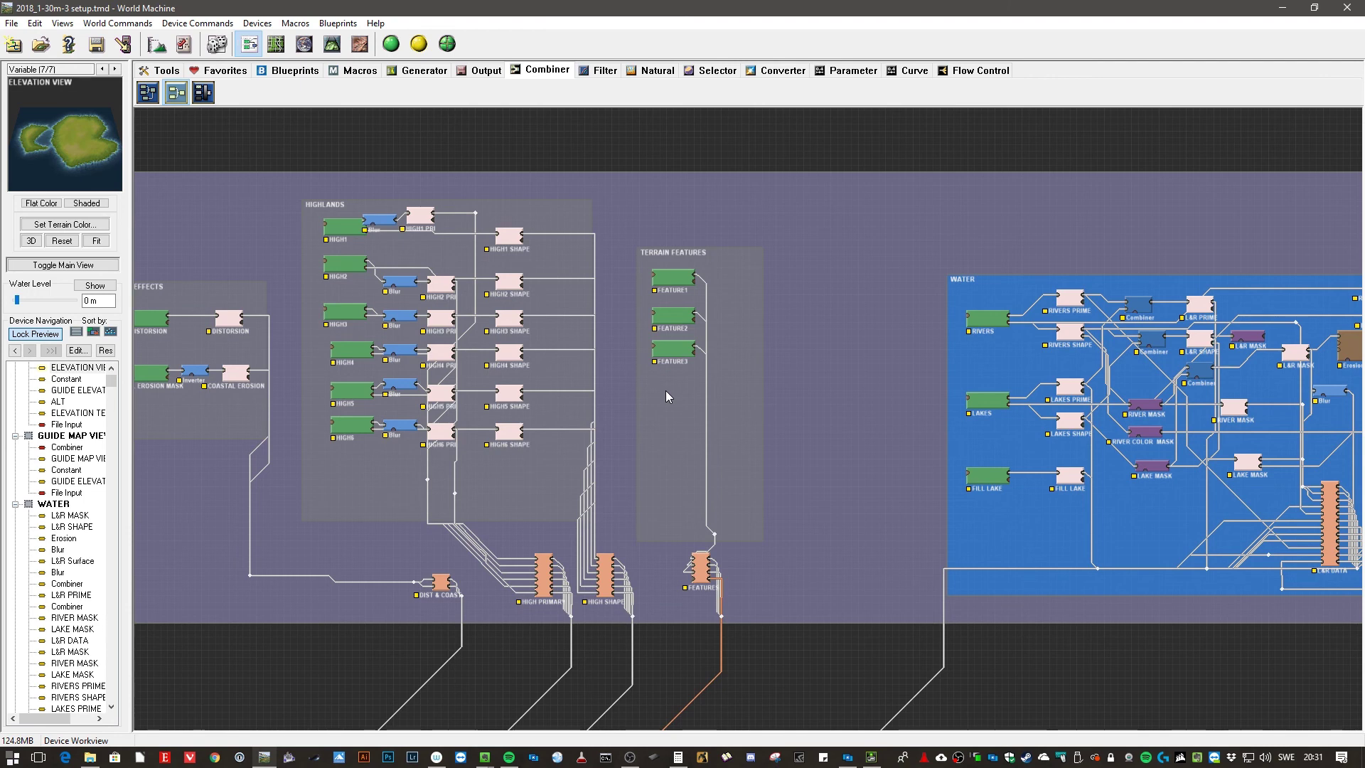
click(672, 278)
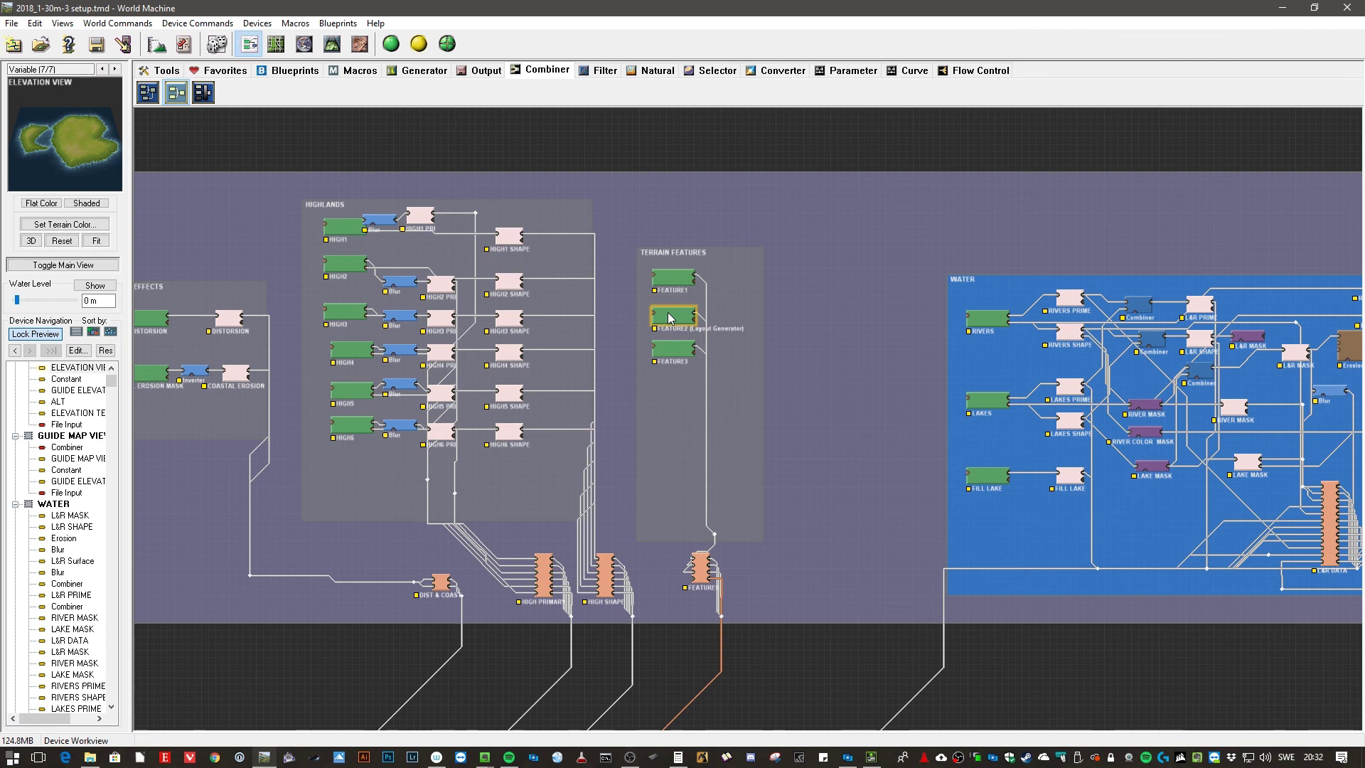
- Follow the base connections from the CONTROL group into the olive terrain group and examine the three base terrain device chains
scroll(560, 446, down, 4)
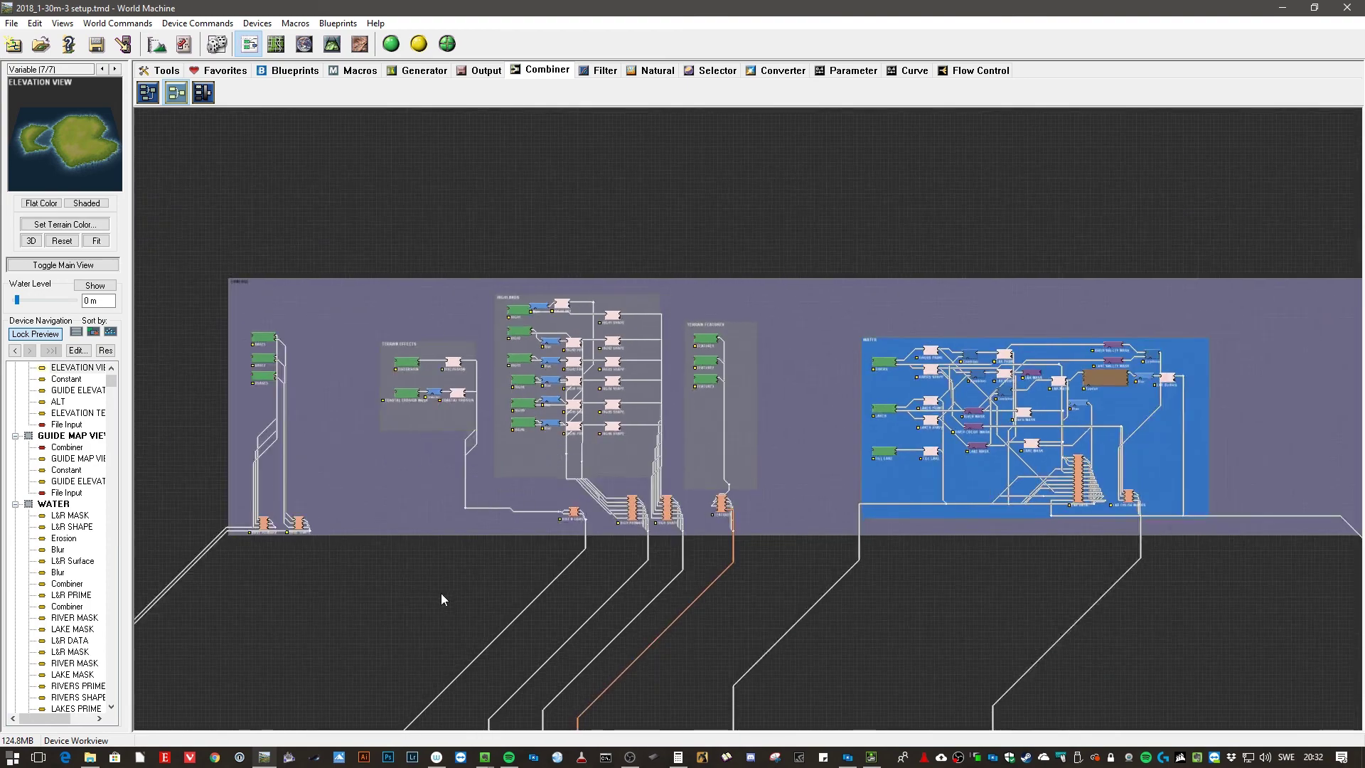
middle_drag(441, 595, 679, 380)
middle_drag(543, 476, 693, 271)
scroll(692, 272, down, 2)
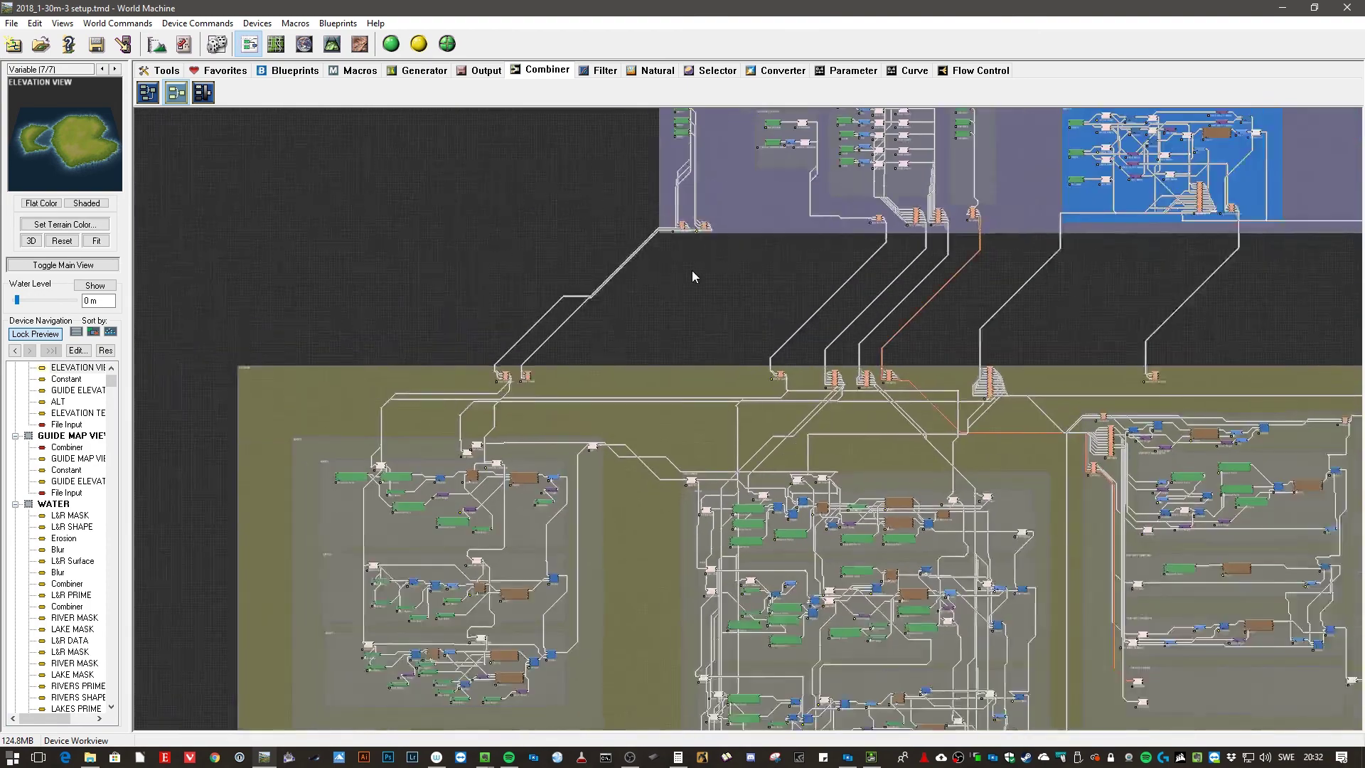
scroll(693, 276, down, 1)
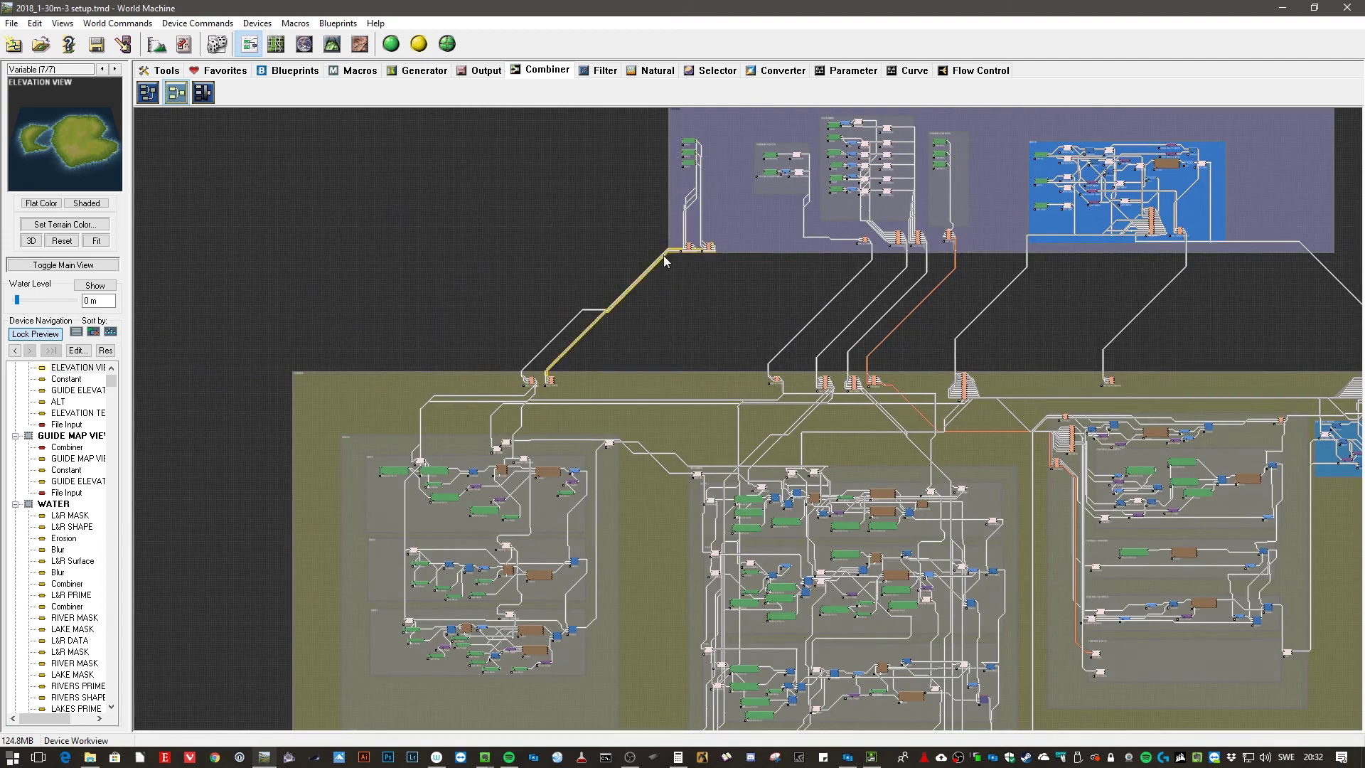
middle_drag(356, 576, 424, 364)
scroll(424, 364, up, 3)
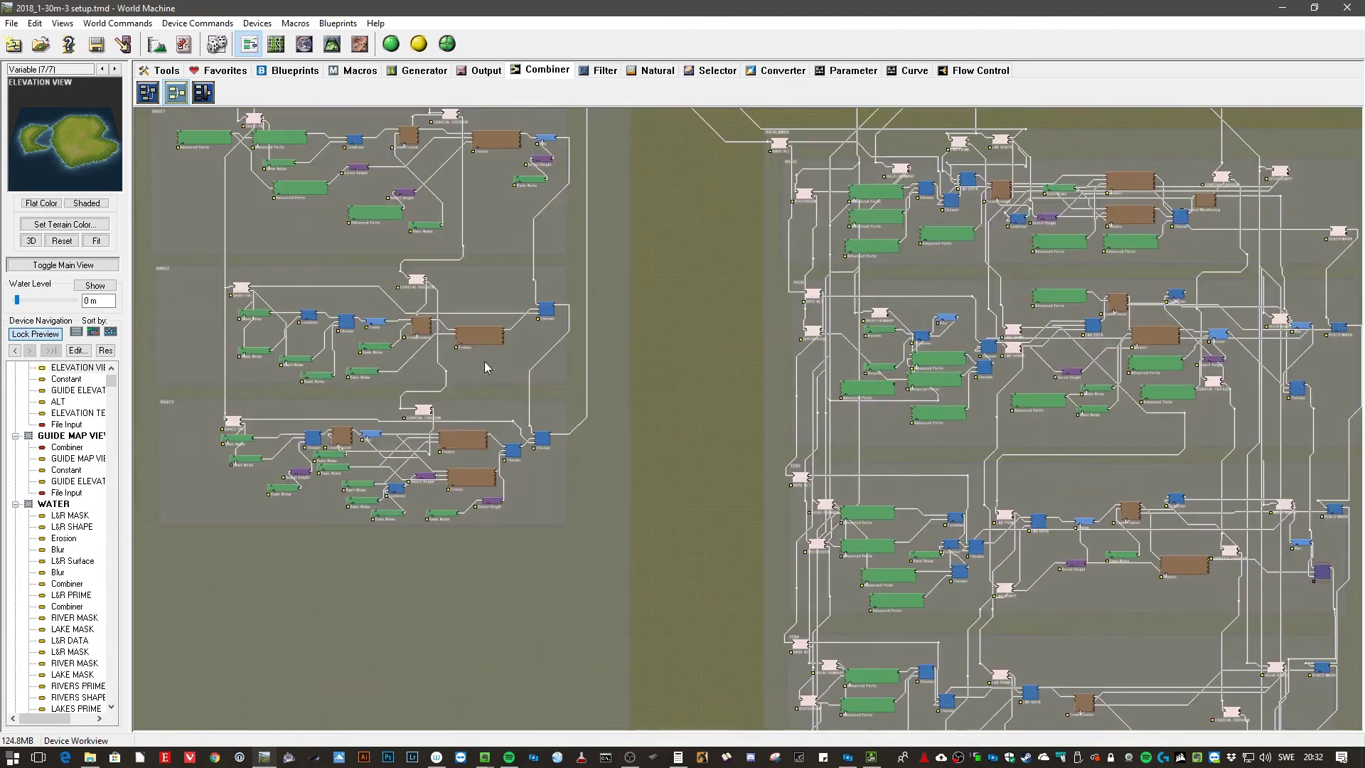
middle_drag(687, 329, 940, 409)
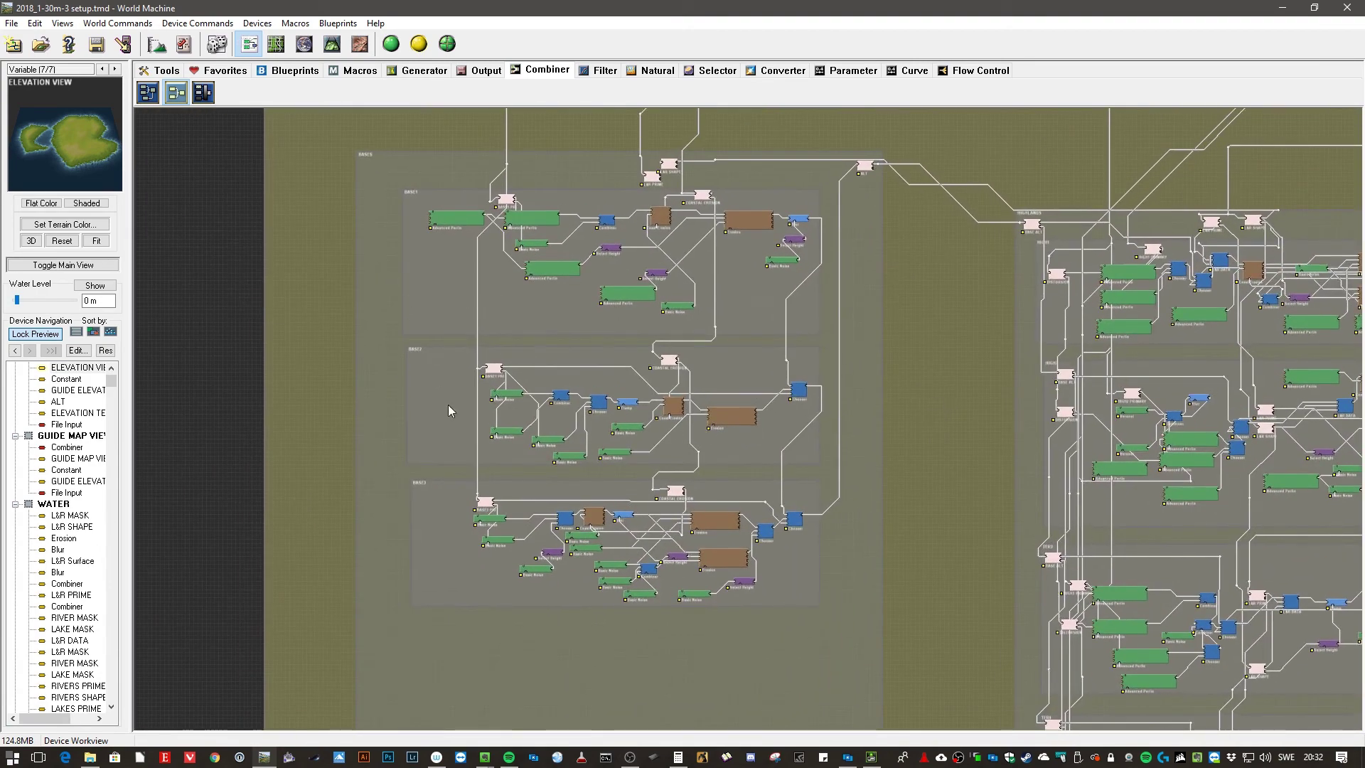
middle_drag(392, 556, 526, 180)
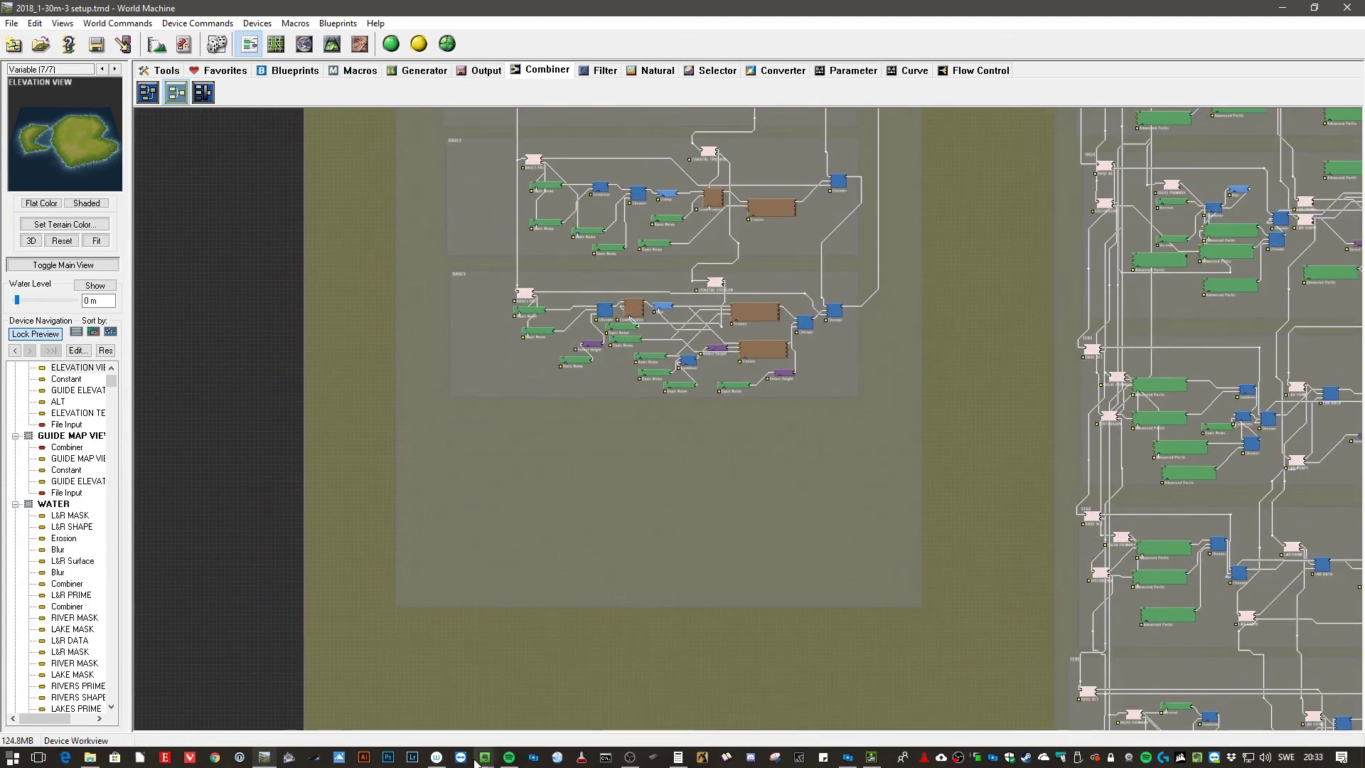
scroll(264, 415, down, 1)
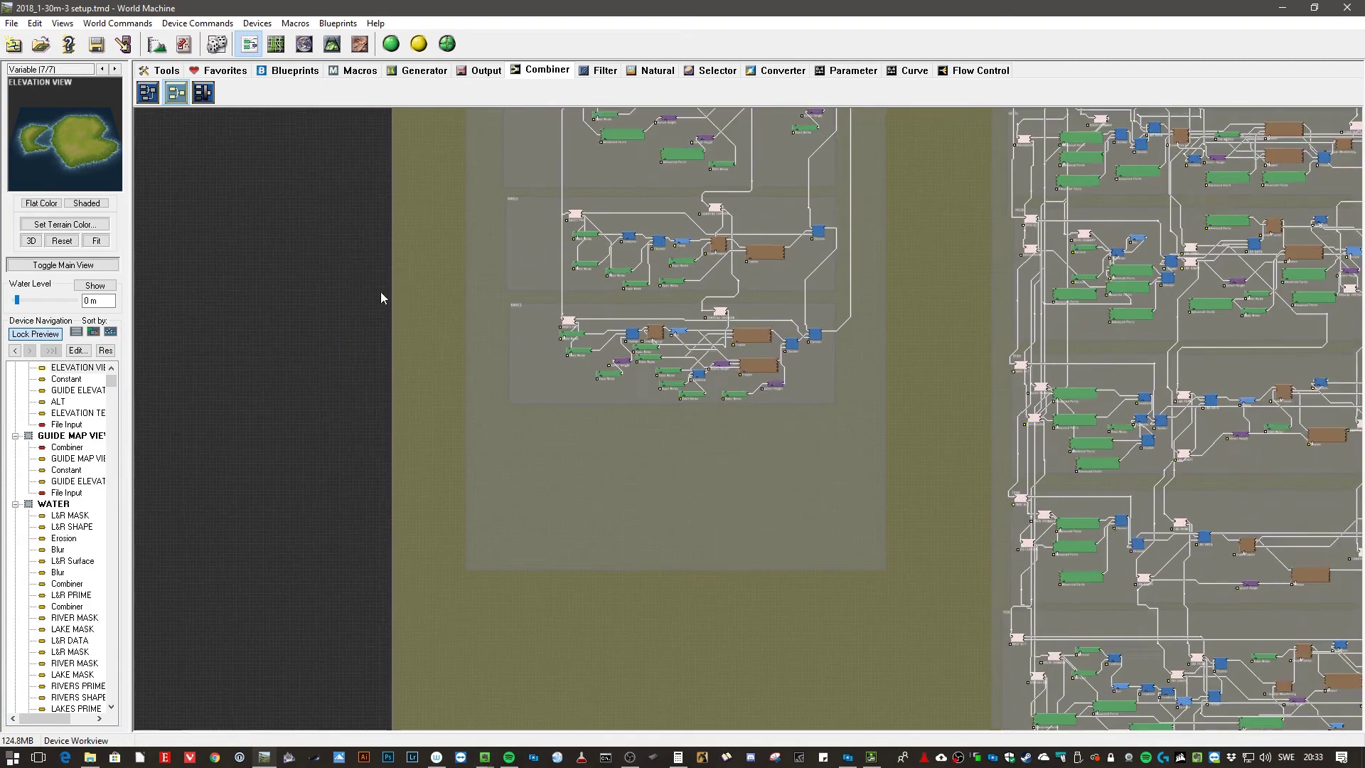
middle_drag(381, 296, 340, 483)
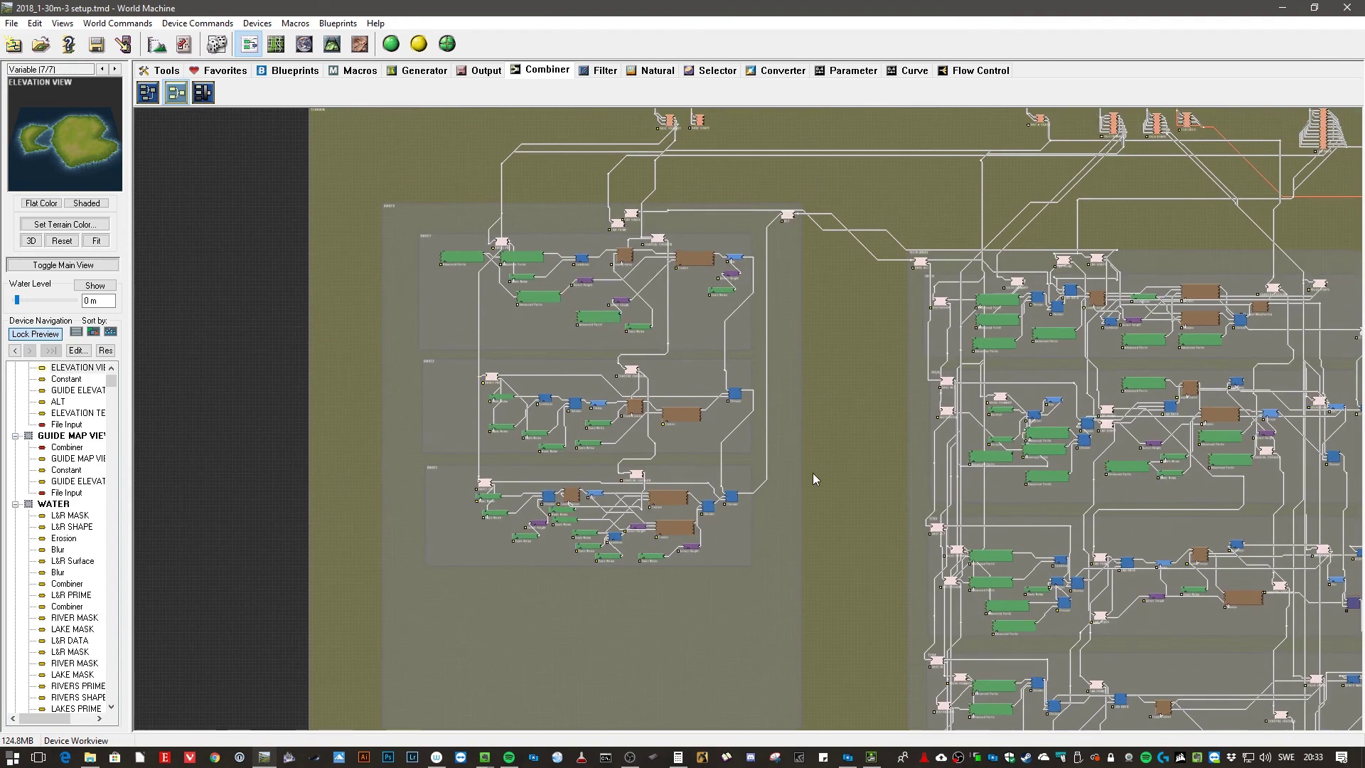
scroll(813, 472, down, 1)
middle_drag(800, 514, 746, 412)
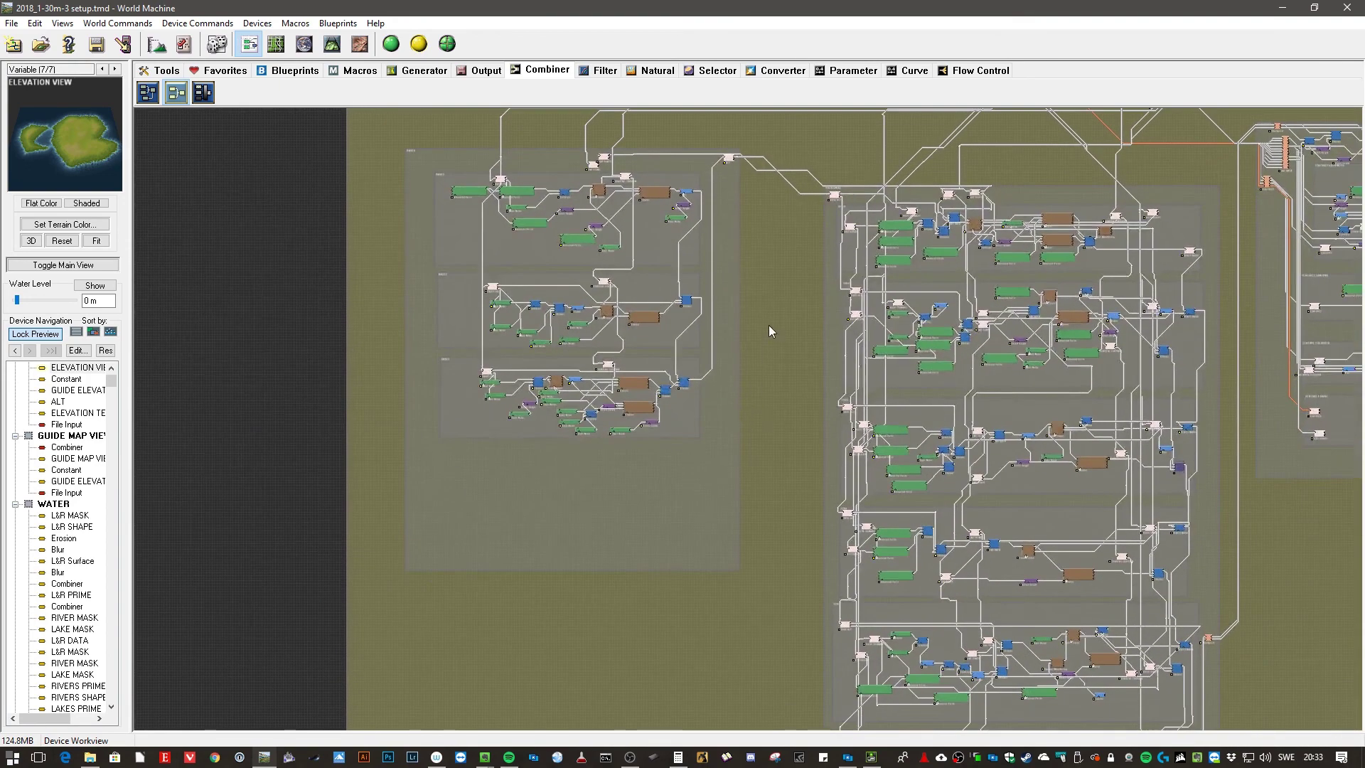
- Examine the stacked highland device chains in the middle section of the olive terrain group, from first to last and back
middle_drag(770, 326, 456, 391)
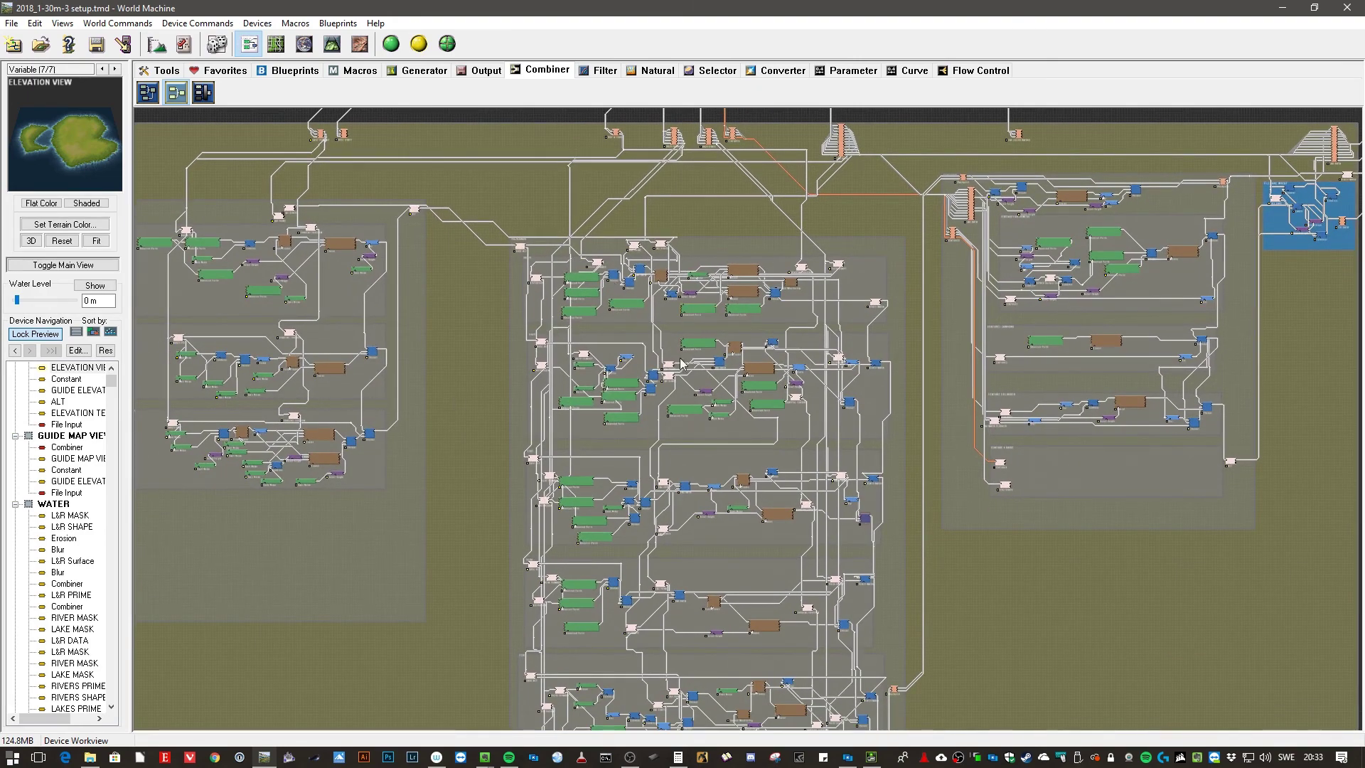
scroll(586, 435, up, 3)
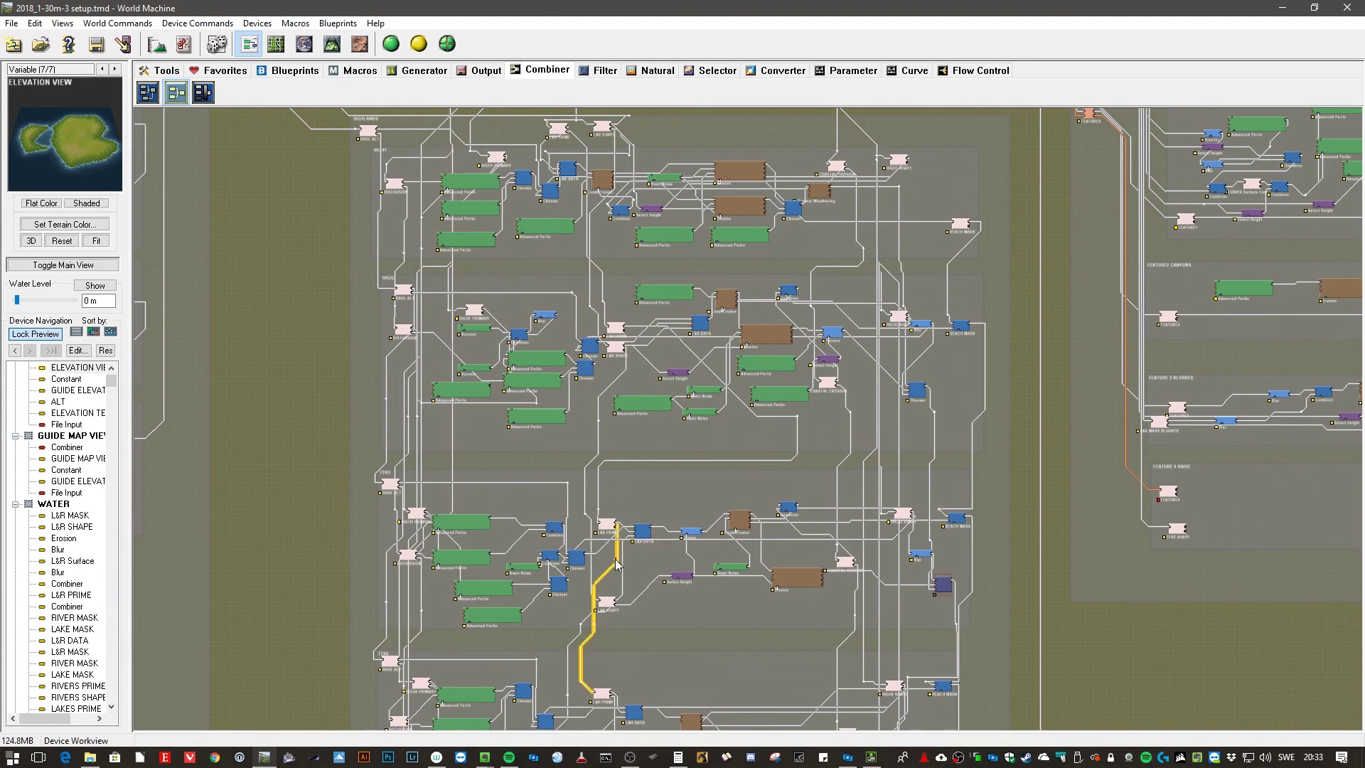
middle_drag(654, 661, 696, 327)
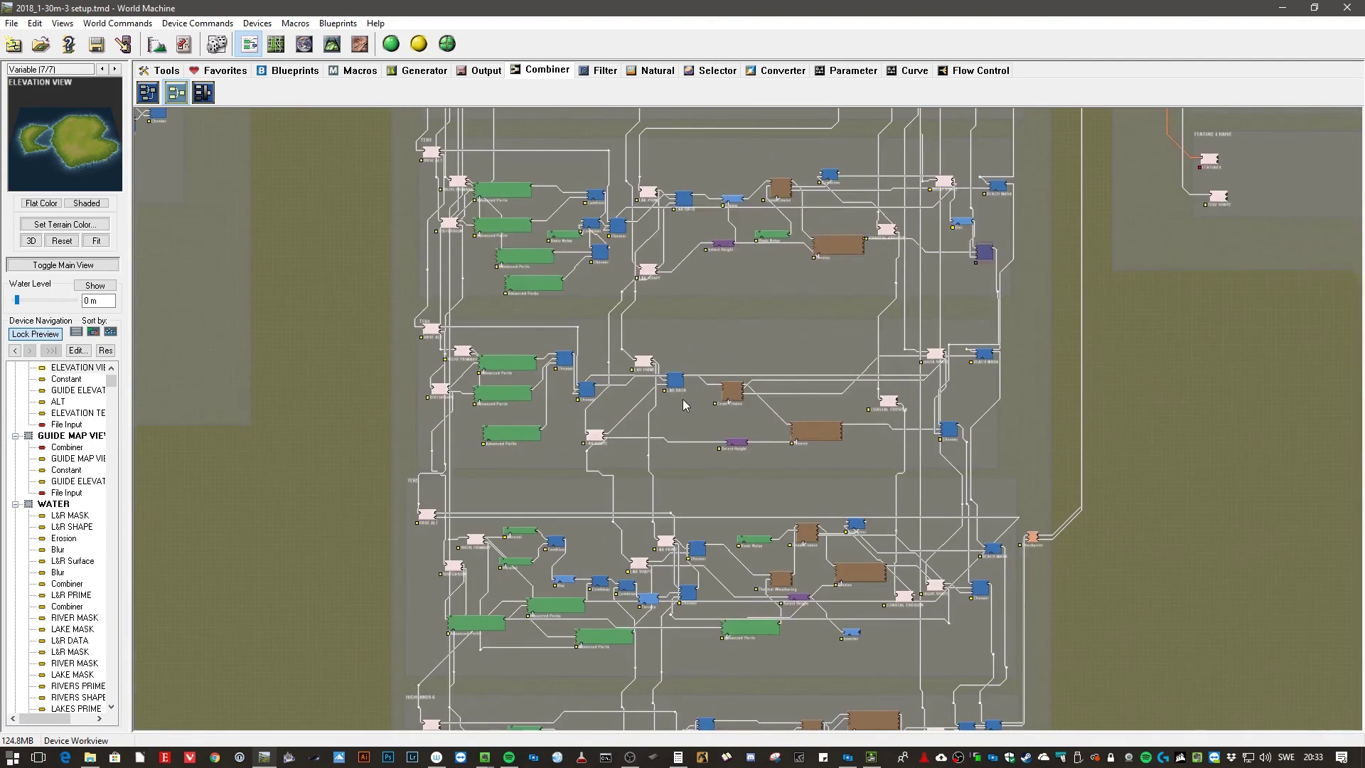
middle_drag(714, 637, 705, 411)
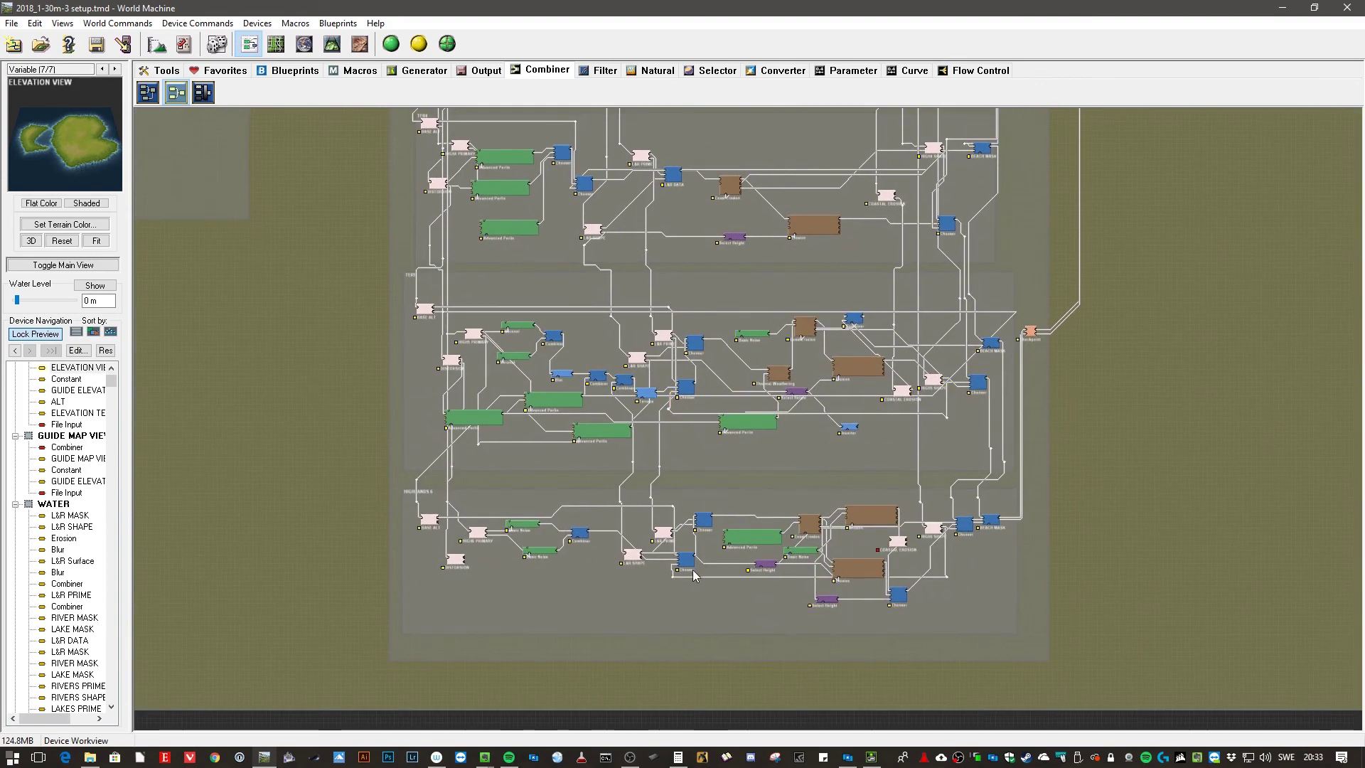
middle_drag(704, 284, 658, 553)
middle_drag(697, 436, 706, 514)
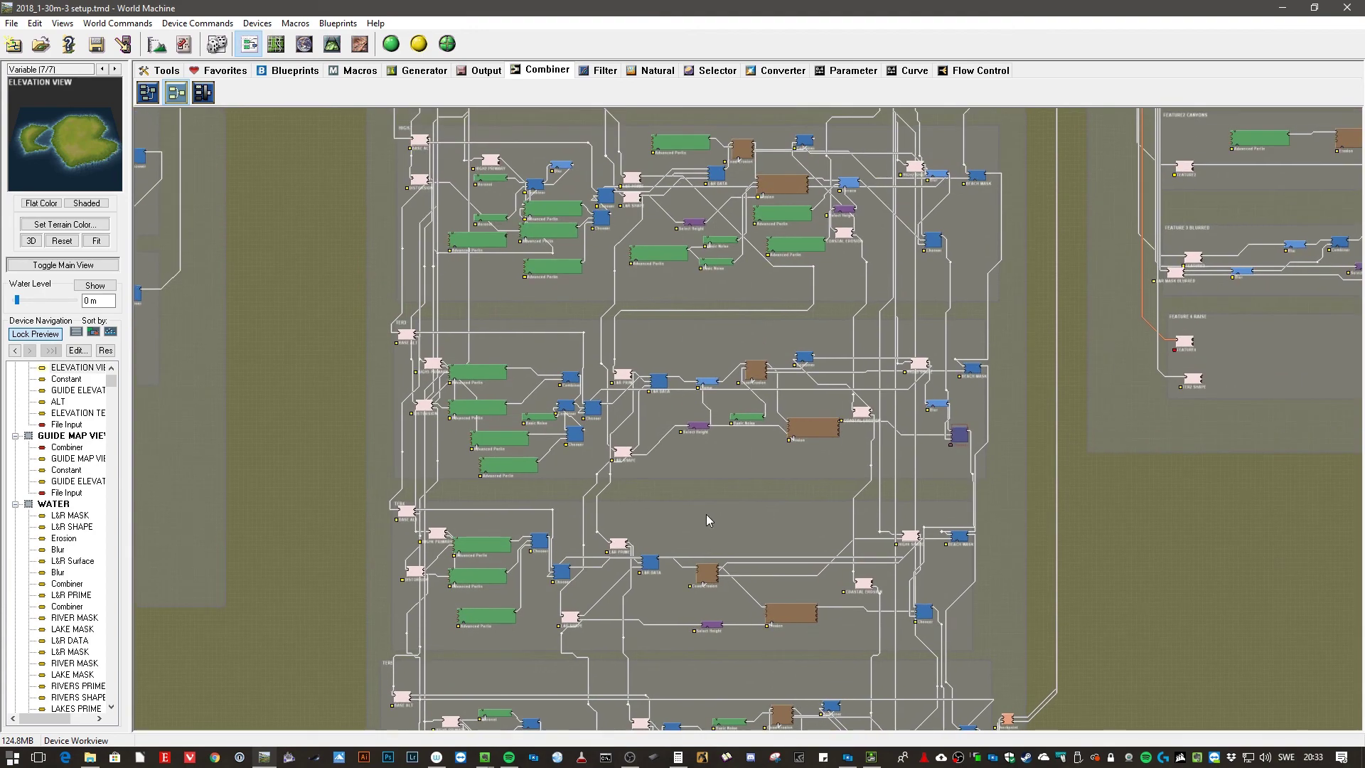
middle_drag(693, 347, 682, 496)
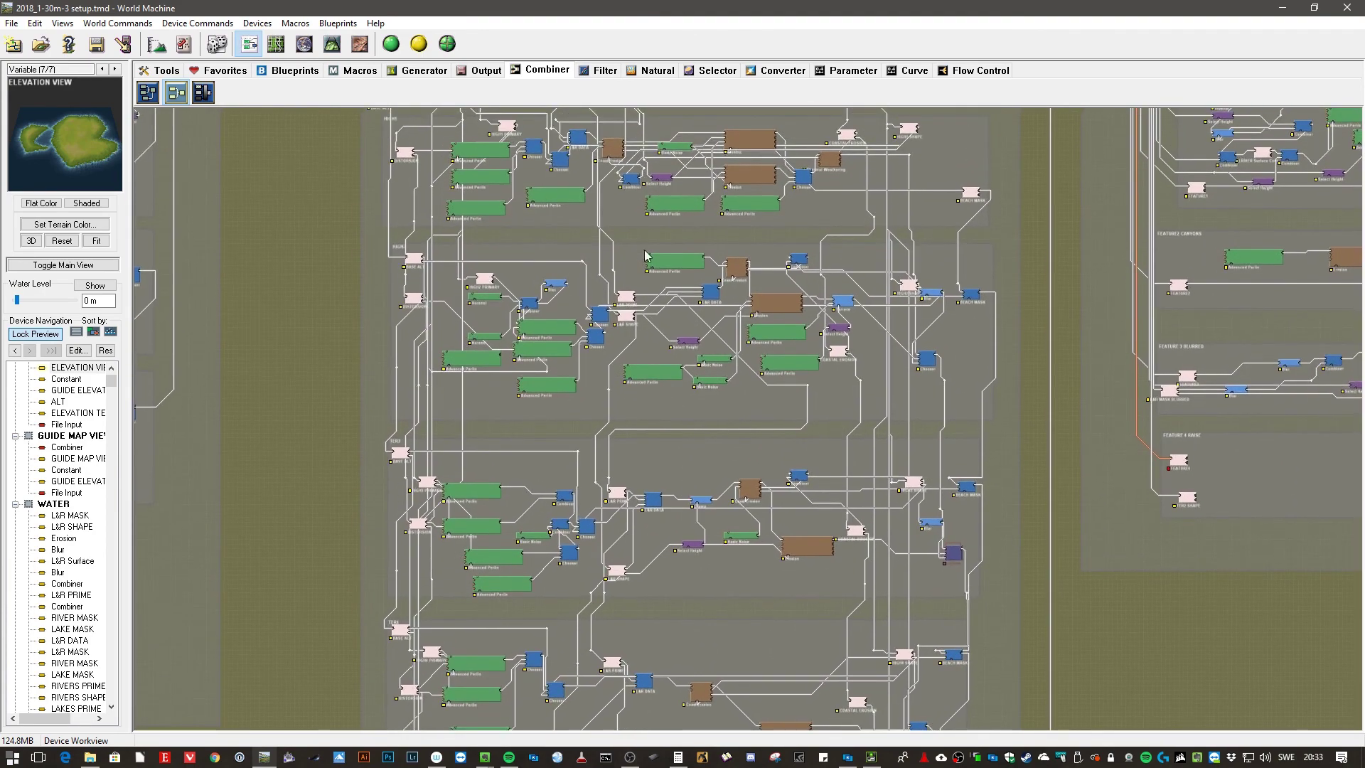
middle_drag(638, 252, 626, 430)
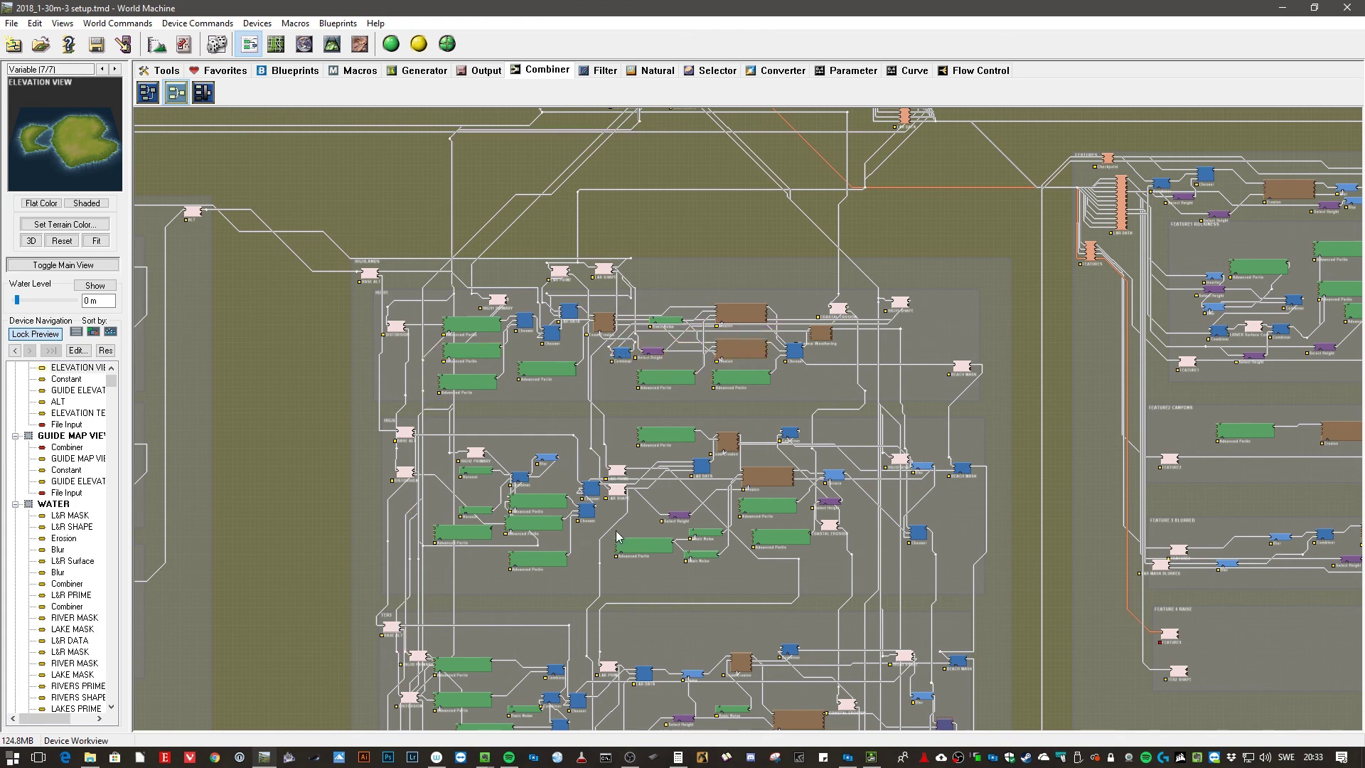
scroll(616, 538, down, 2)
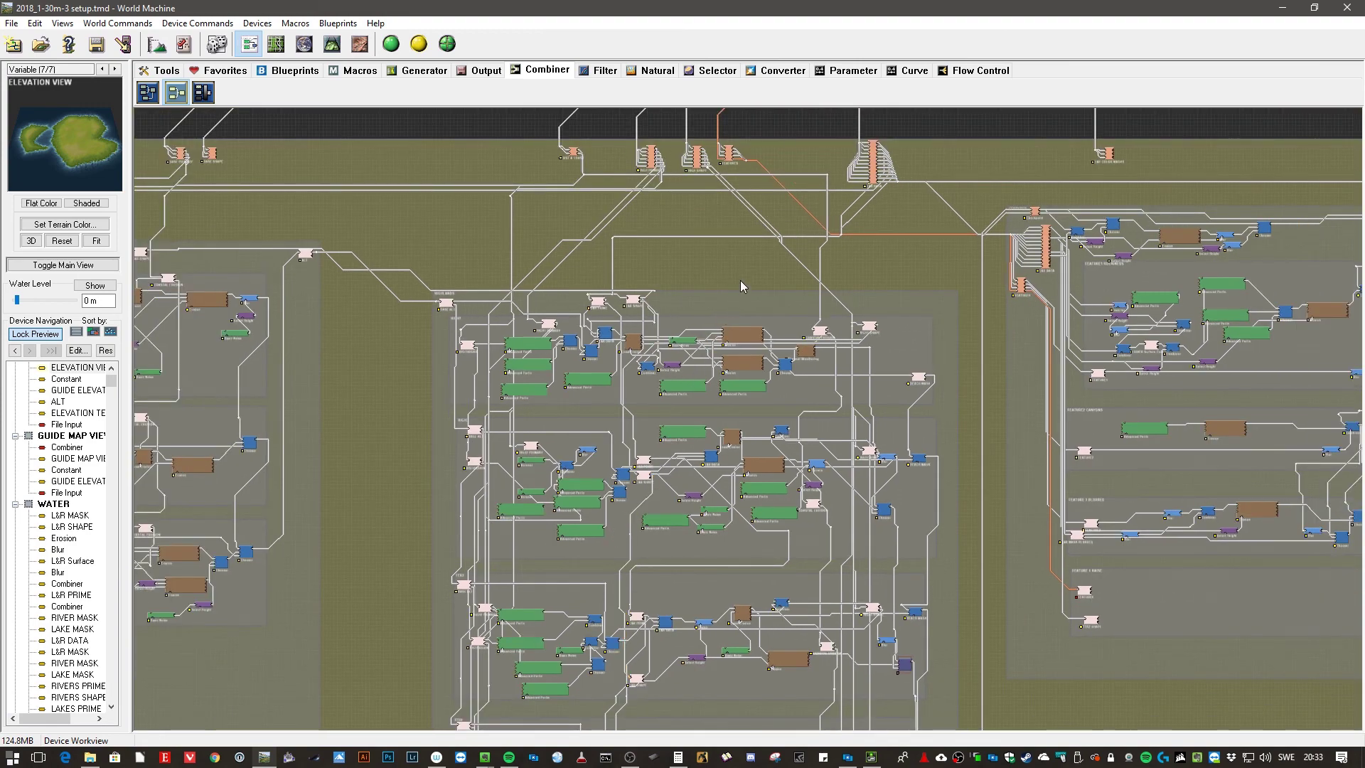
- Examine the terrain feature device chains in the olive terrain group, from the first feature down to the empty fourth feature section
right_drag(740, 279, 591, 312)
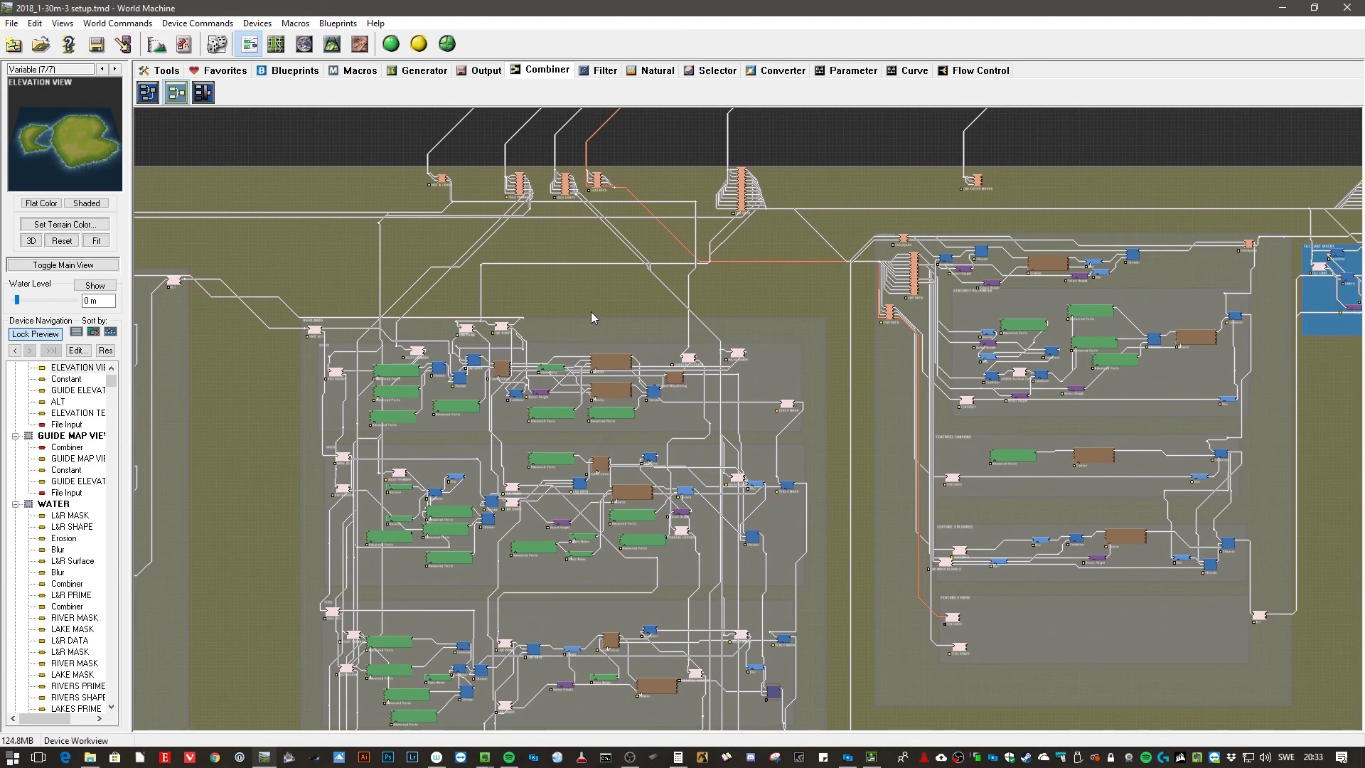
right_drag(816, 301, 343, 246)
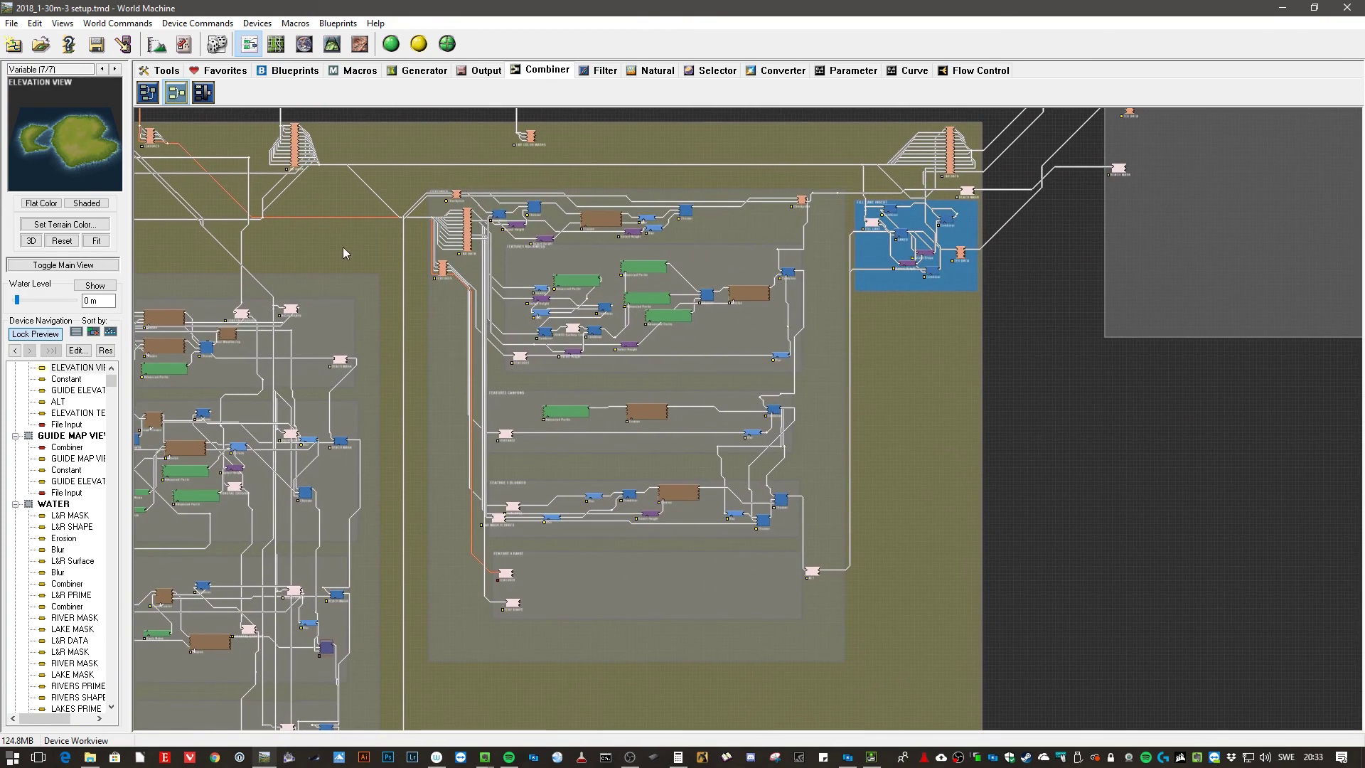
scroll(640, 327, up, 1)
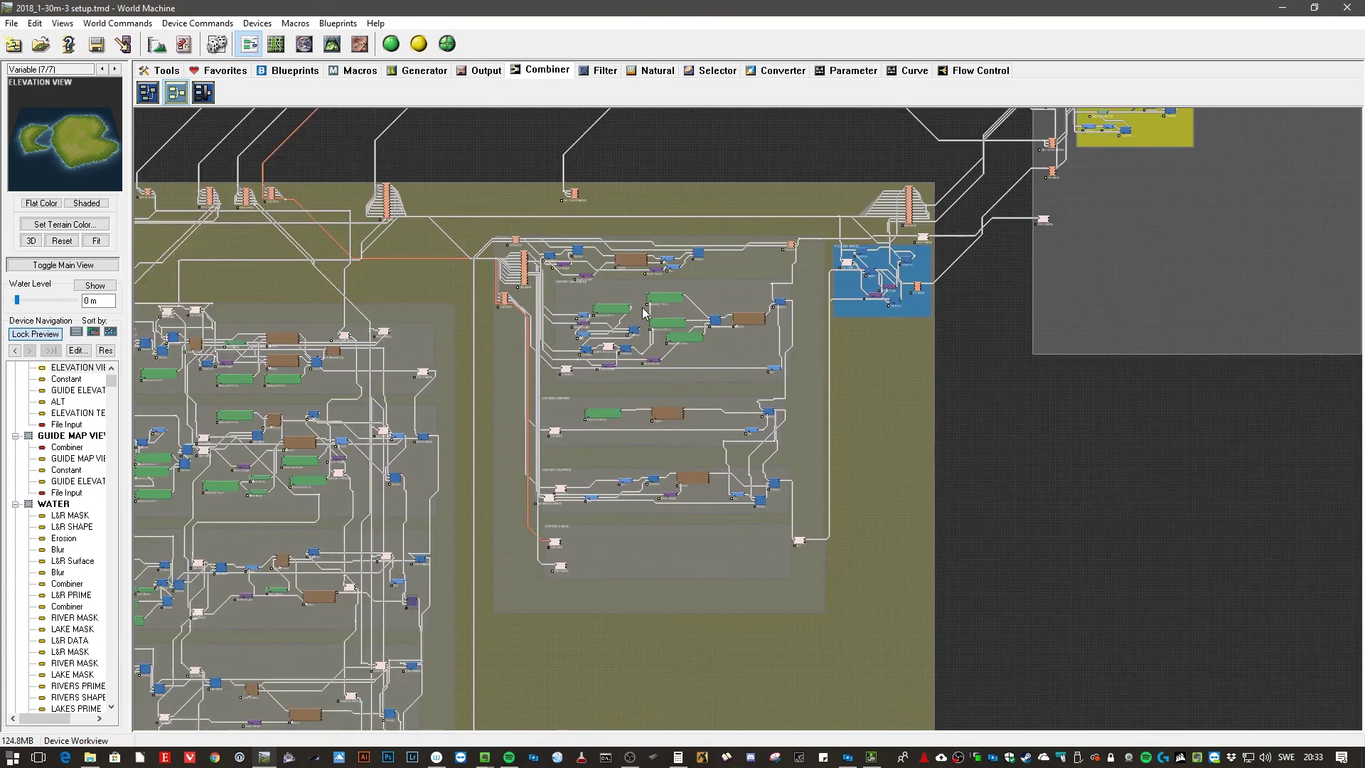
click(645, 313)
scroll(644, 310, up, 1)
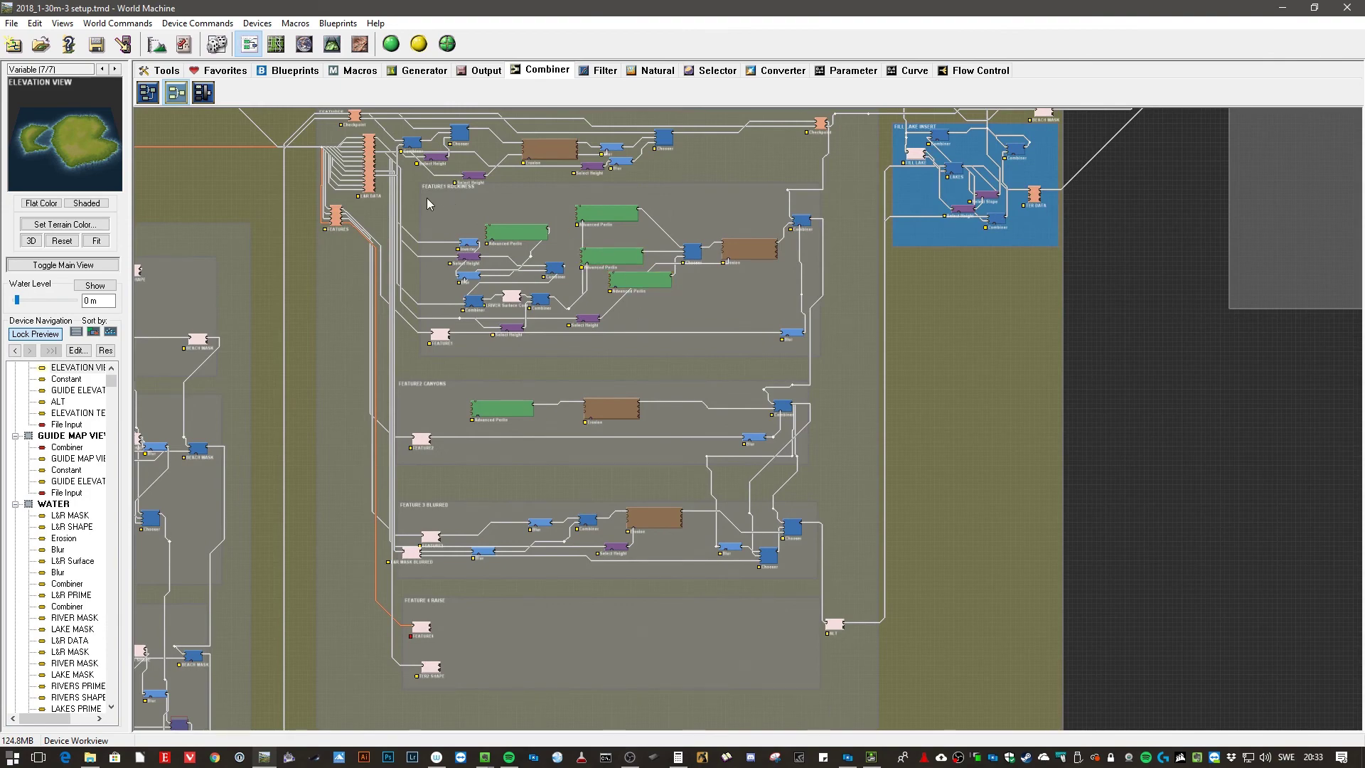
scroll(427, 198, down, 1)
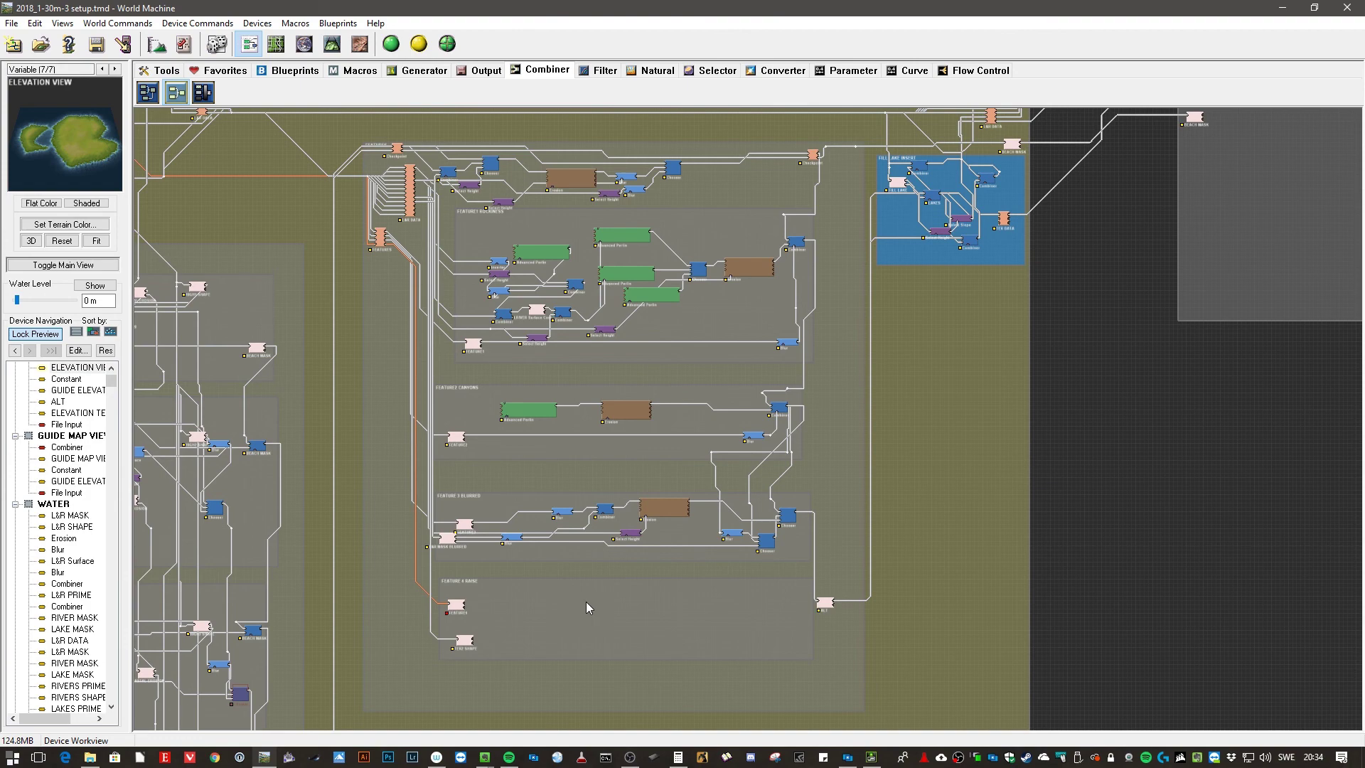
scroll(586, 601, down, 1)
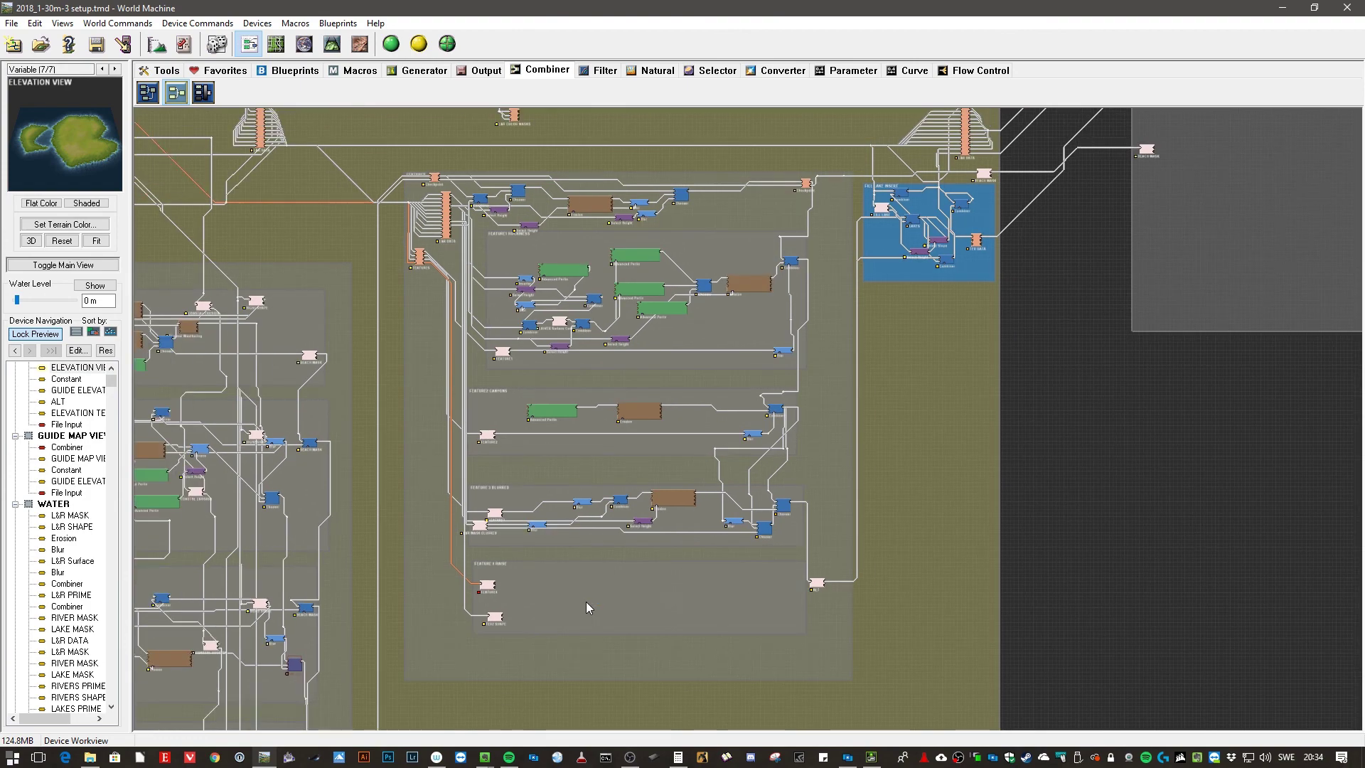
scroll(597, 601, up, 1)
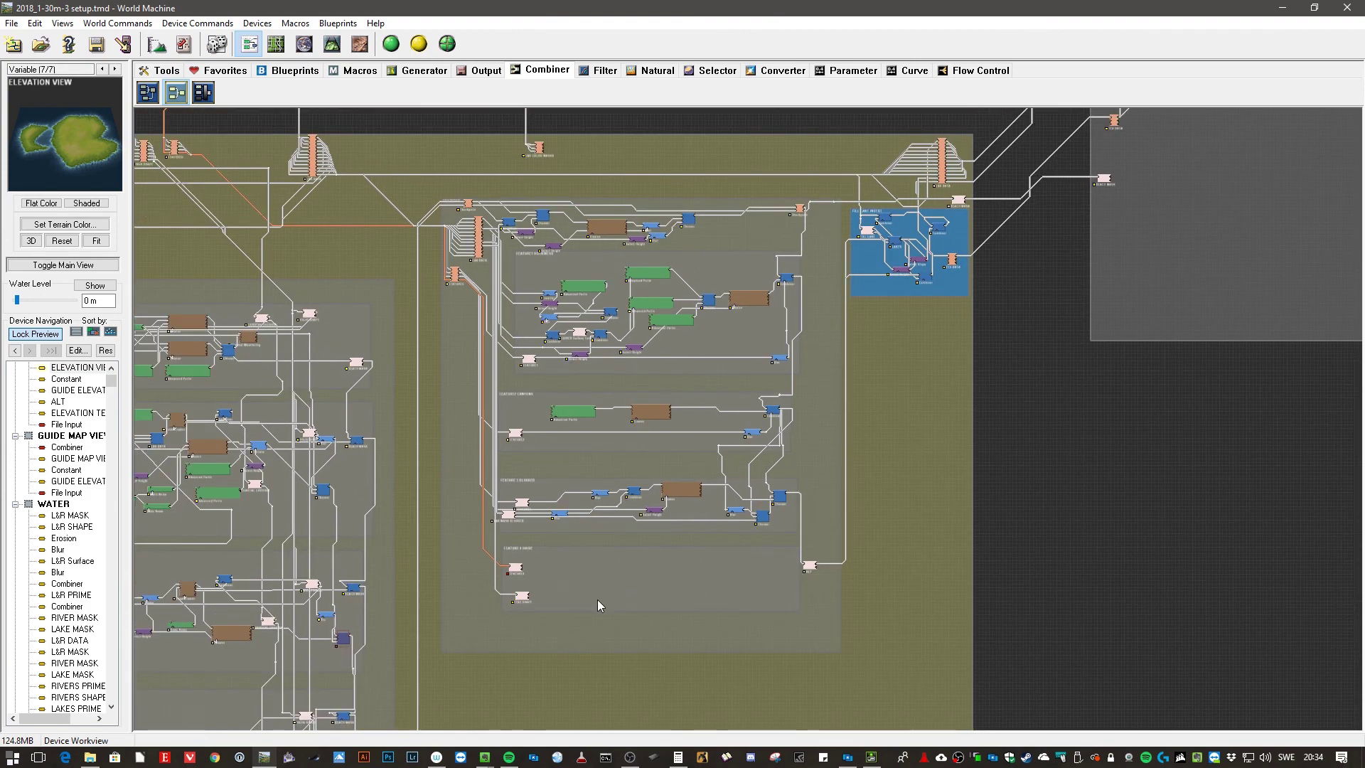
- Trace the TERRAIN EFFECTS connections from the CONTROL group down into the base and highland device chains of the olive terrain group
middle_drag(438, 367, 940, 366)
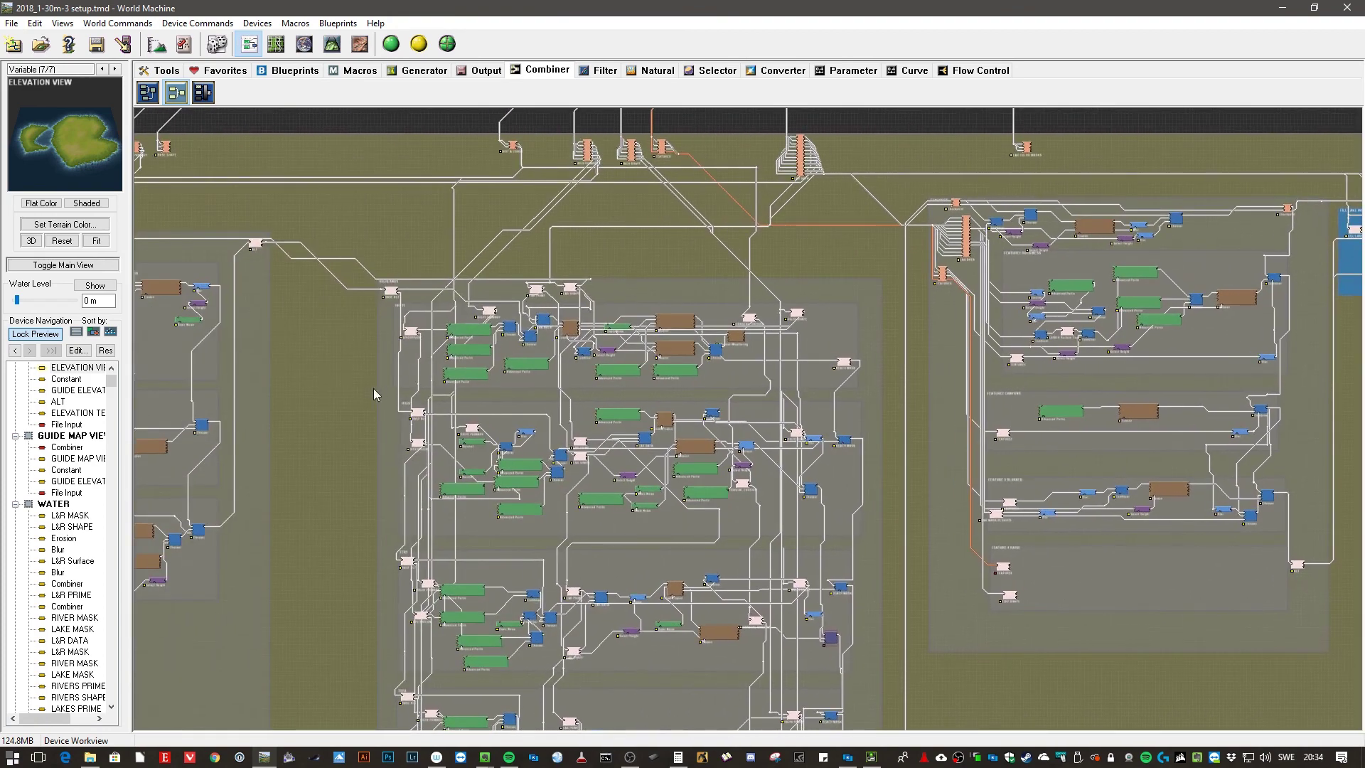
middle_drag(371, 410, 685, 551)
middle_drag(683, 210, 616, 479)
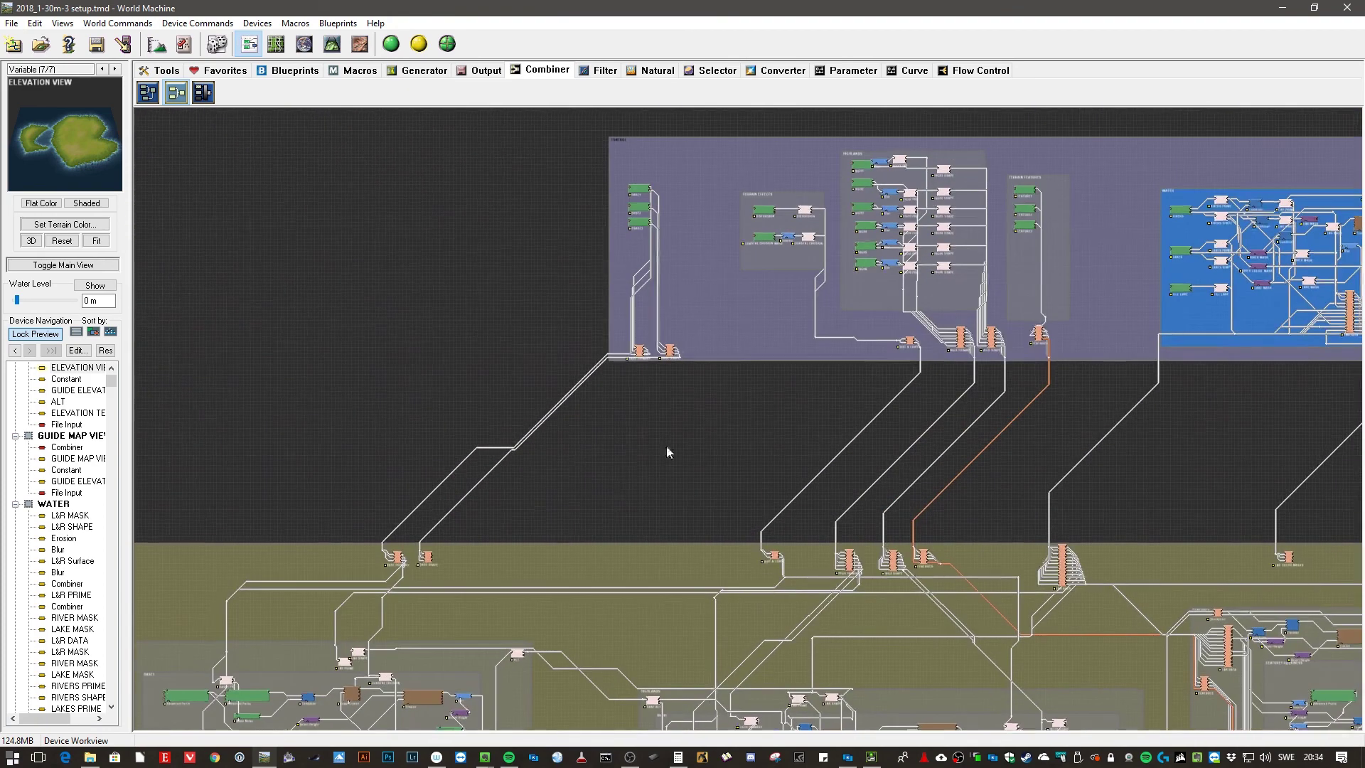
scroll(748, 284, up, 2)
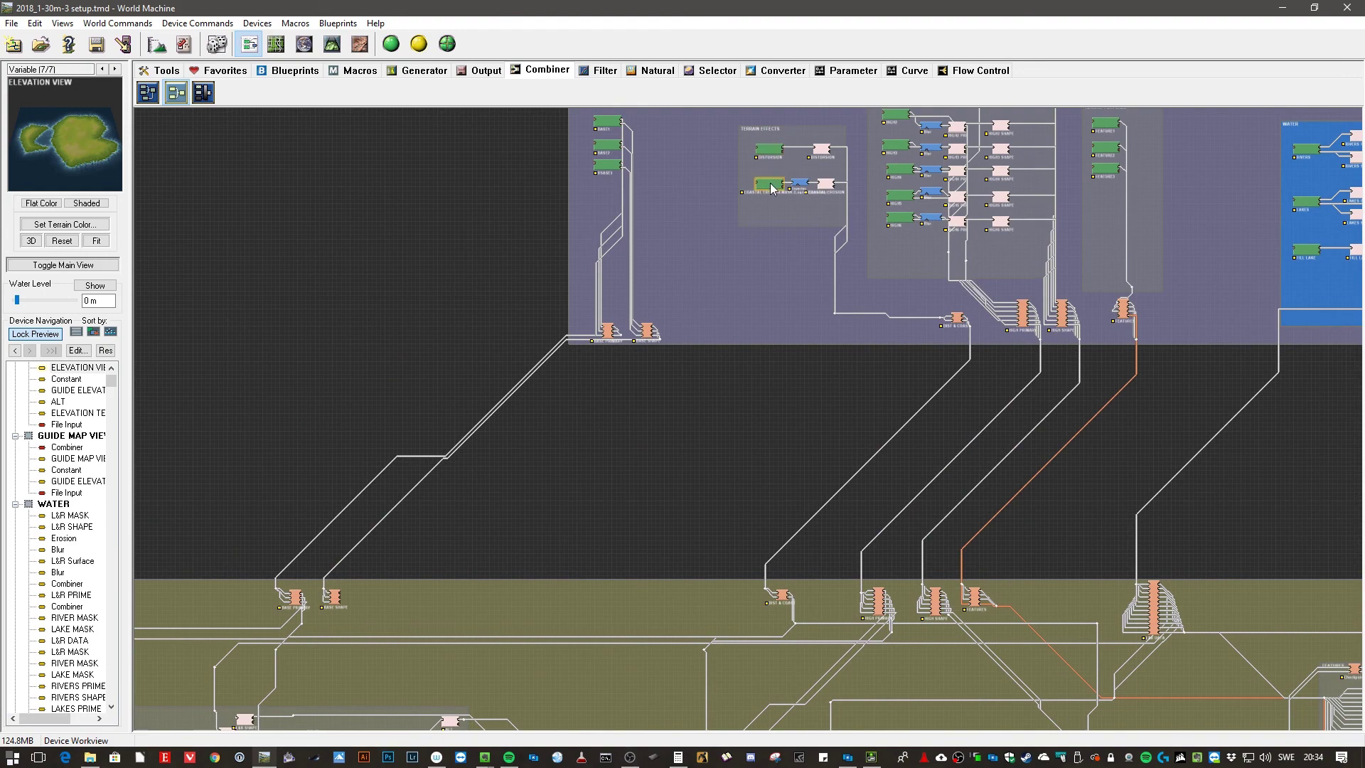
middle_drag(723, 411, 723, 131)
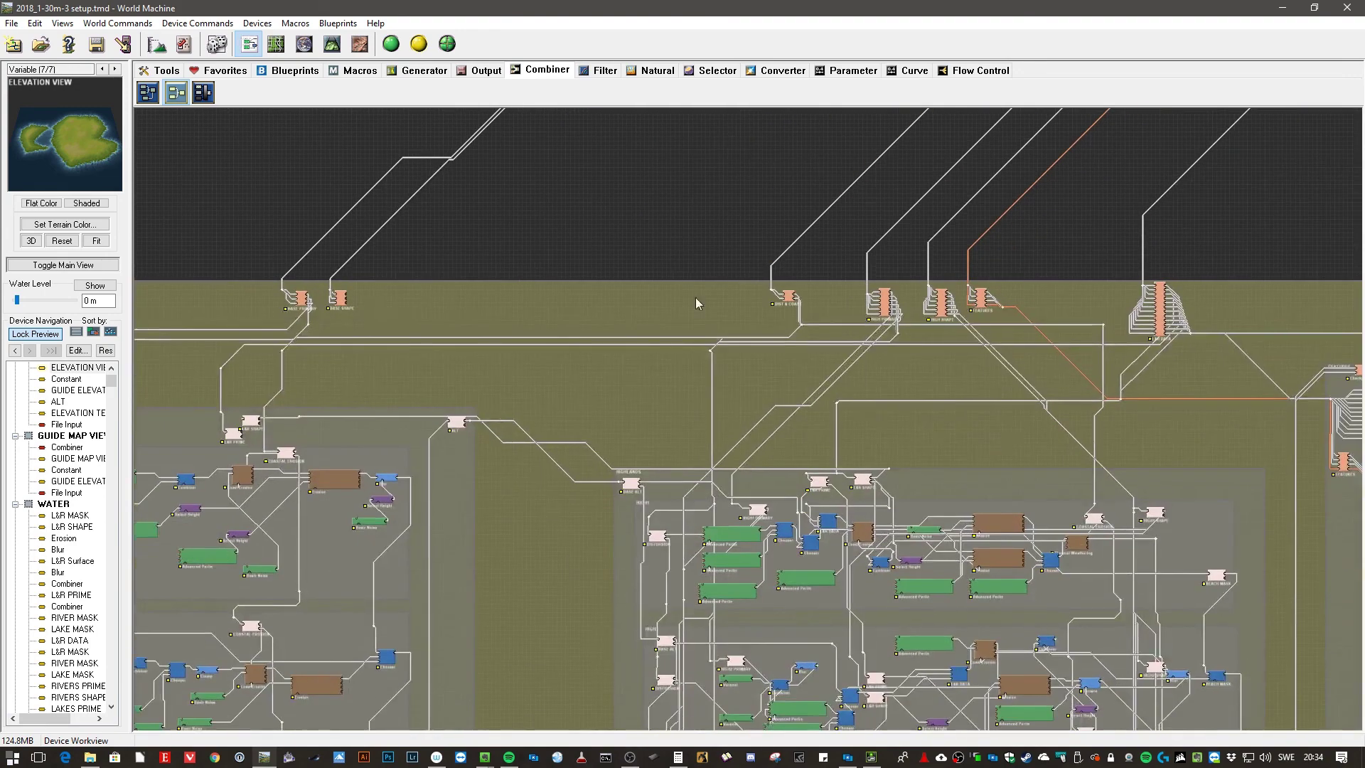
middle_drag(696, 297, 762, 144)
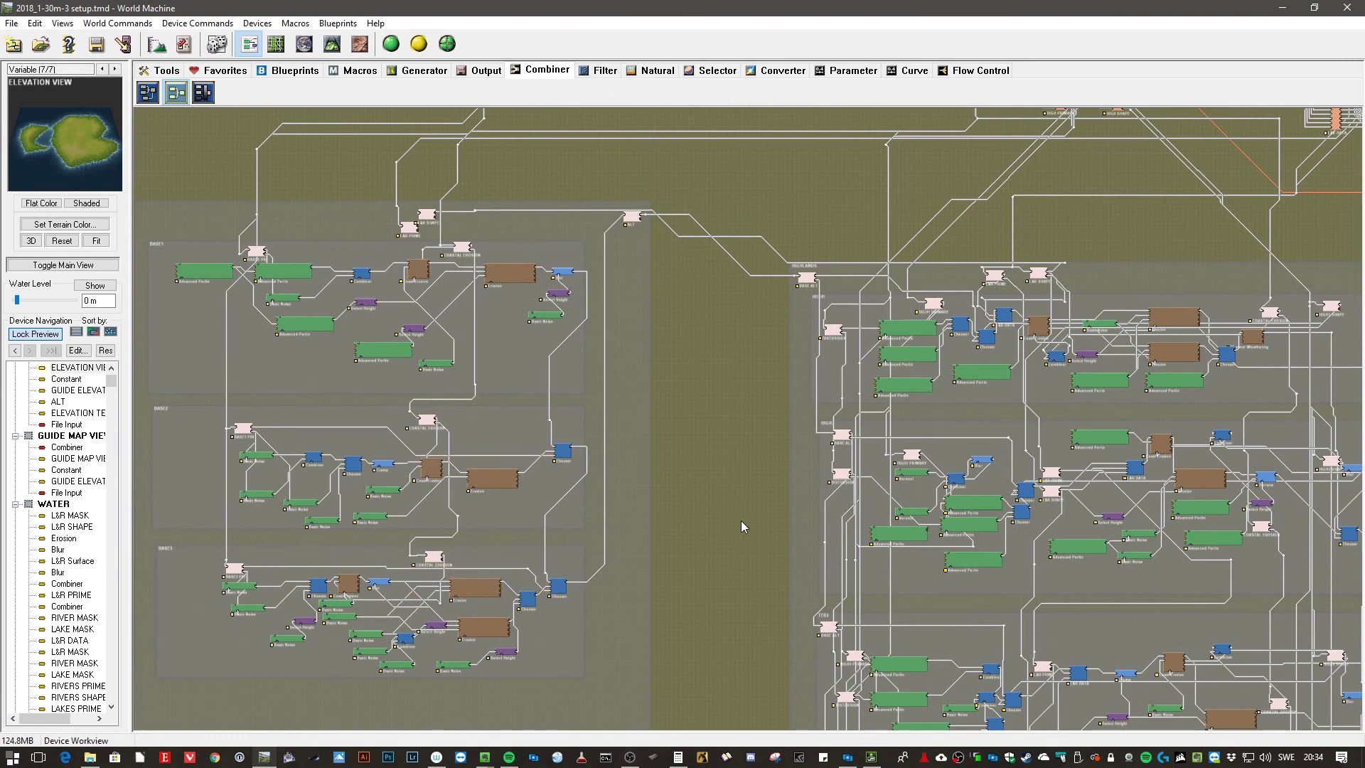
middle_drag(741, 520, 312, 372)
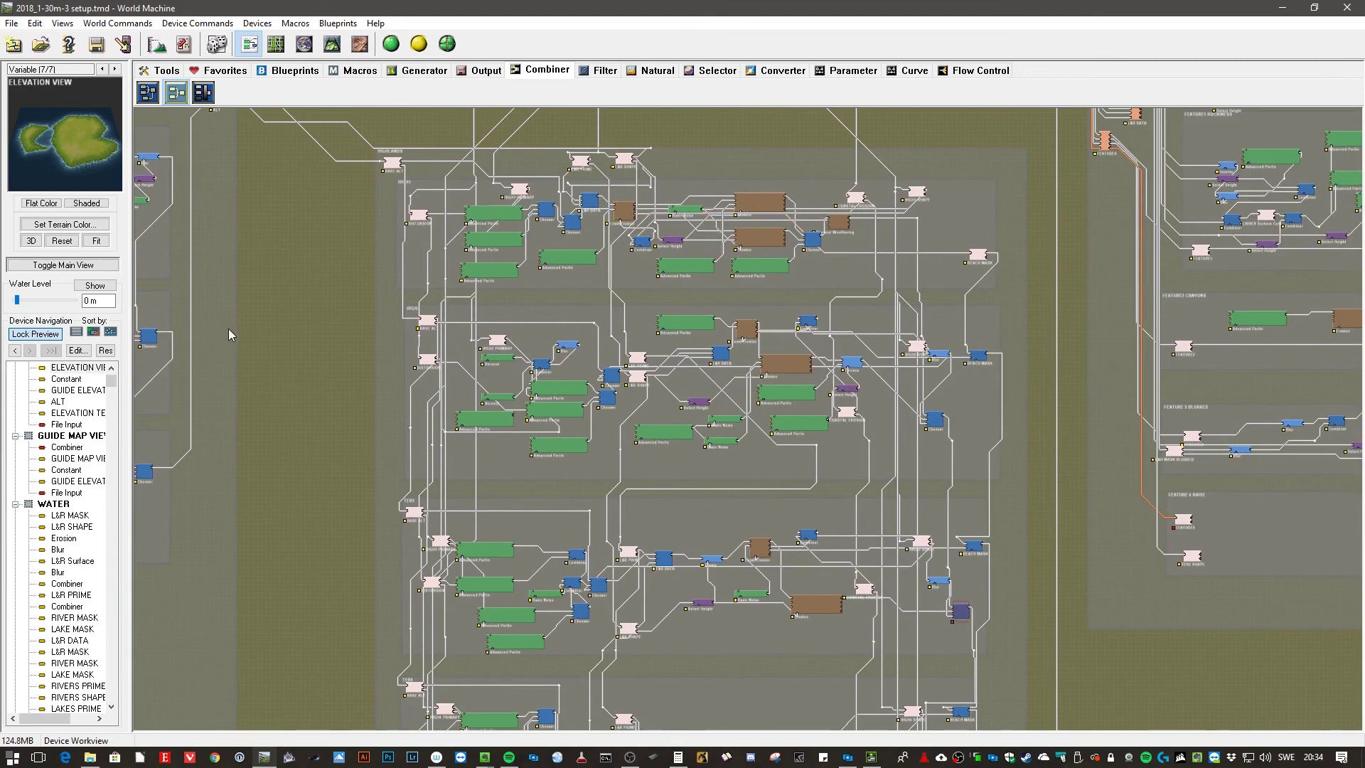
scroll(449, 288, down, 2)
middle_drag(450, 287, 476, 480)
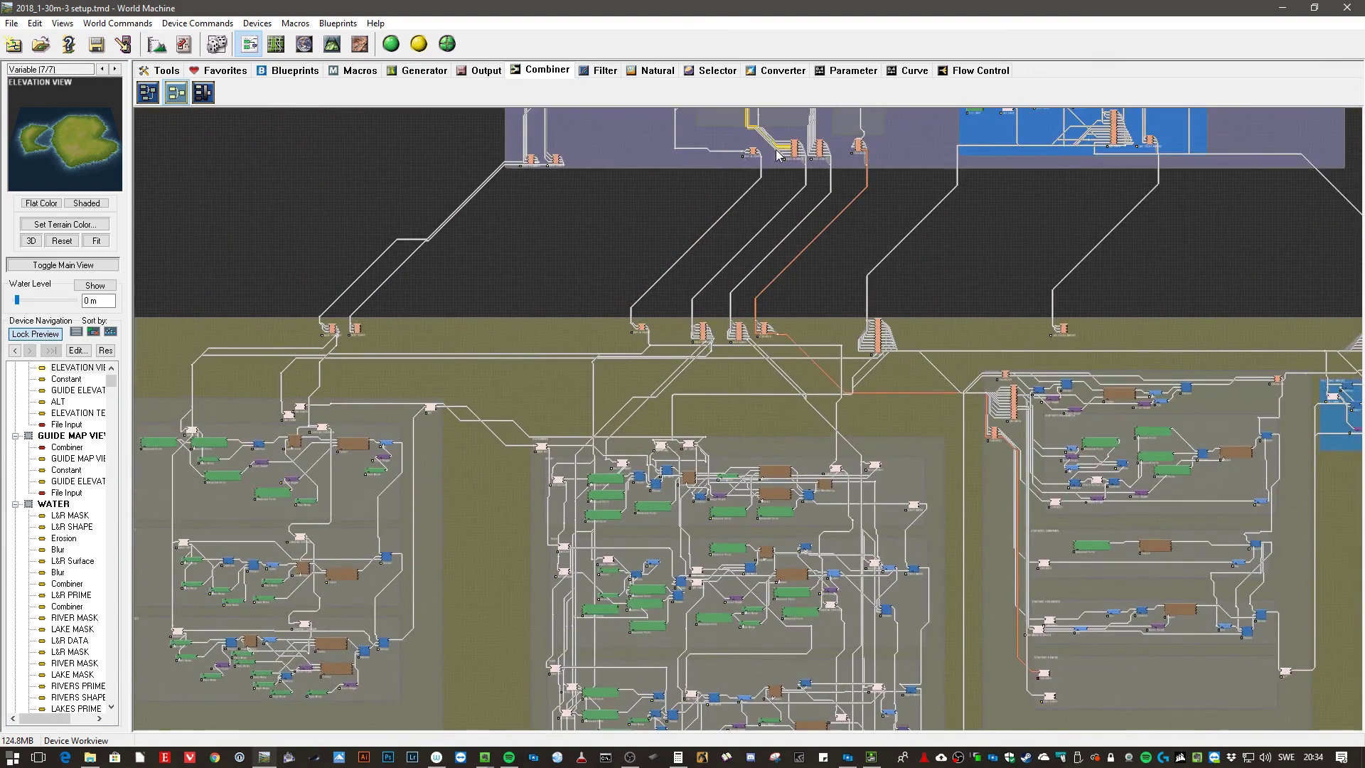
middle_drag(629, 206, 628, 327)
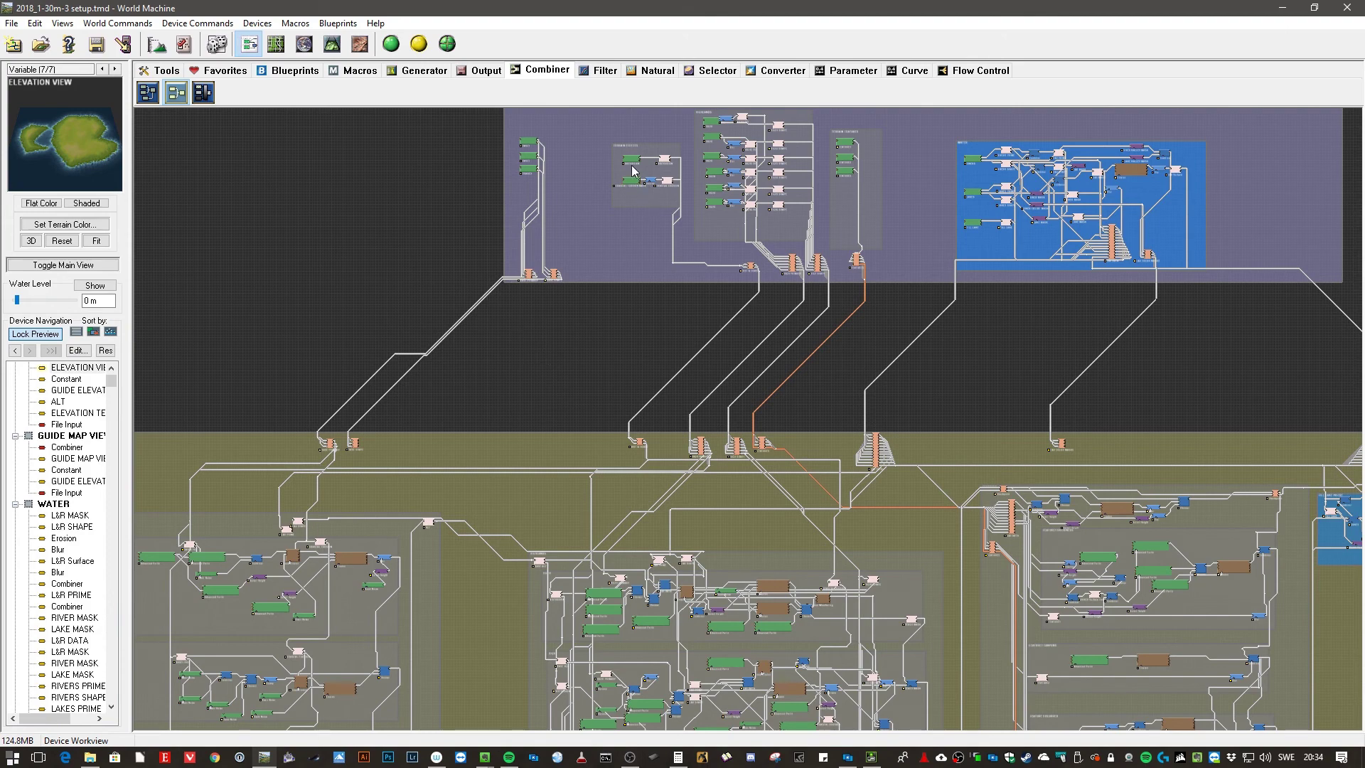
middle_drag(575, 366, 635, 258)
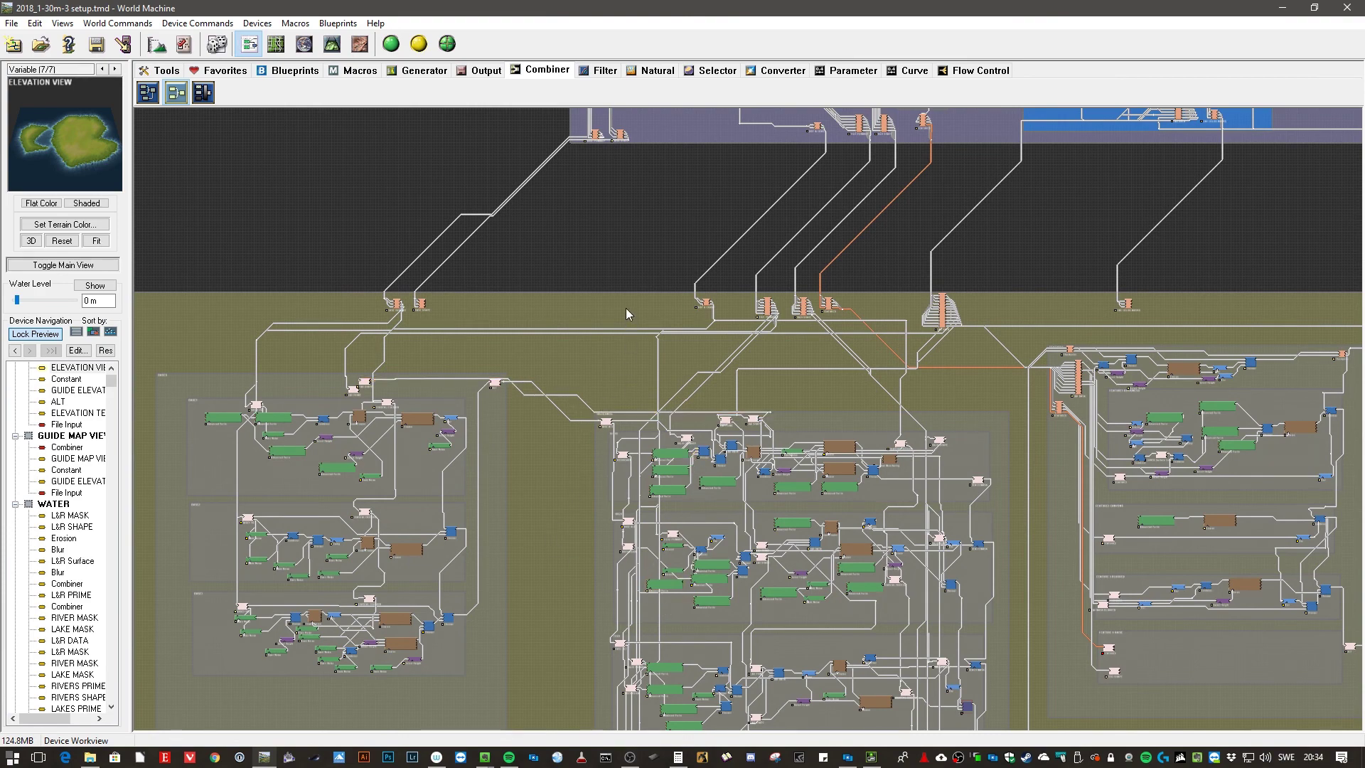
- Examine the blue WATER section of the CONTROL group, including its RIVERS, LAKES and FILL LAKE generators and their masks
right_drag(646, 289, 408, 404)
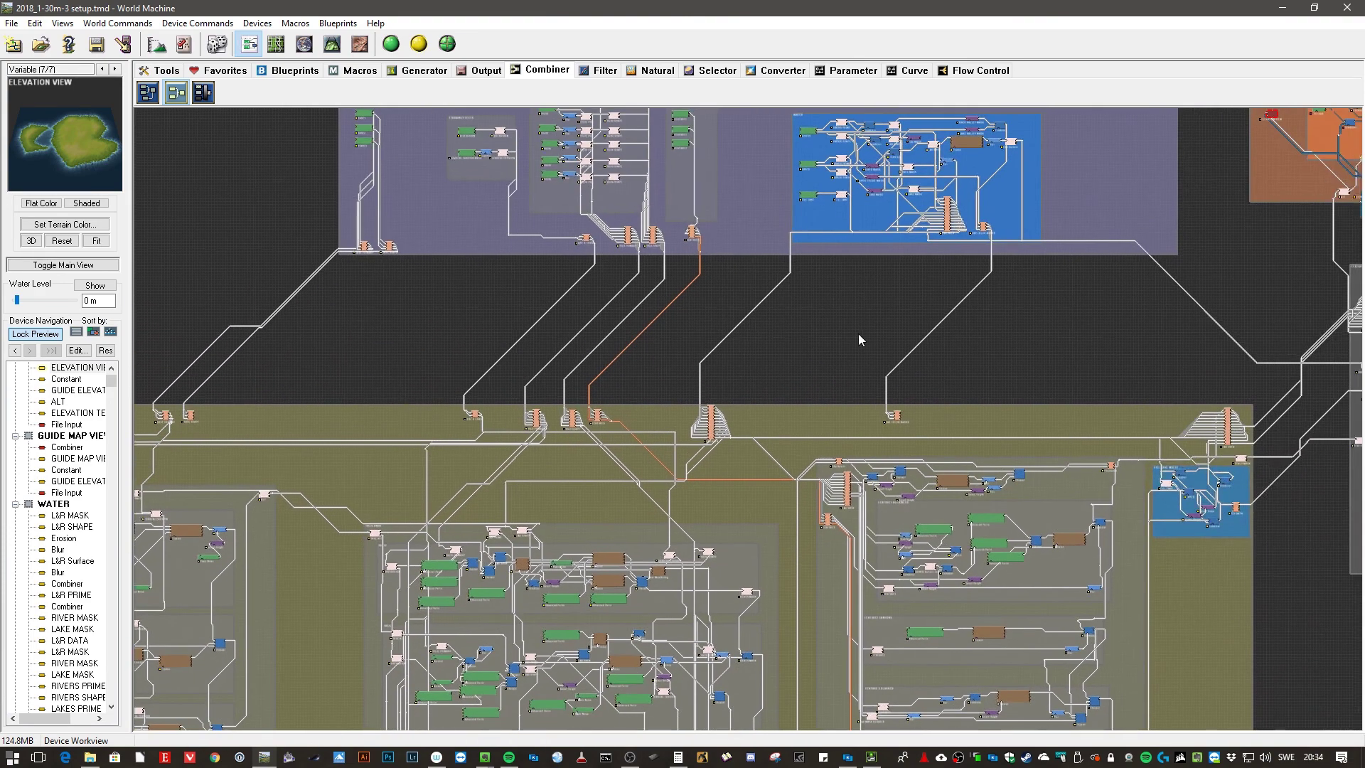
right_drag(859, 334, 642, 538)
scroll(825, 455, up, 3)
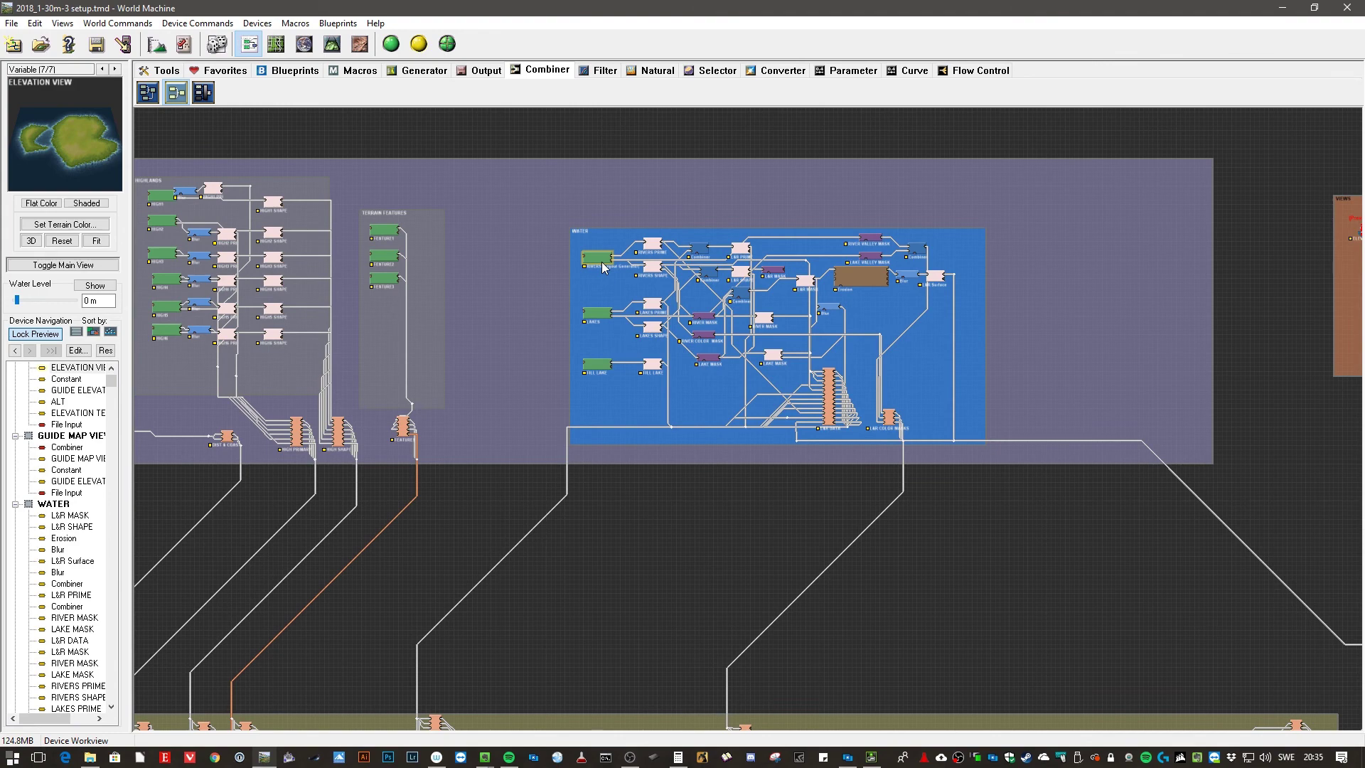
scroll(604, 269, up, 3)
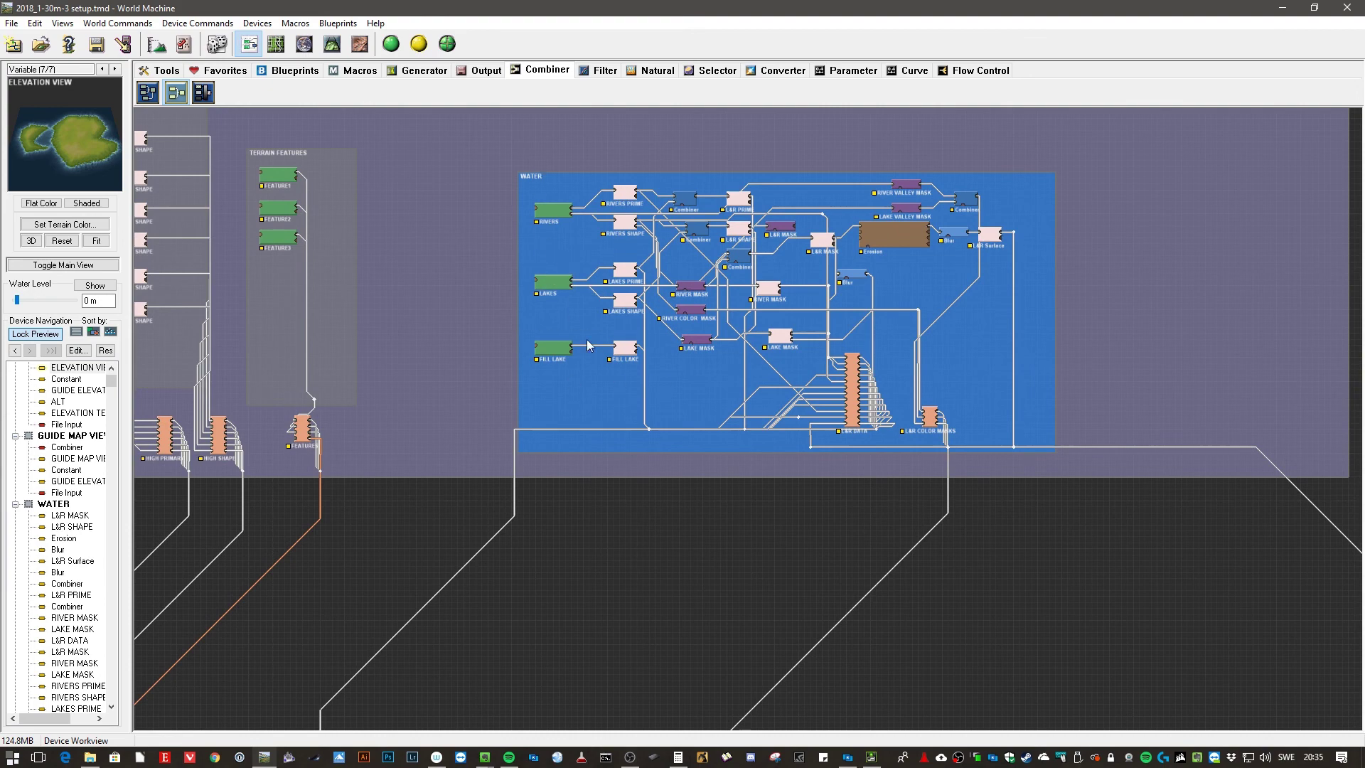
scroll(702, 333, down, 1)
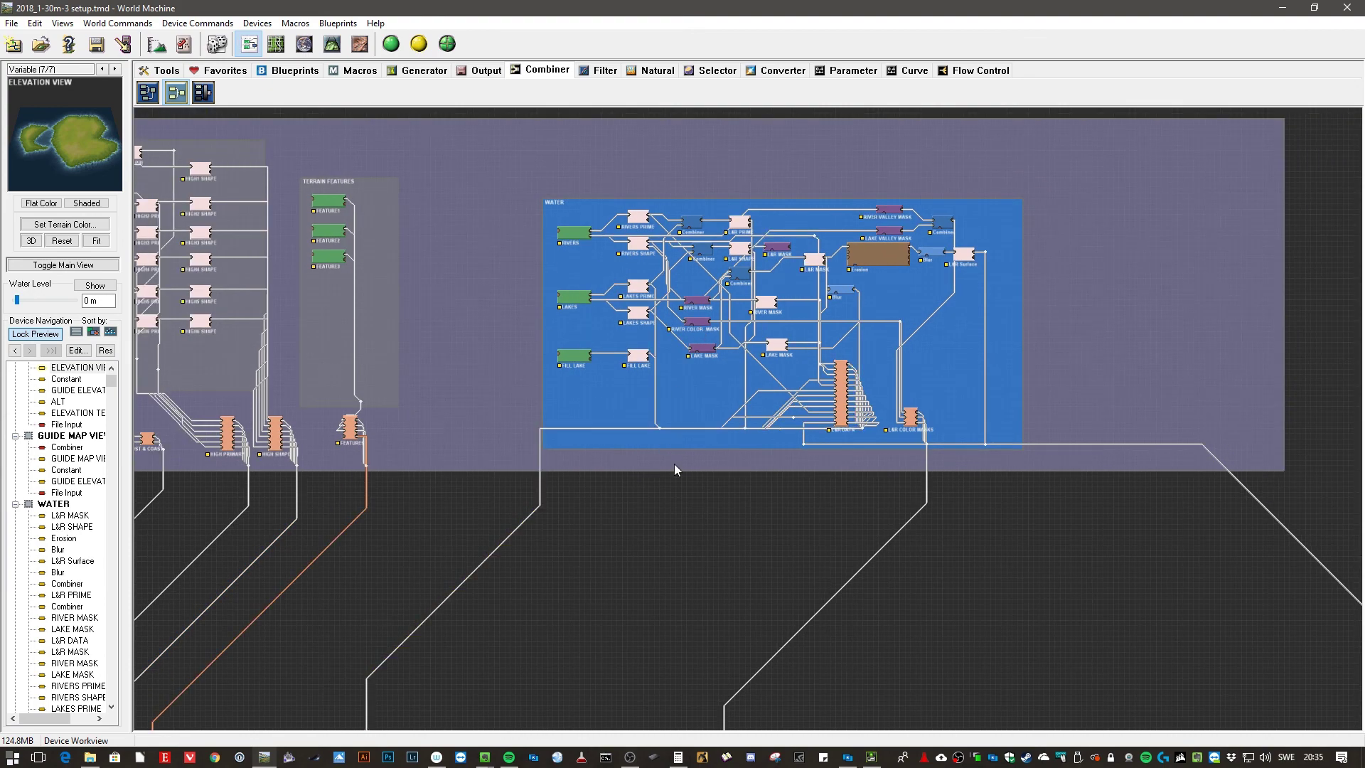
middle_drag(678, 484, 571, 488)
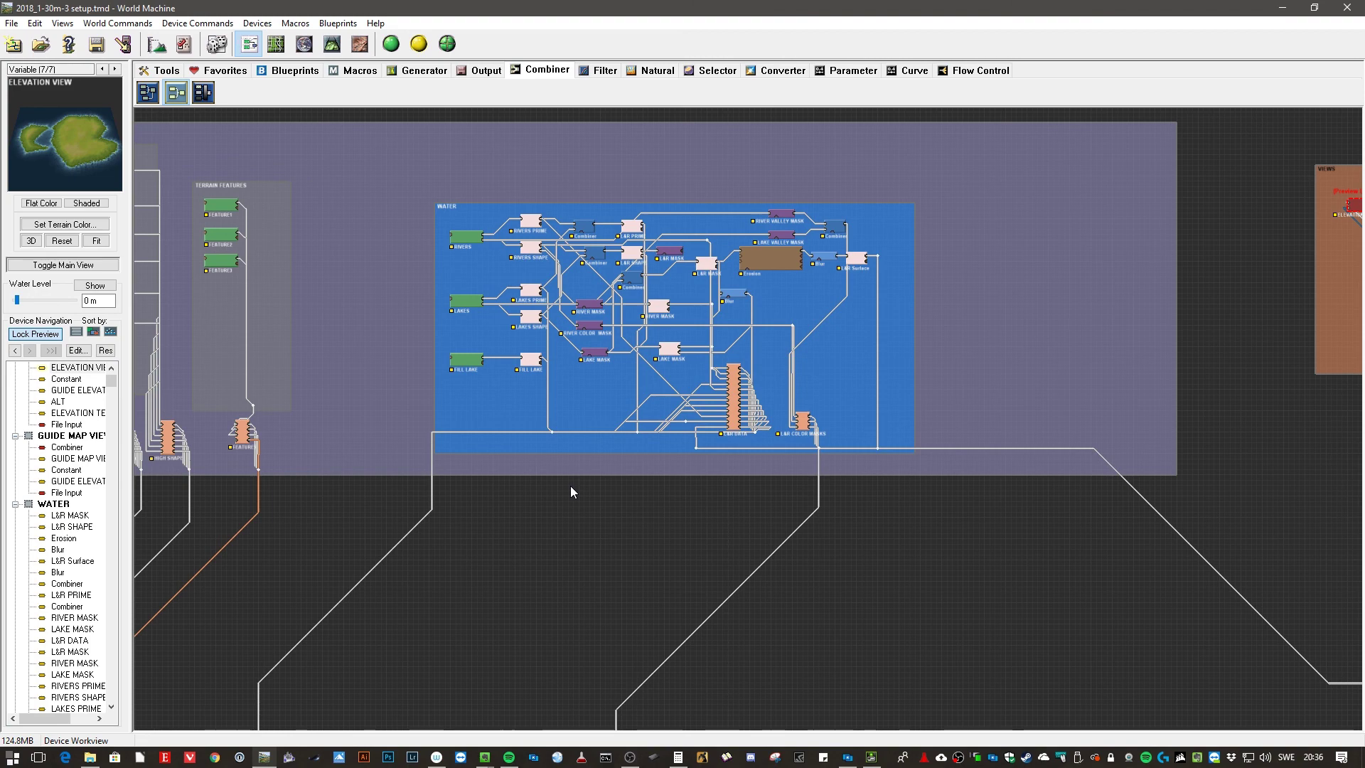
- Follow the layout from the WATER section over to the VIEWS group and examine its ELEVATION VIEW and GUIDE MAP VIEW devices
scroll(837, 575, down, 1)
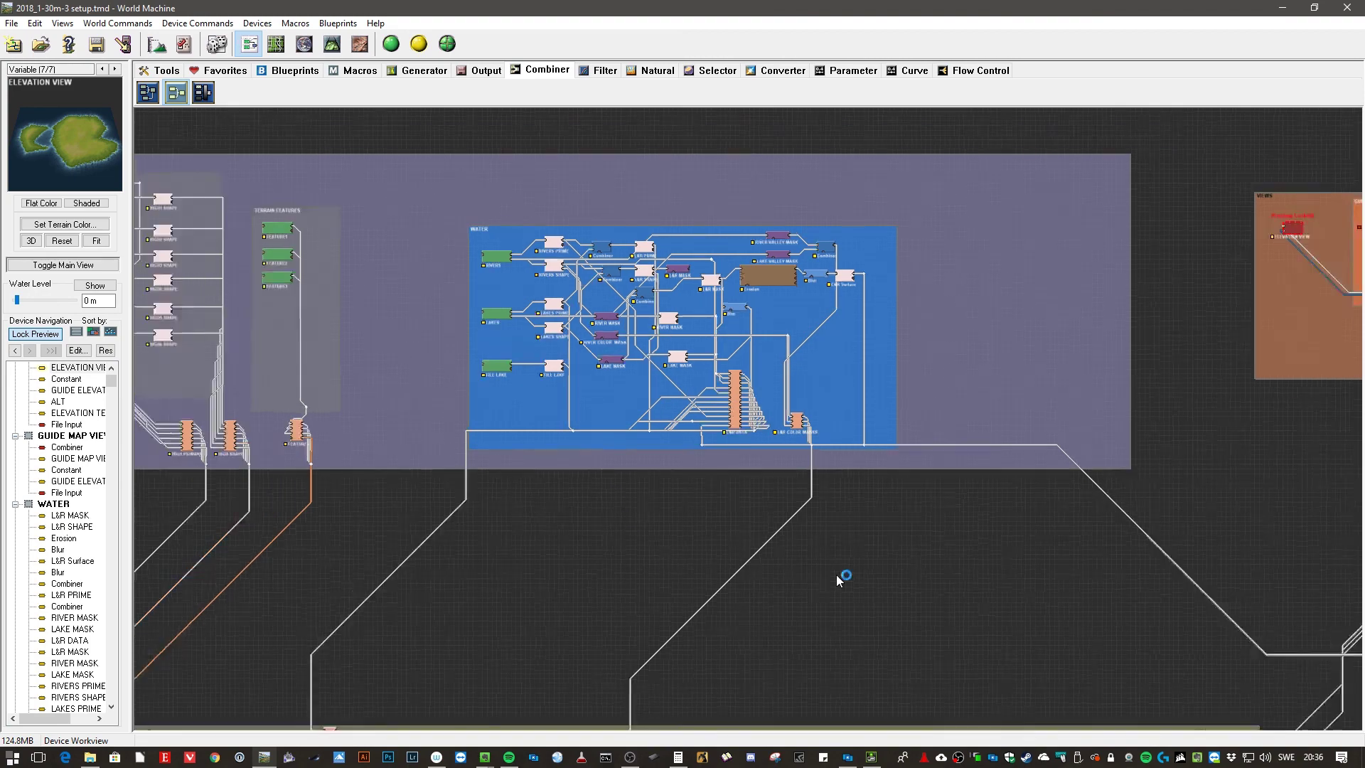
scroll(836, 575, down, 2)
middle_drag(893, 594, 912, 420)
scroll(540, 428, down, 1)
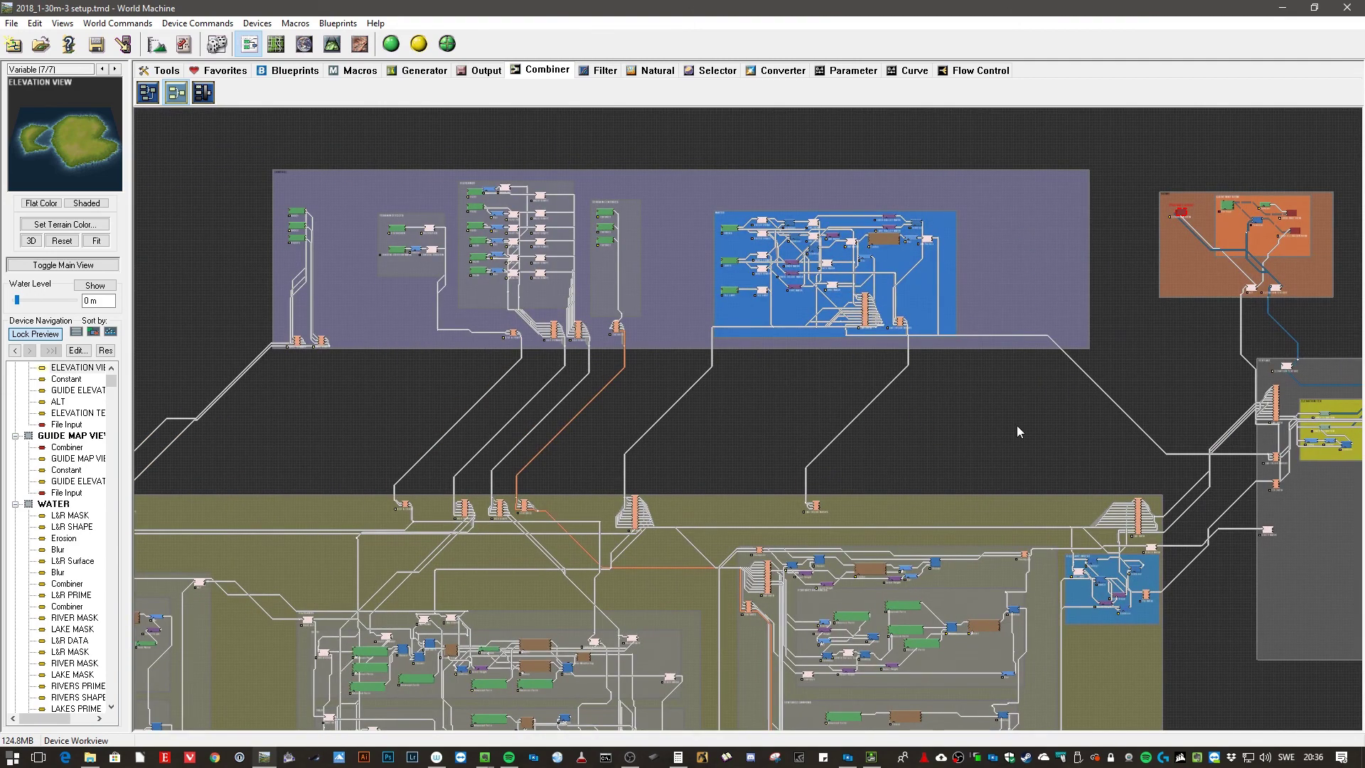
middle_drag(1017, 430, 430, 455)
scroll(774, 266, up, 1)
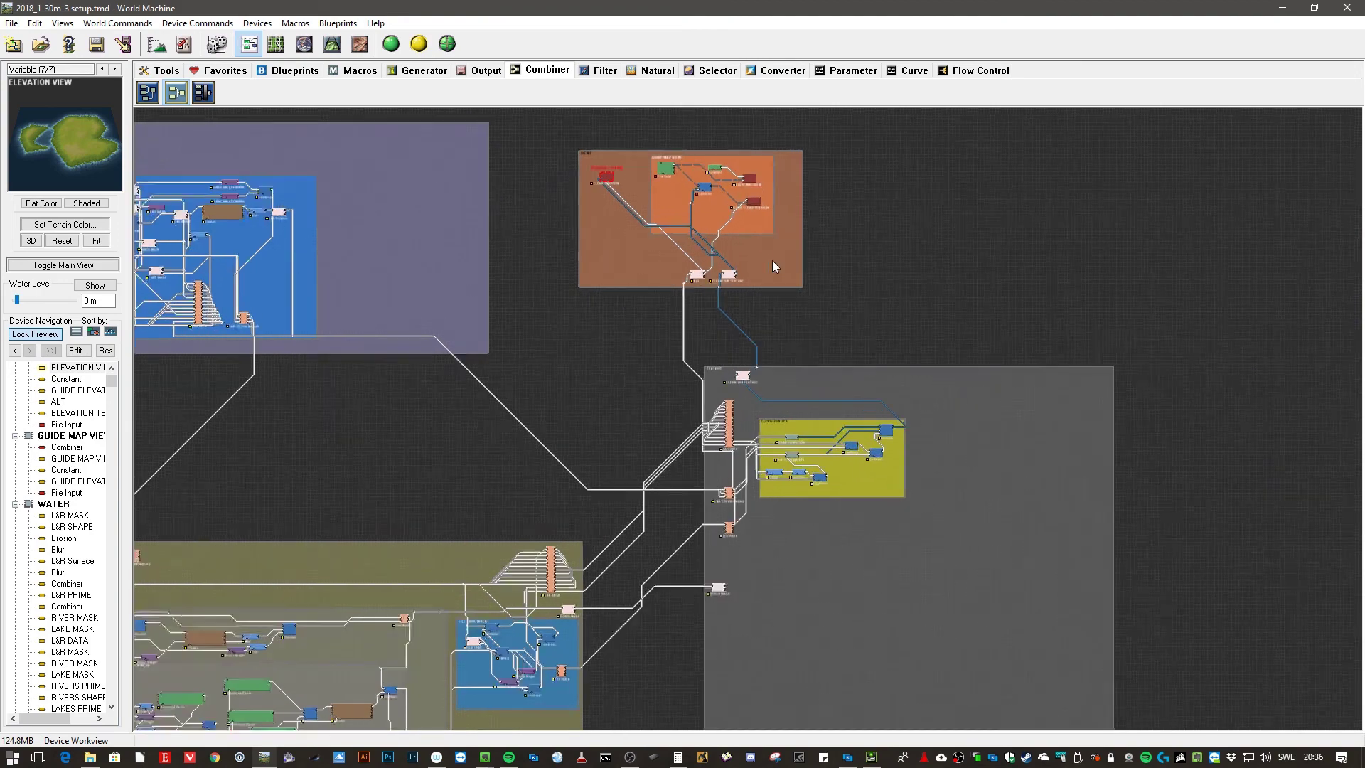
middle_drag(913, 232, 889, 406)
scroll(889, 407, up, 1)
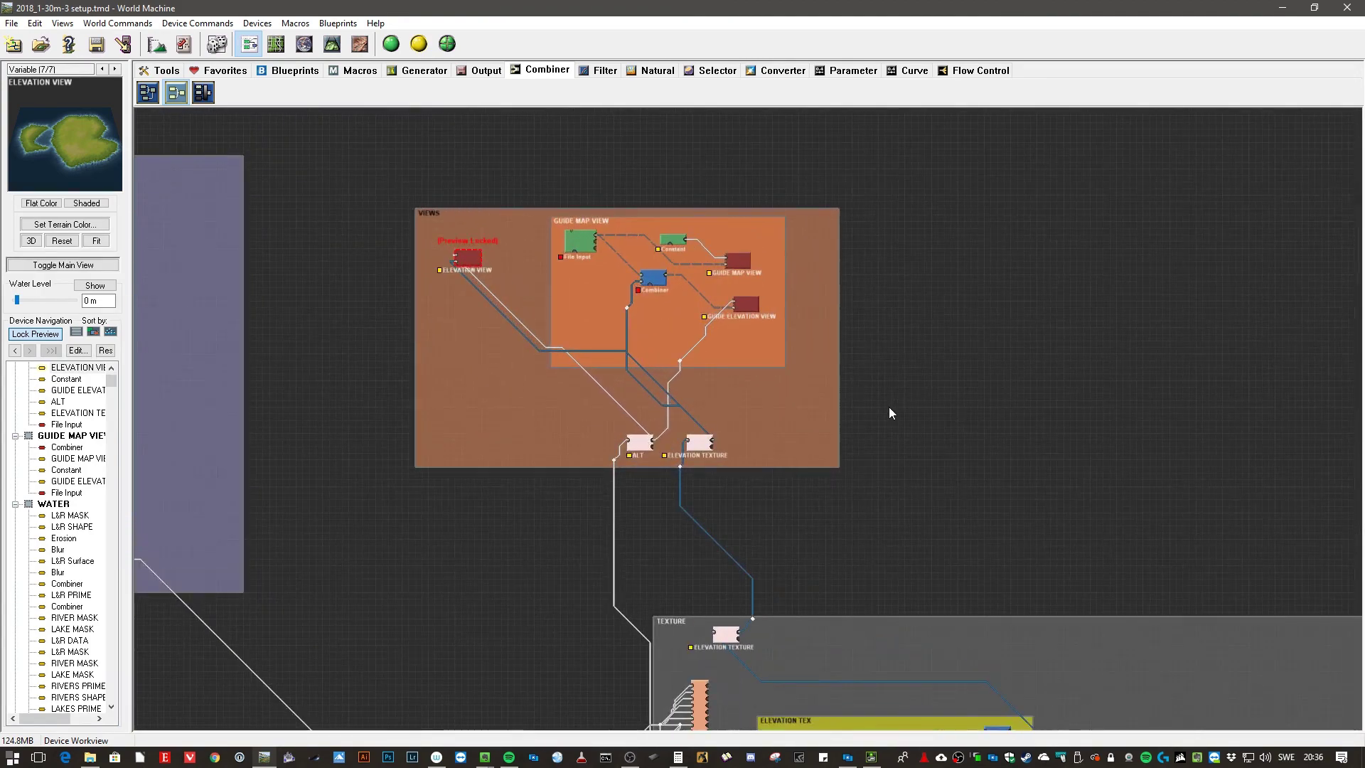
scroll(889, 407, up, 1)
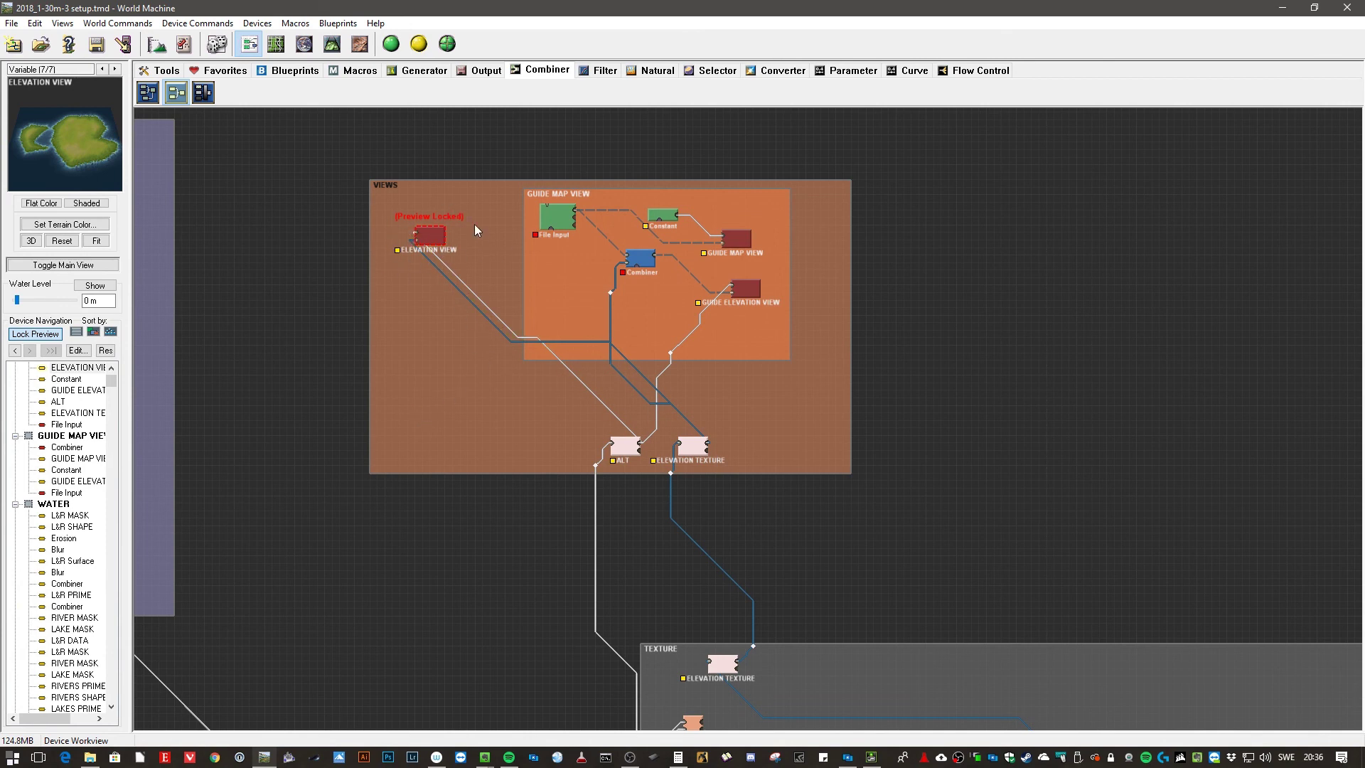
click(414, 238)
- Open the File Input device's settings in the GUIDE MAP VIEW section, review the file loading options and accept them
double_click(564, 223)
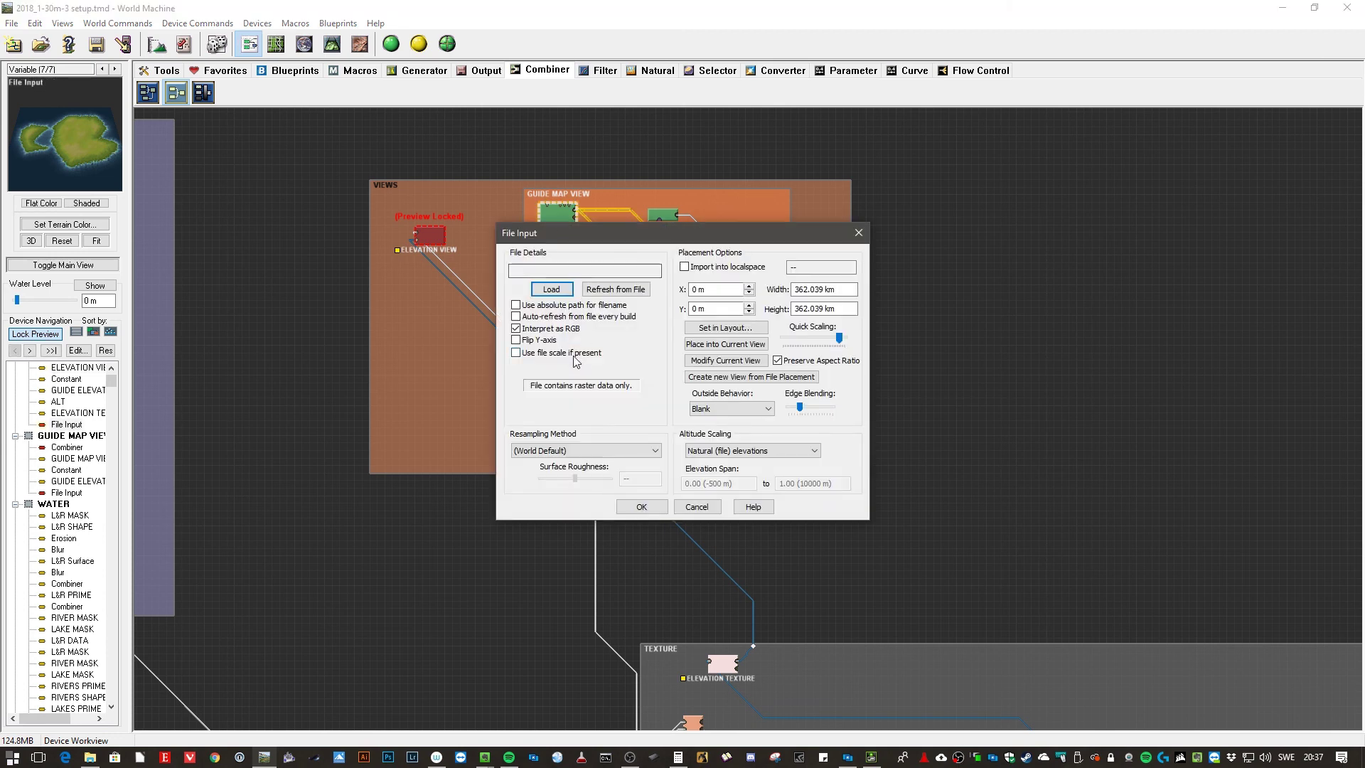
drag(548, 239, 535, 251)
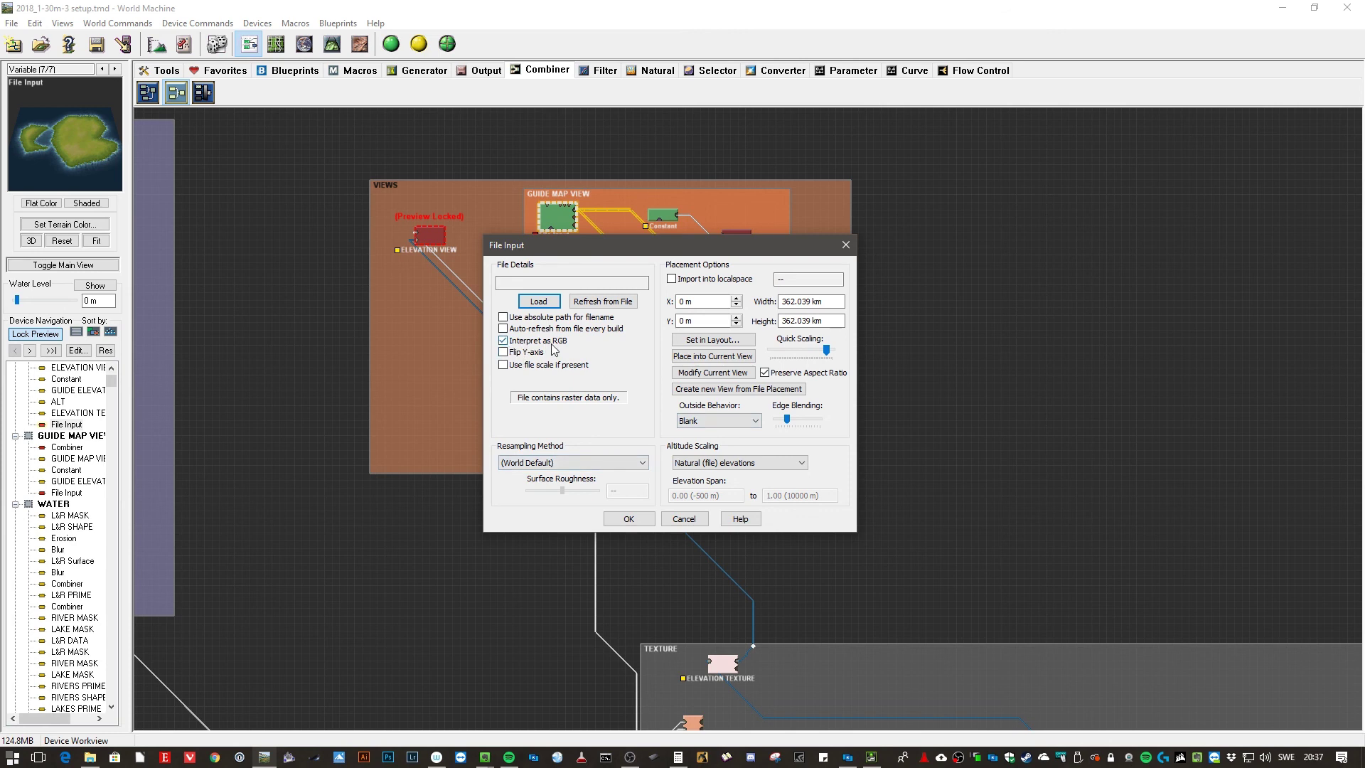
click(642, 522)
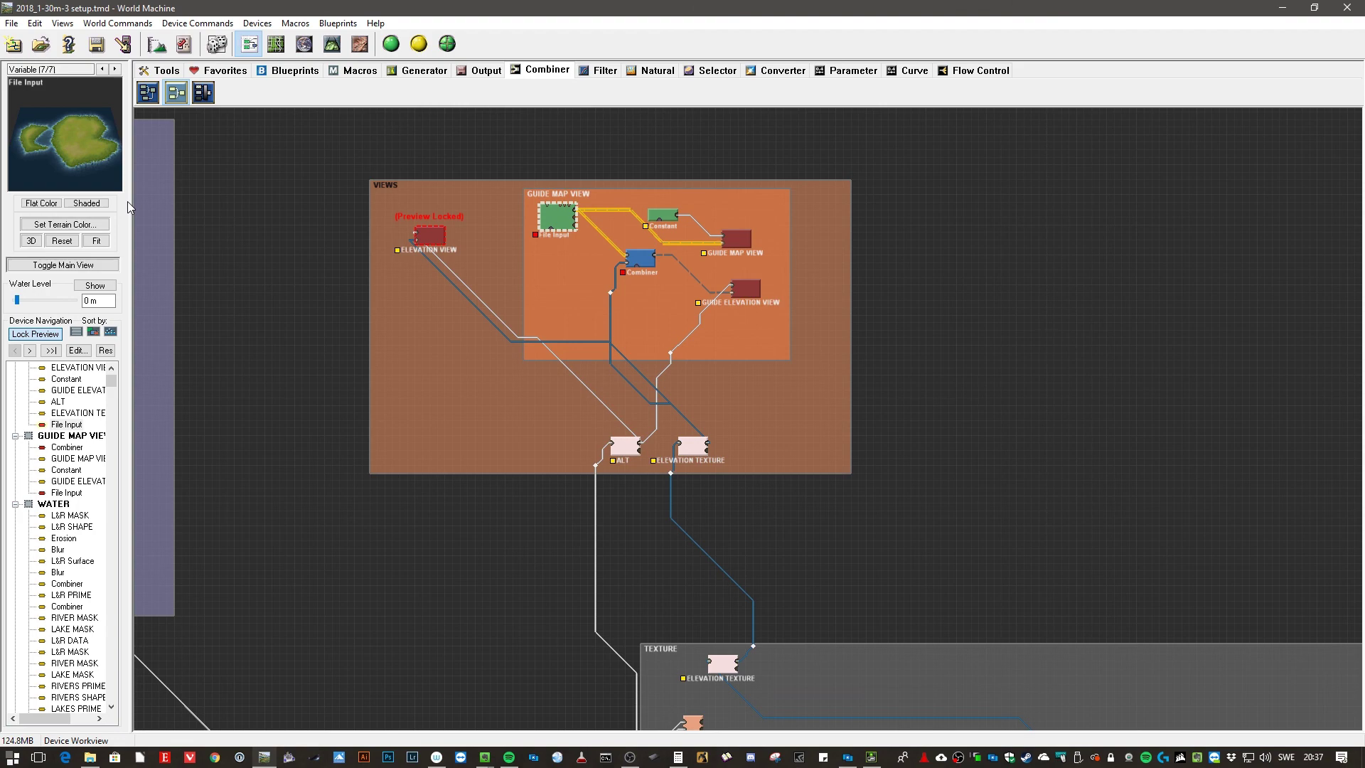
- Follow the connections from the VIEWS and terrain groups into the TEXTURE group and examine its inputs and the ELEVATION TEX section
scroll(135, 232, down, 5)
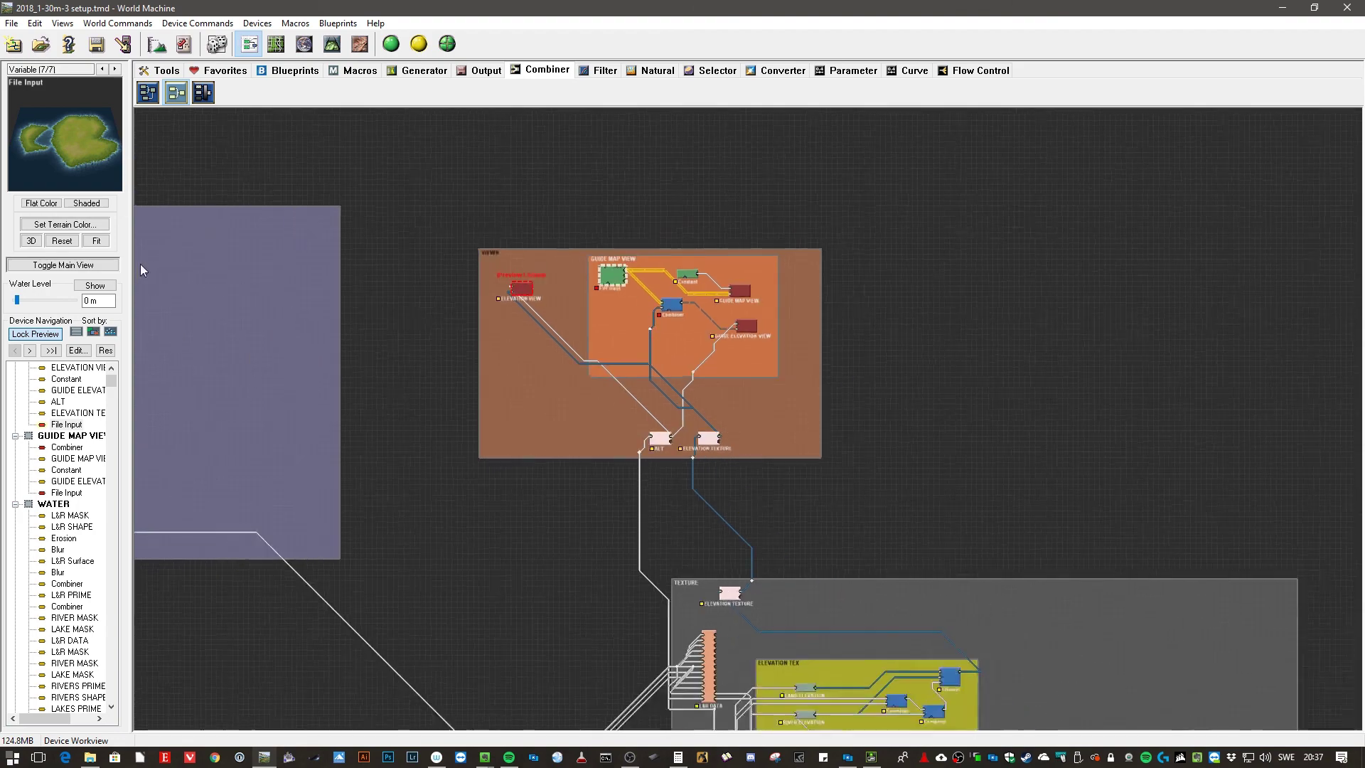
scroll(509, 516, down, 1)
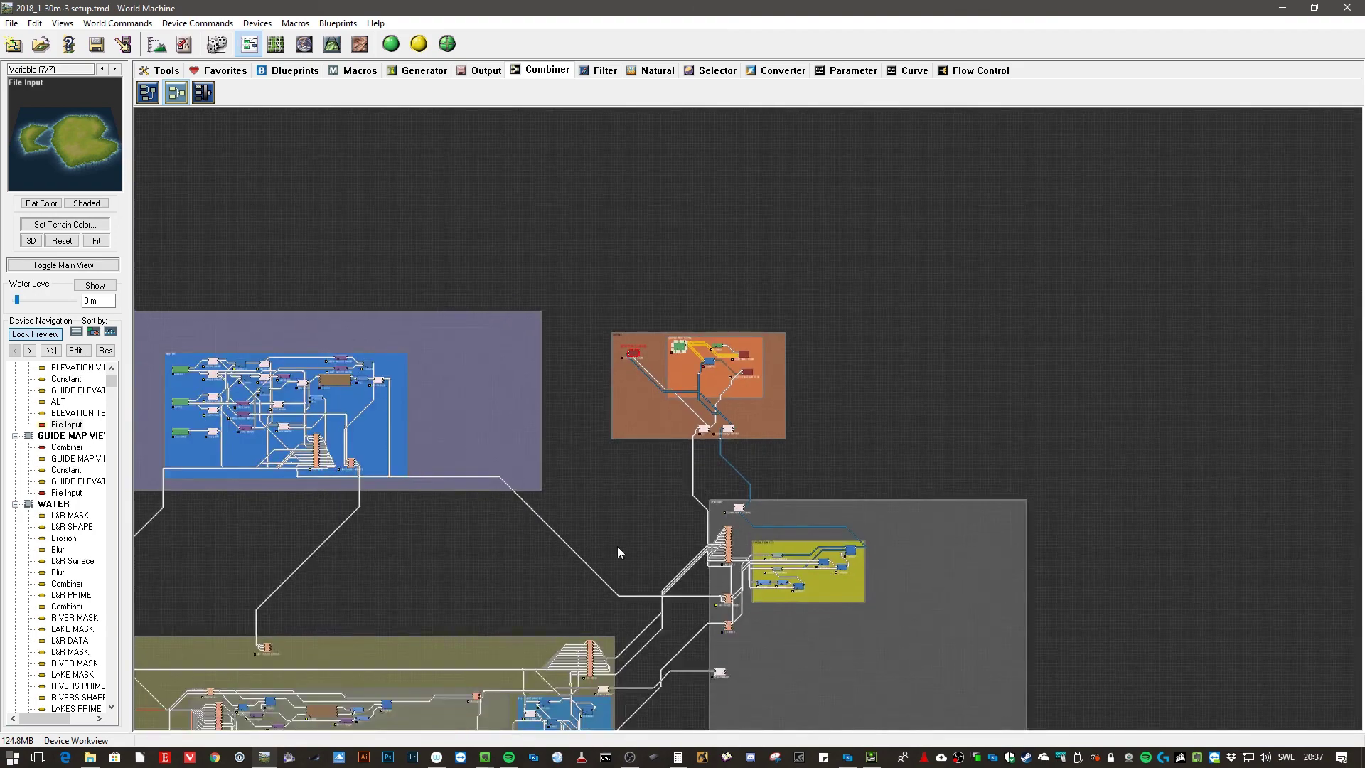
middle_drag(618, 546, 524, 213)
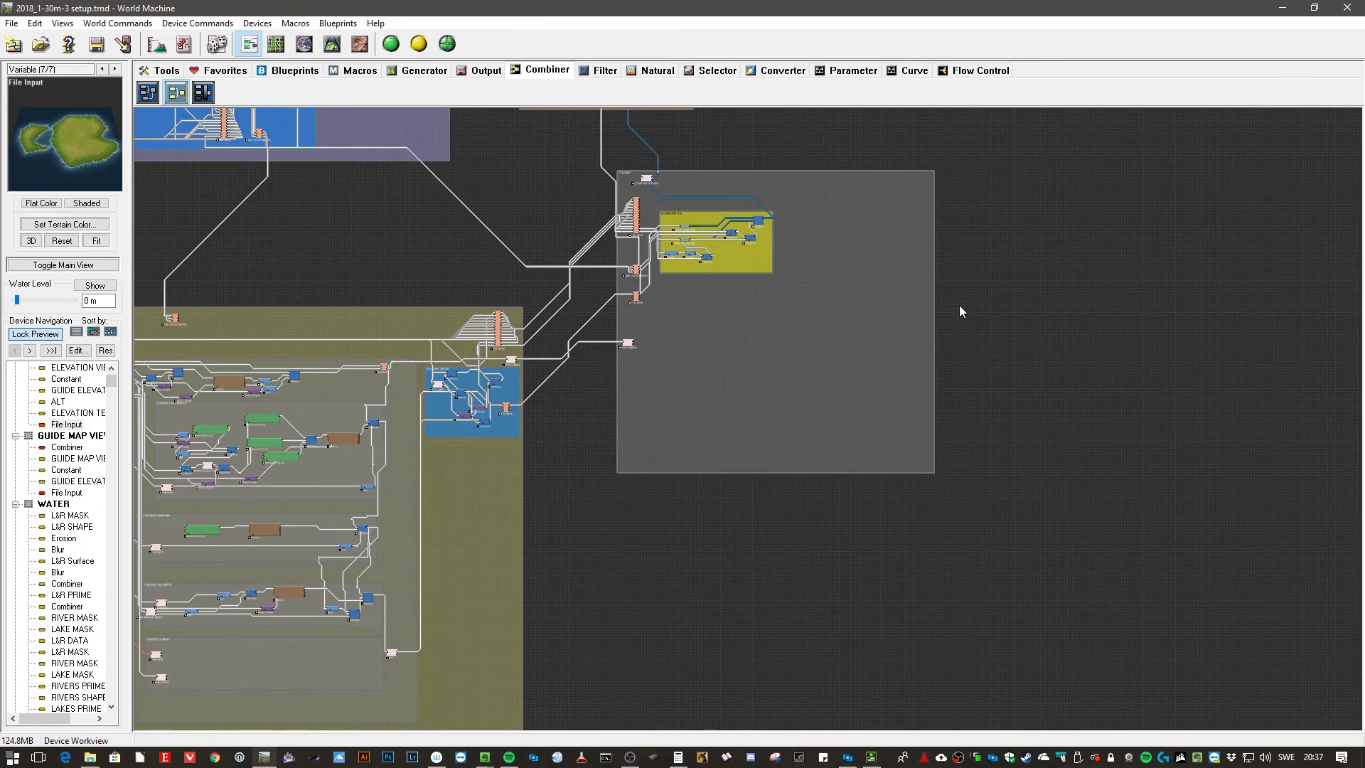
middle_drag(960, 308, 846, 370)
scroll(722, 435, up, 2)
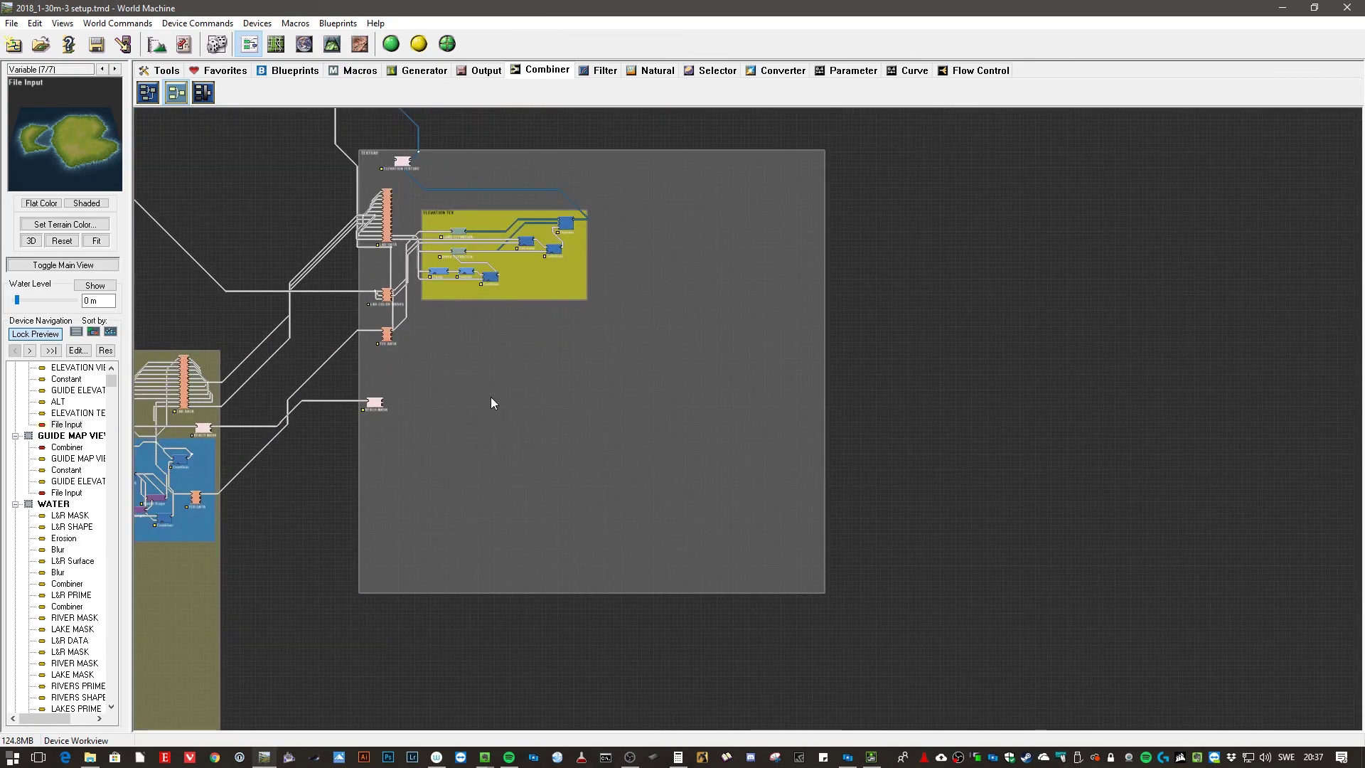
right_drag(487, 413, 463, 482)
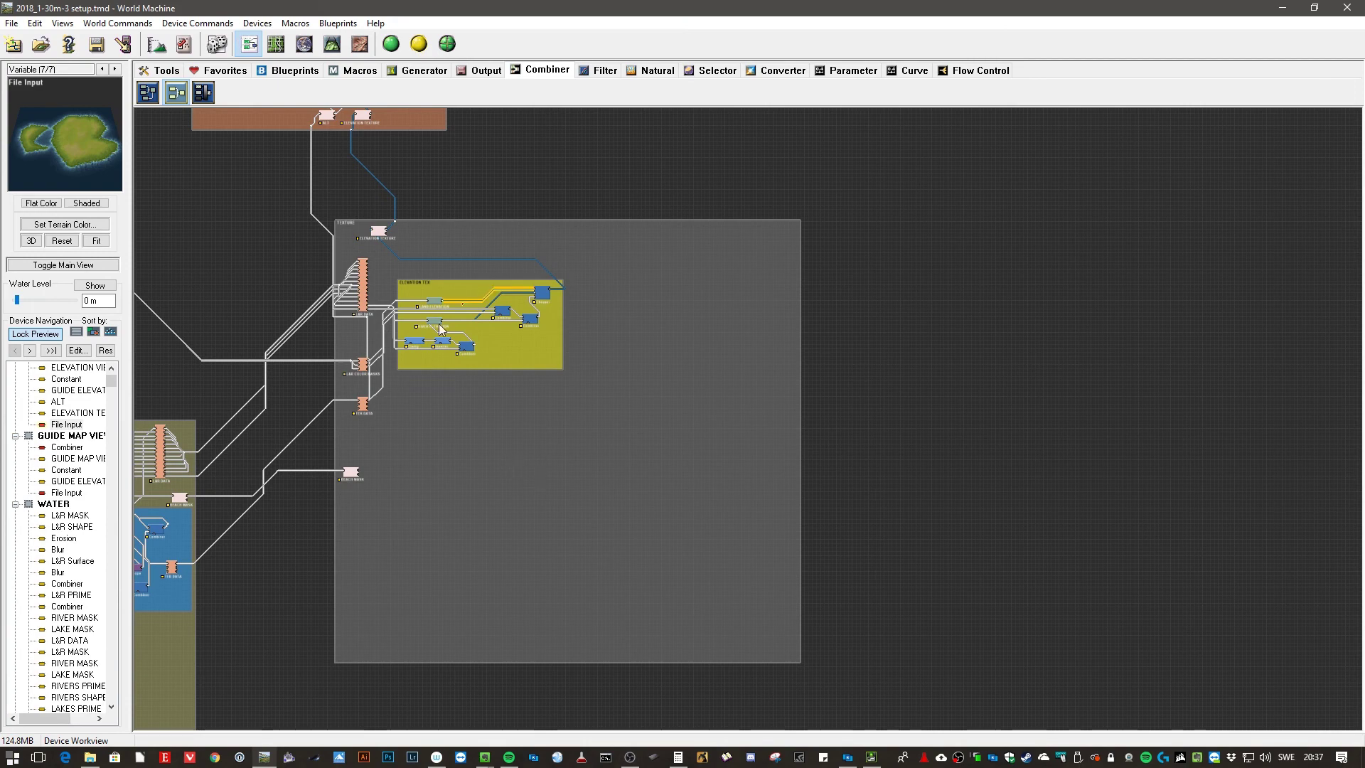
scroll(565, 404, up, 1)
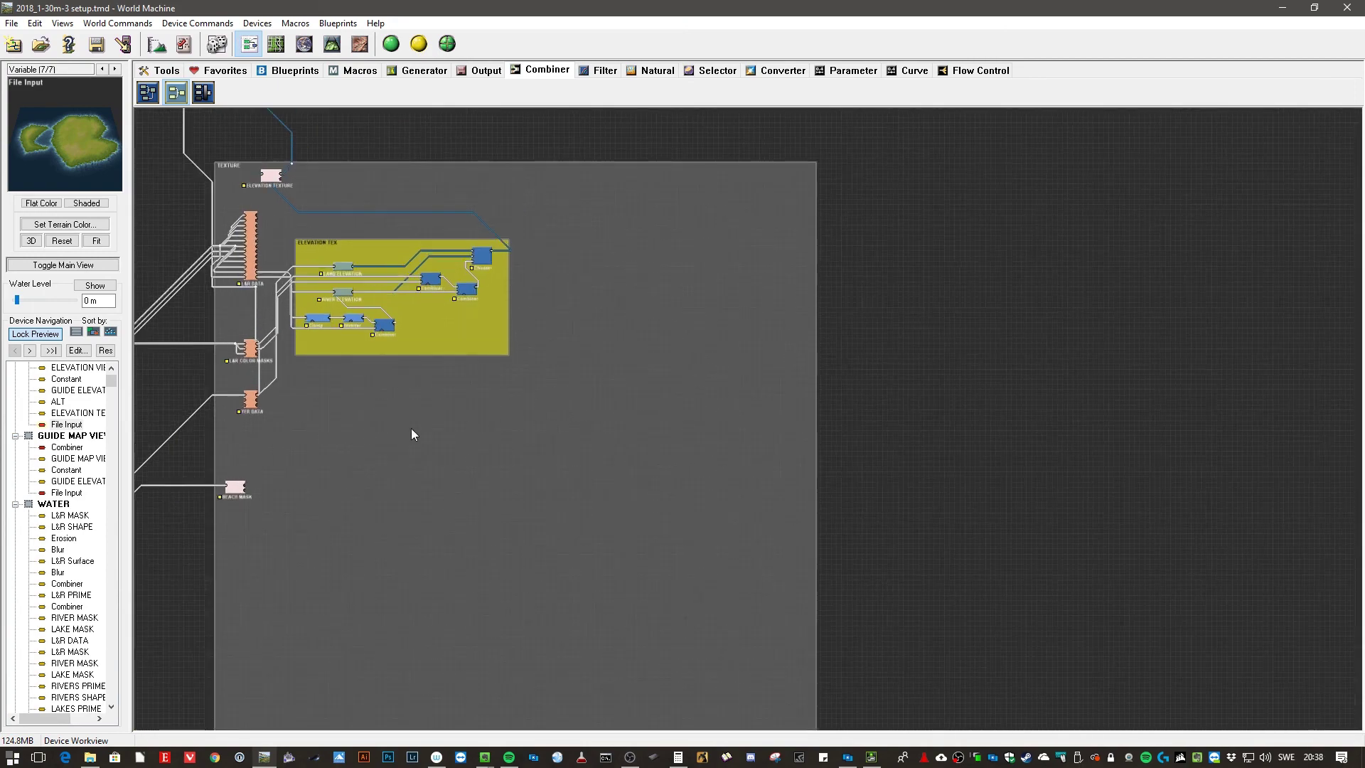
- Examine the ELEVATION TEX section in the TEXTURE group and follow its elevation texture connection back to the VIEWS group
right_drag(411, 428, 492, 421)
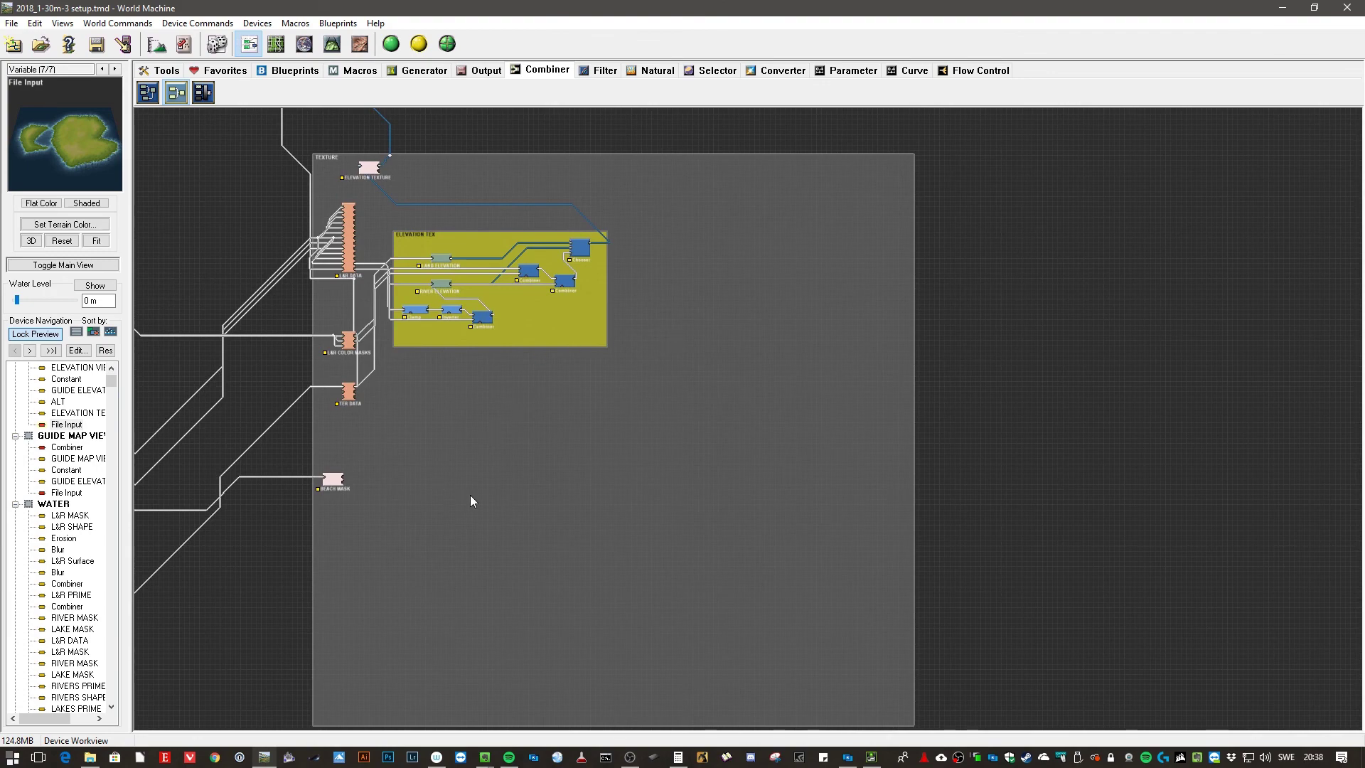
scroll(470, 495, up, 1)
right_drag(429, 409, 507, 461)
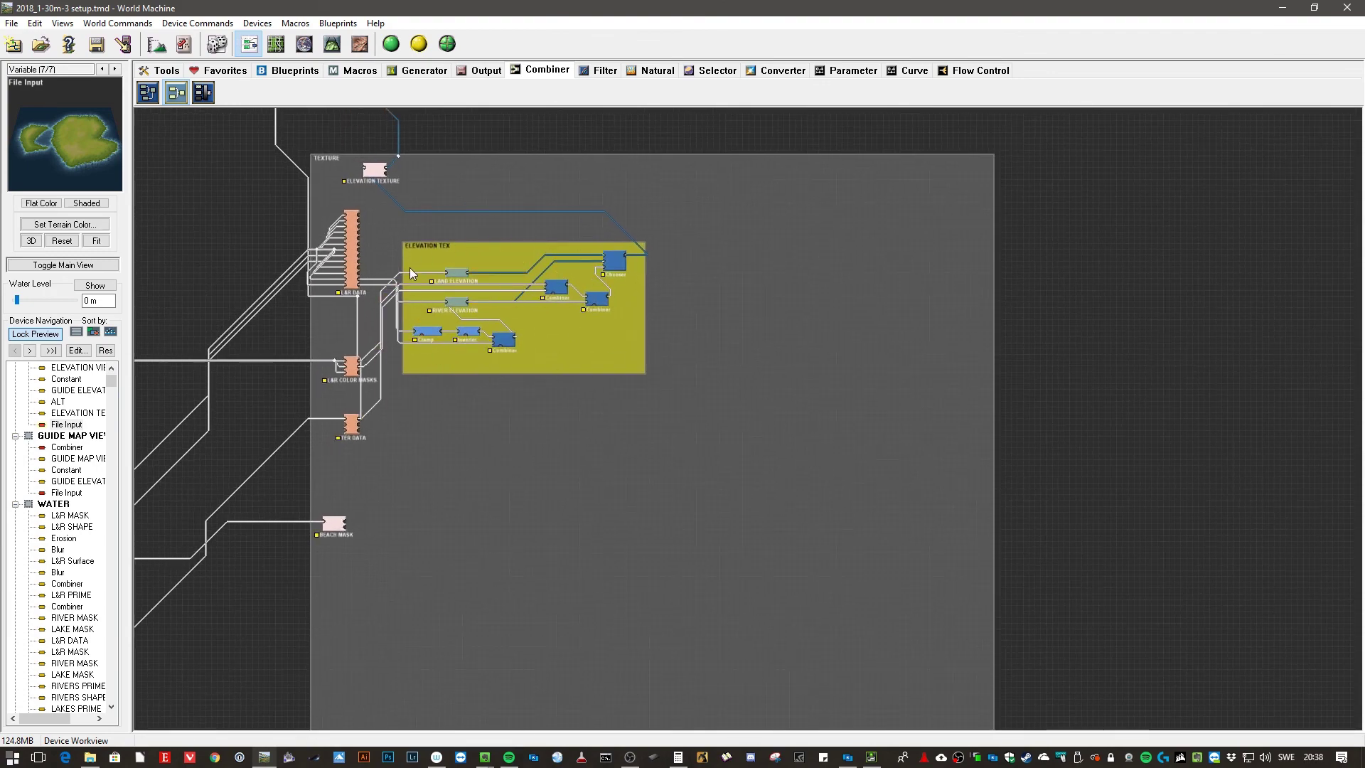
scroll(525, 271, down, 1)
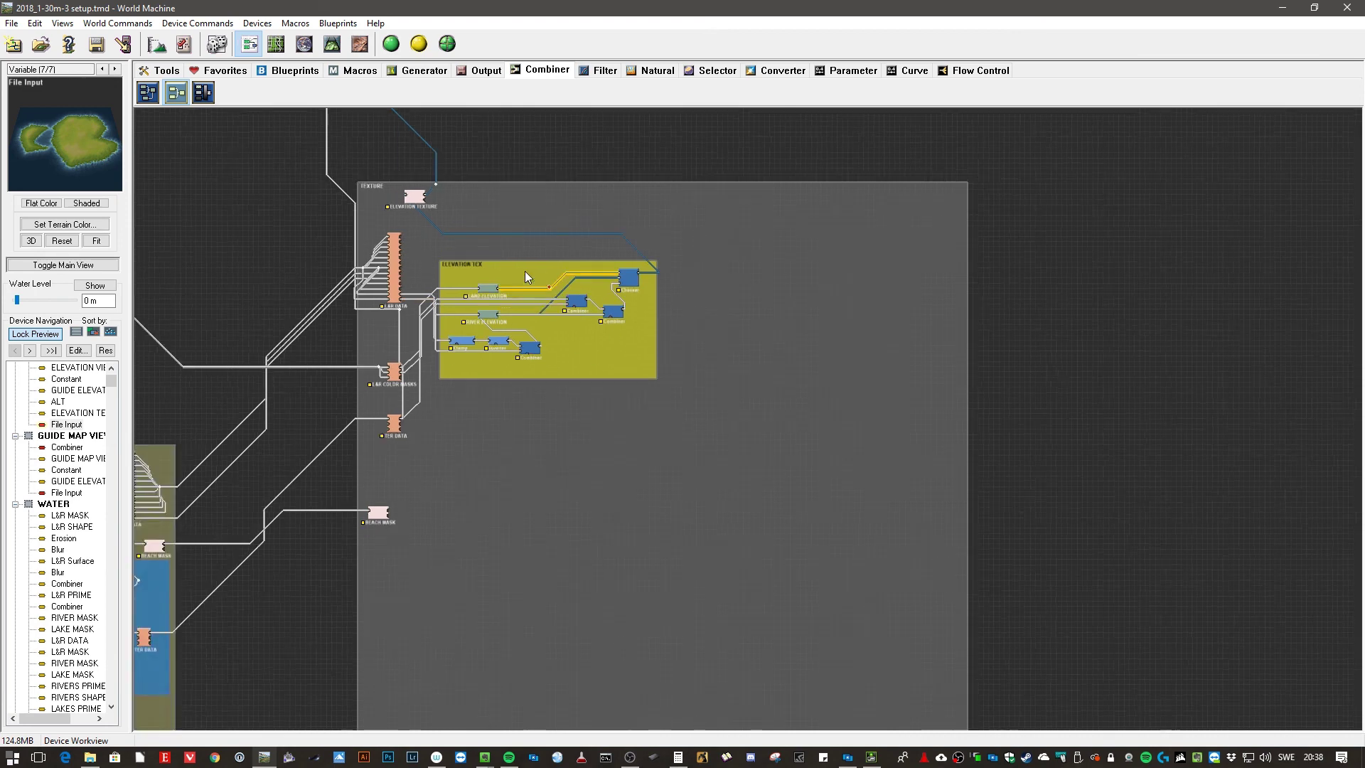
scroll(490, 271, down, 1)
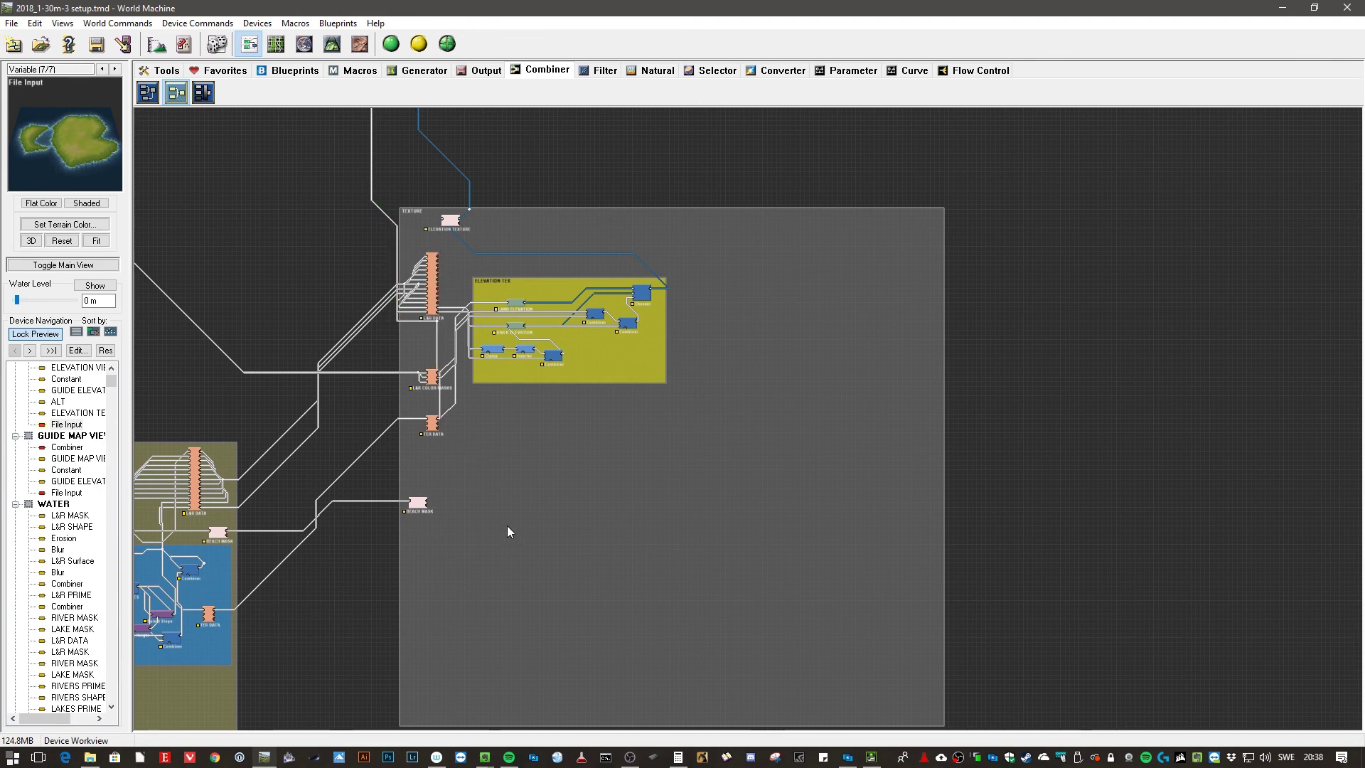
right_drag(313, 215, 469, 396)
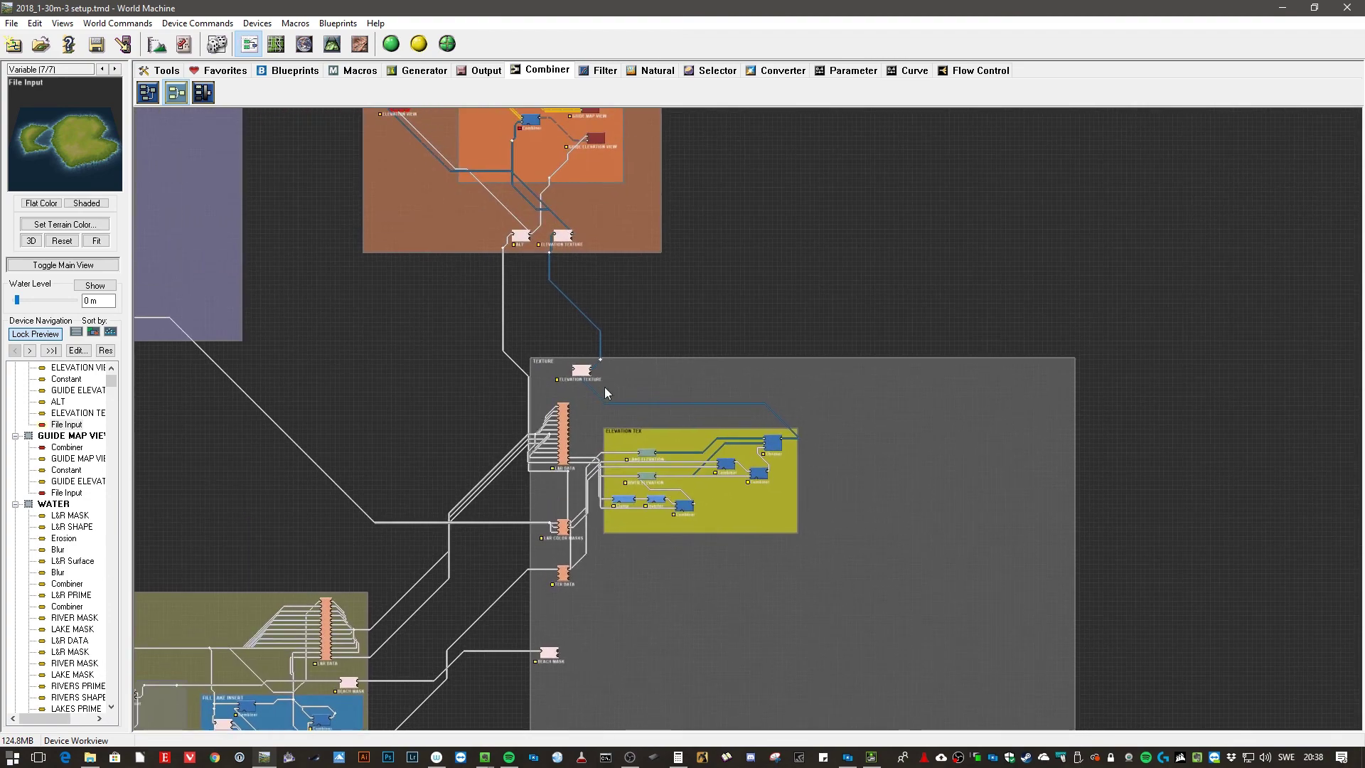
right_drag(412, 268, 527, 351)
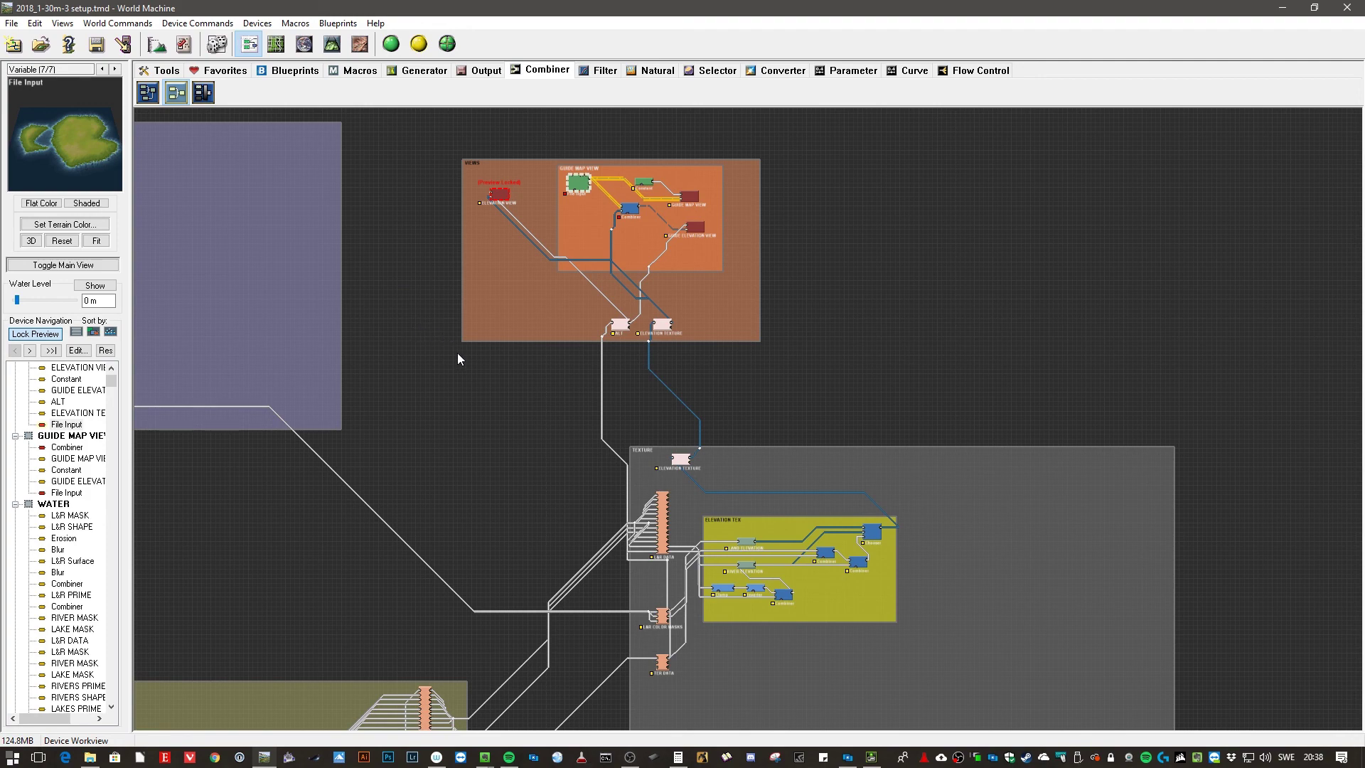
right_drag(446, 369, 591, 327)
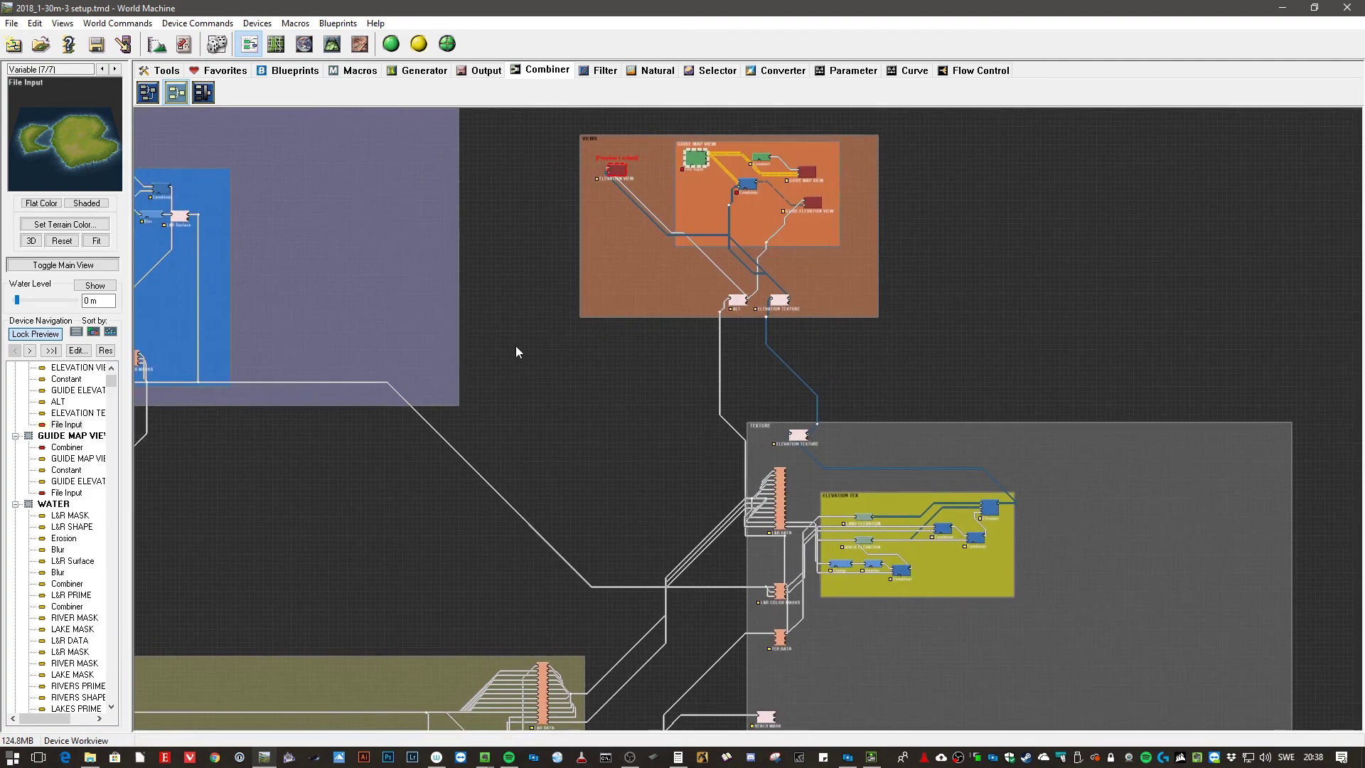
- Examine the whole device network and how the control, terrain, VIEWS and TEXTURE groups connect to each other
right_drag(515, 346, 574, 353)
scroll(574, 353, down, 2)
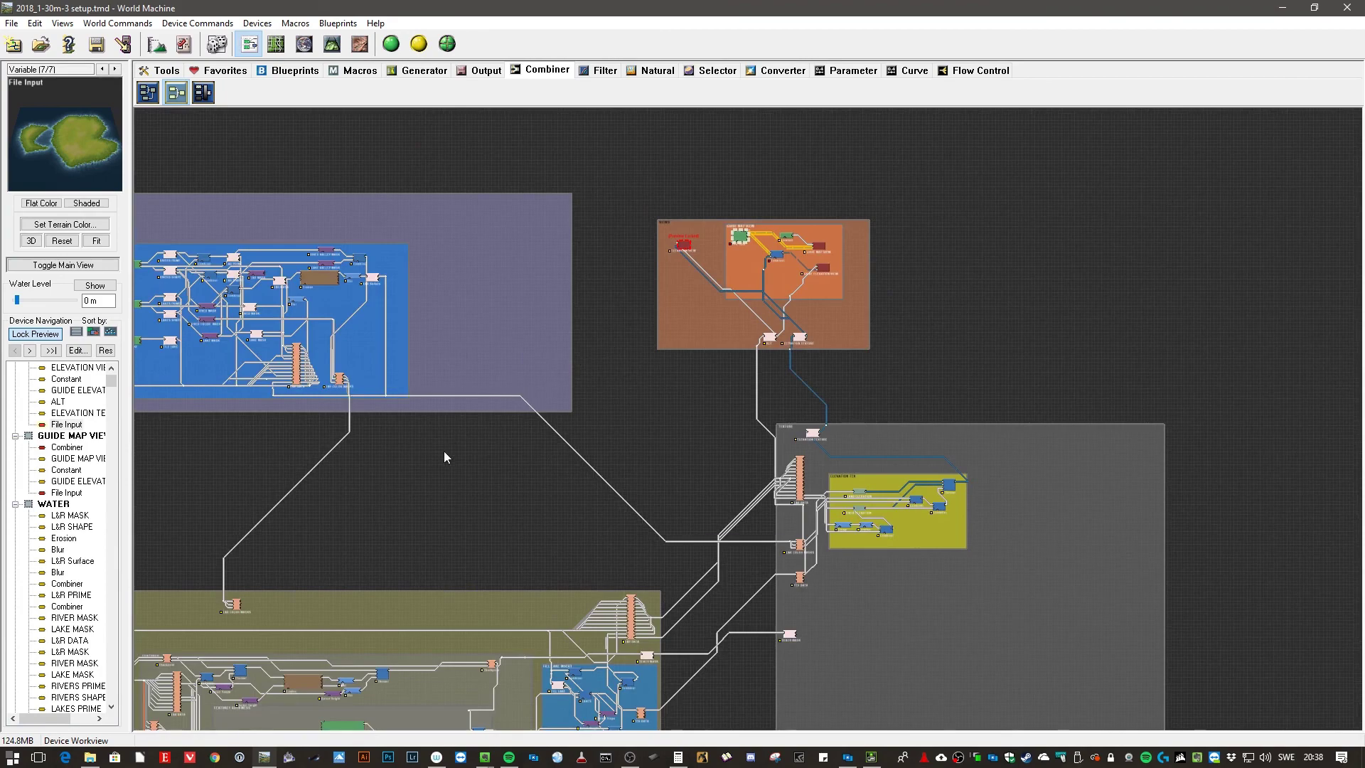
right_drag(443, 451, 715, 394)
right_drag(430, 457, 740, 377)
scroll(688, 420, down, 2)
scroll(736, 375, down, 1)
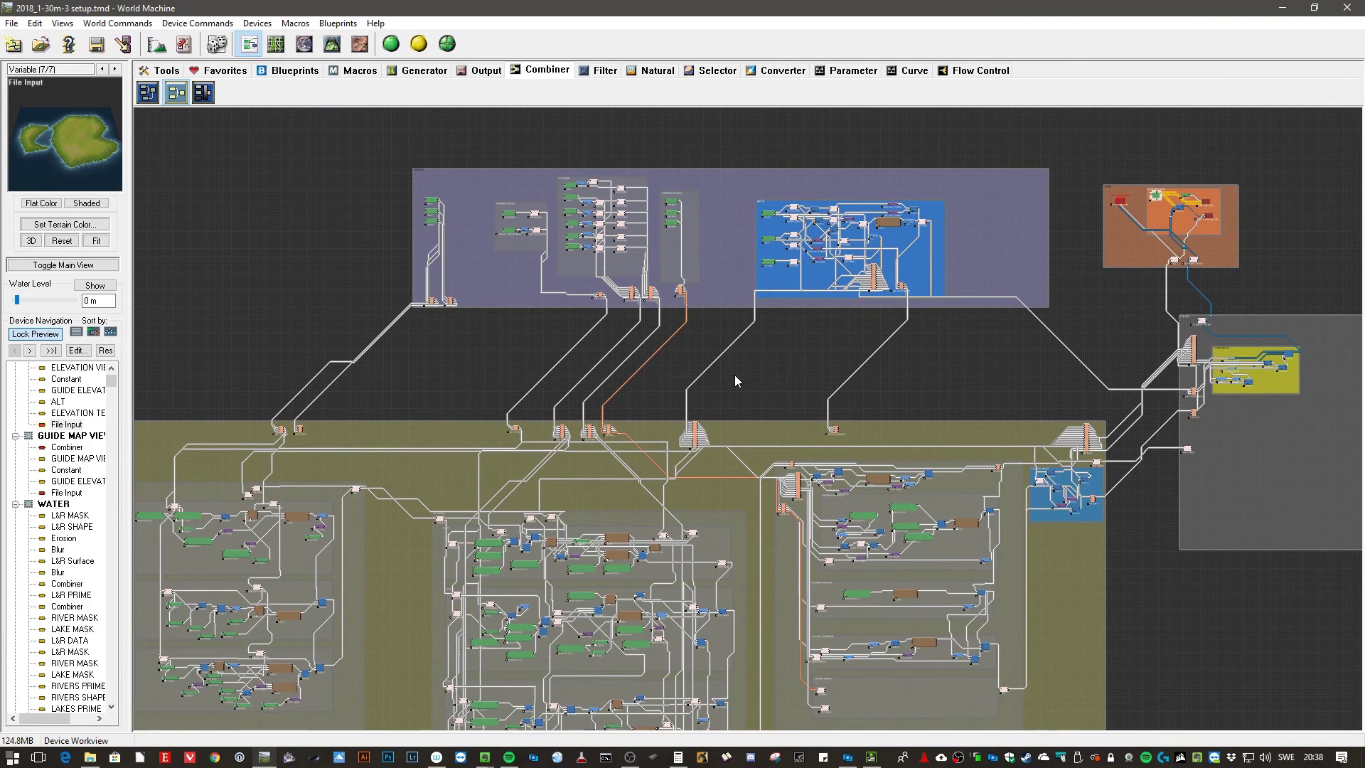
scroll(736, 376, down, 1)
scroll(735, 374, down, 1)
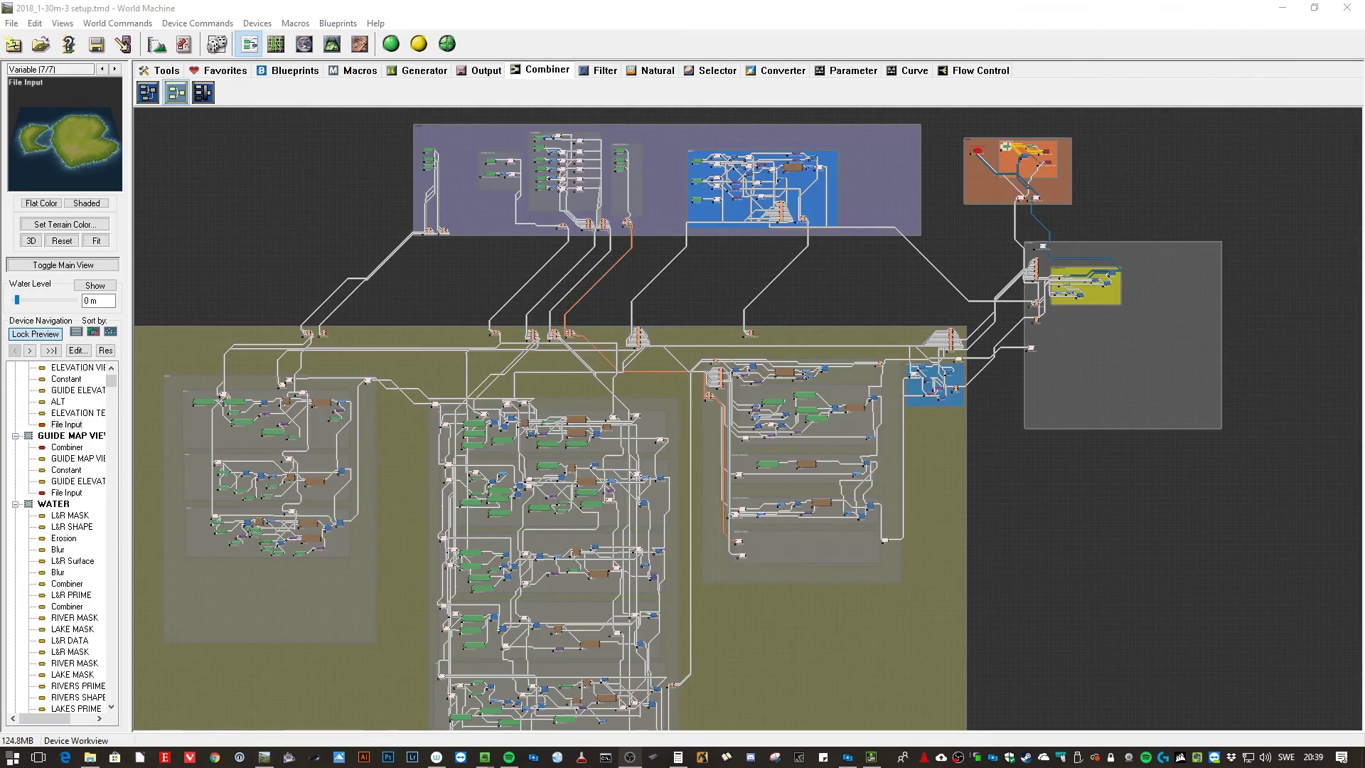
click(658, 20)
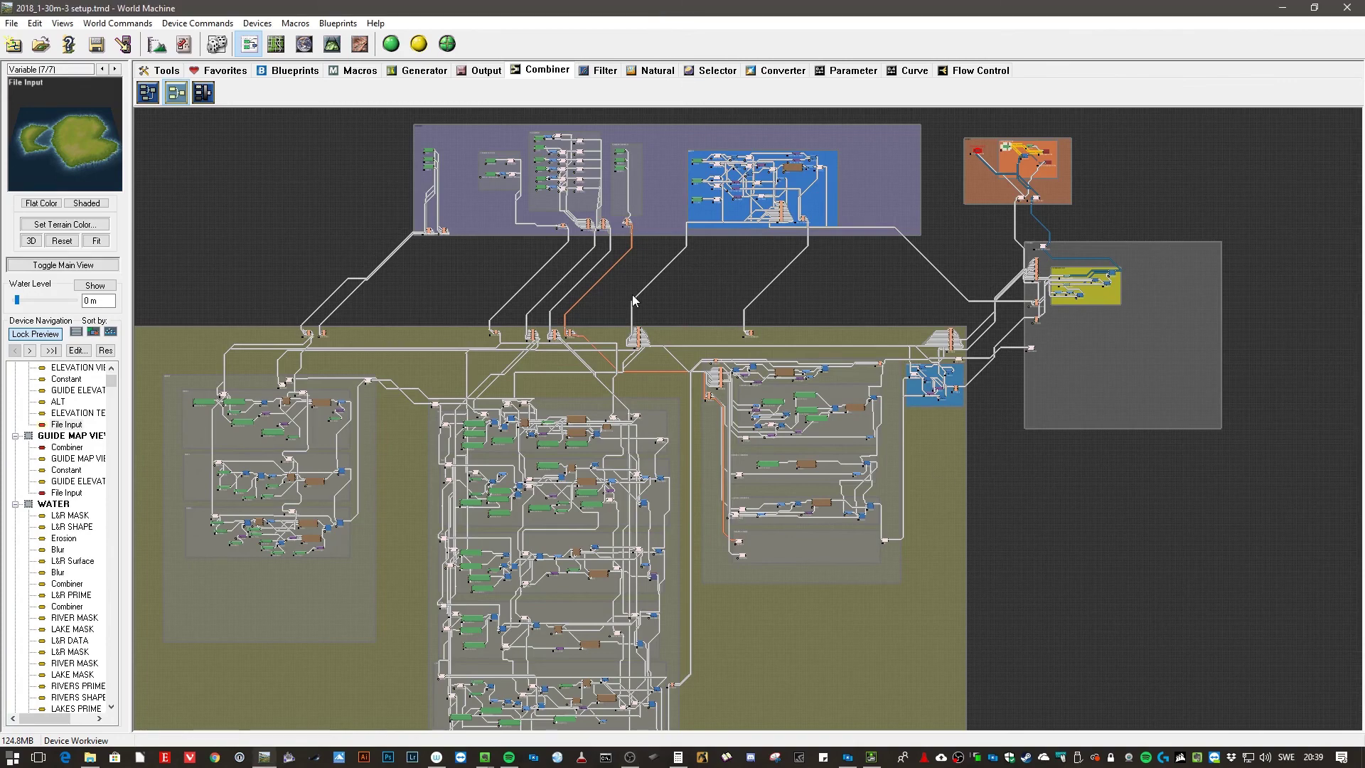
- Switch to the layout view and compare the render extents from 1K up to 8K beside the islands
click(275, 45)
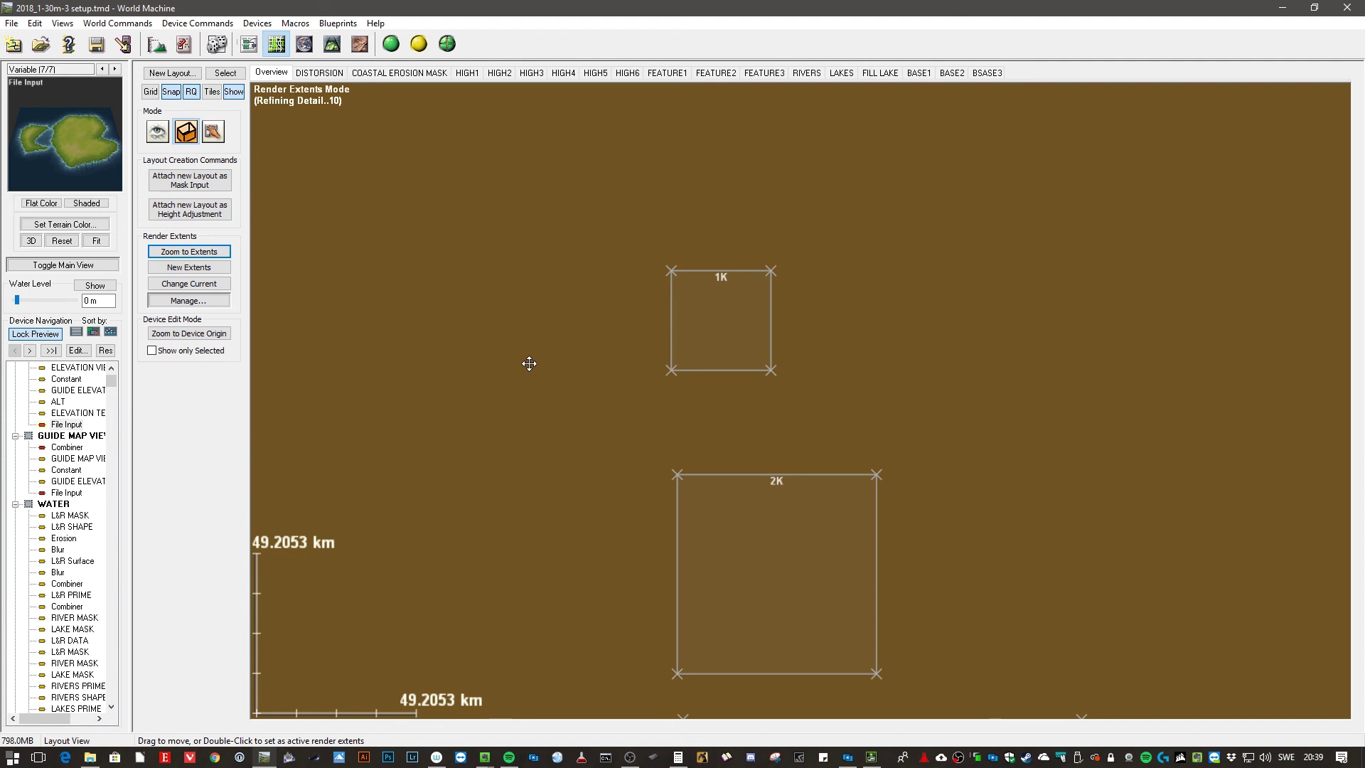
scroll(671, 237, down, 3)
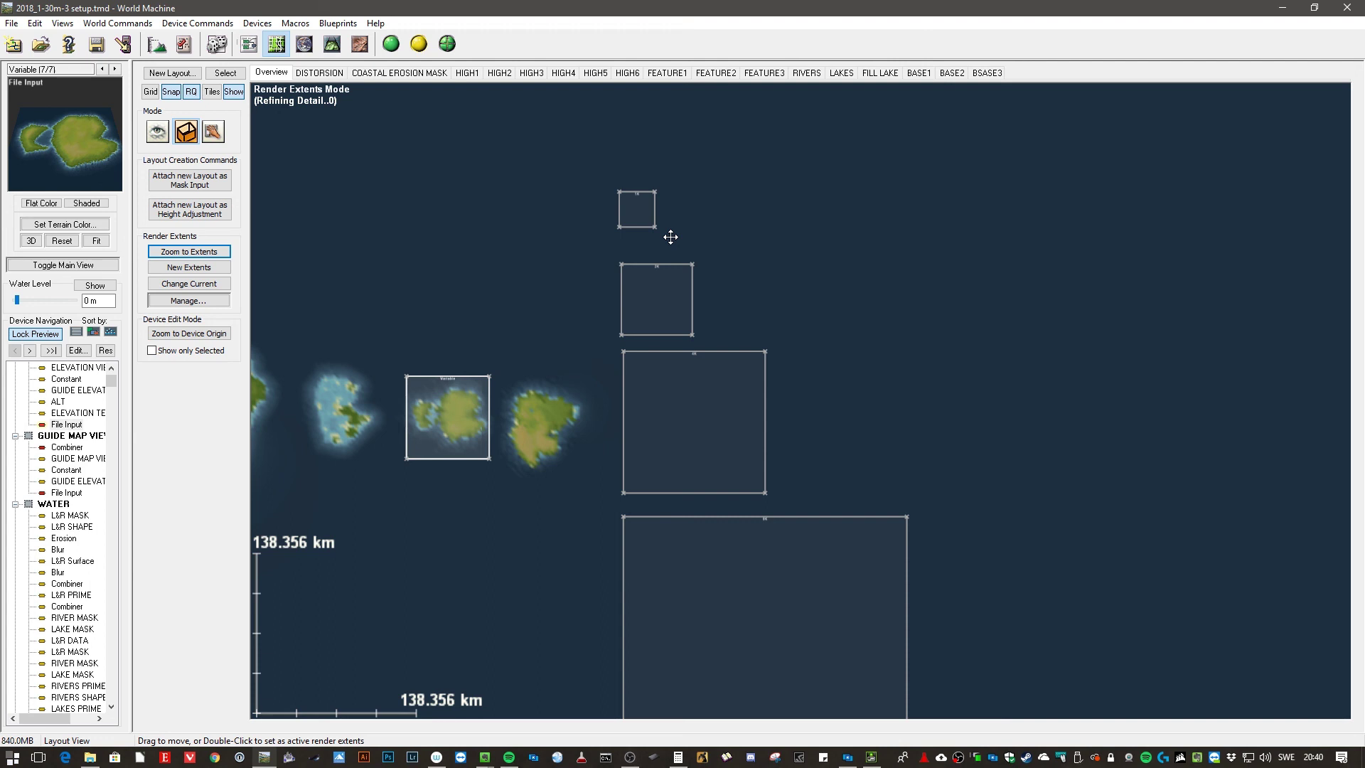
scroll(682, 298, up, 4)
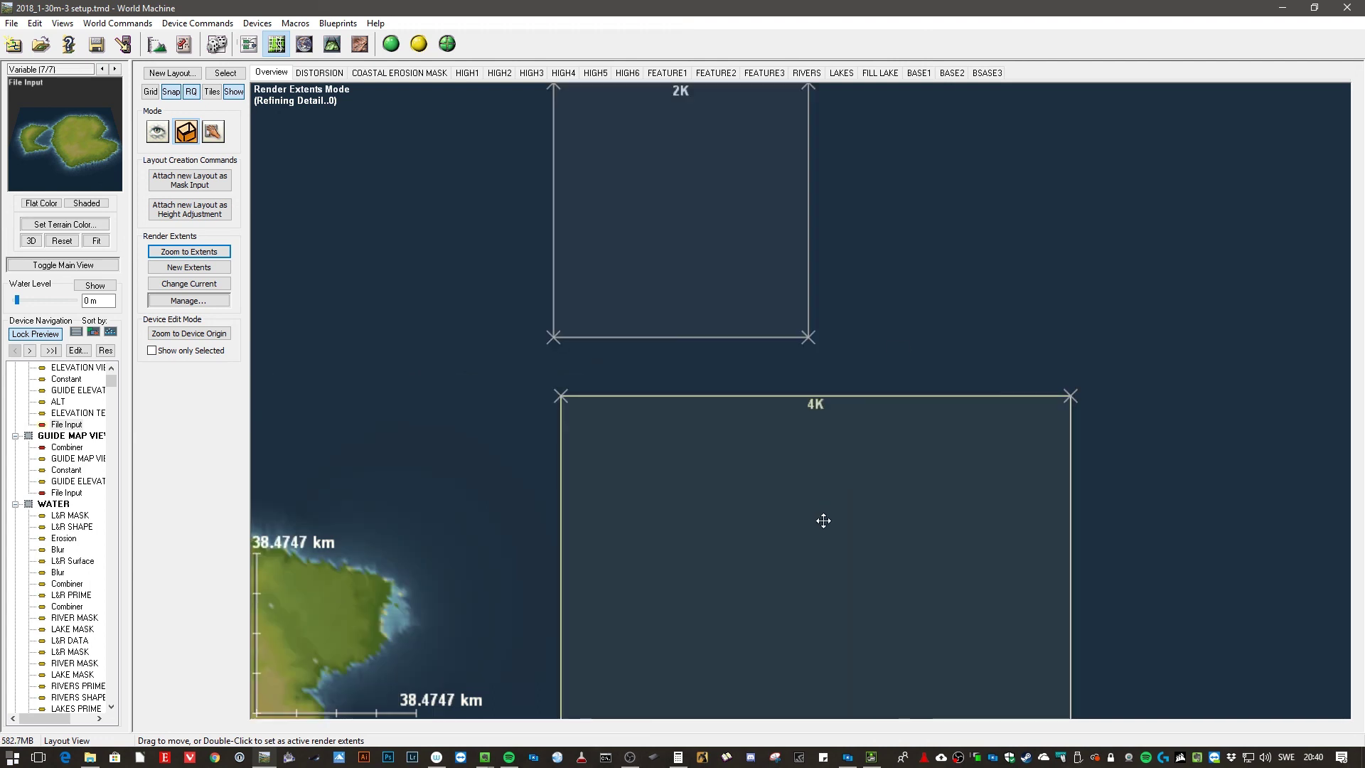
scroll(824, 521, down, 5)
scroll(859, 587, up, 5)
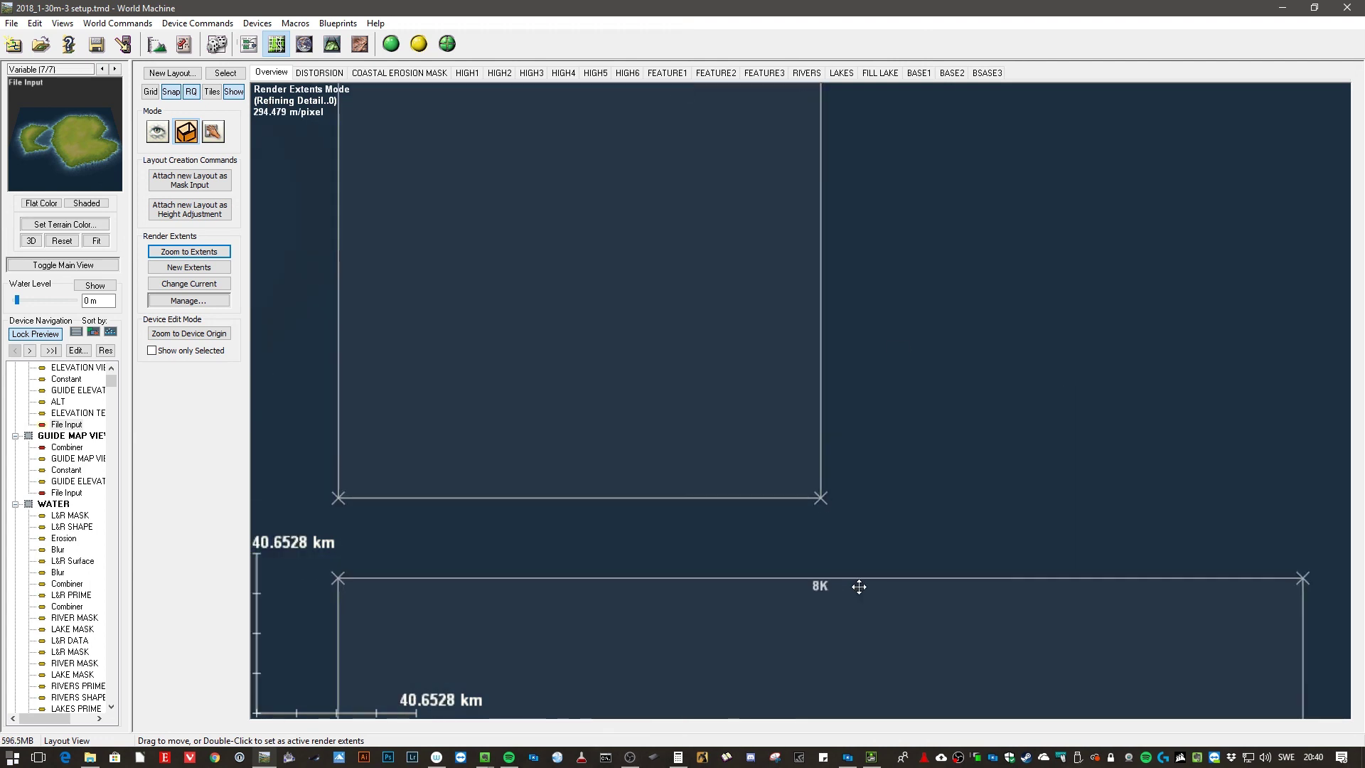
scroll(859, 586, down, 4)
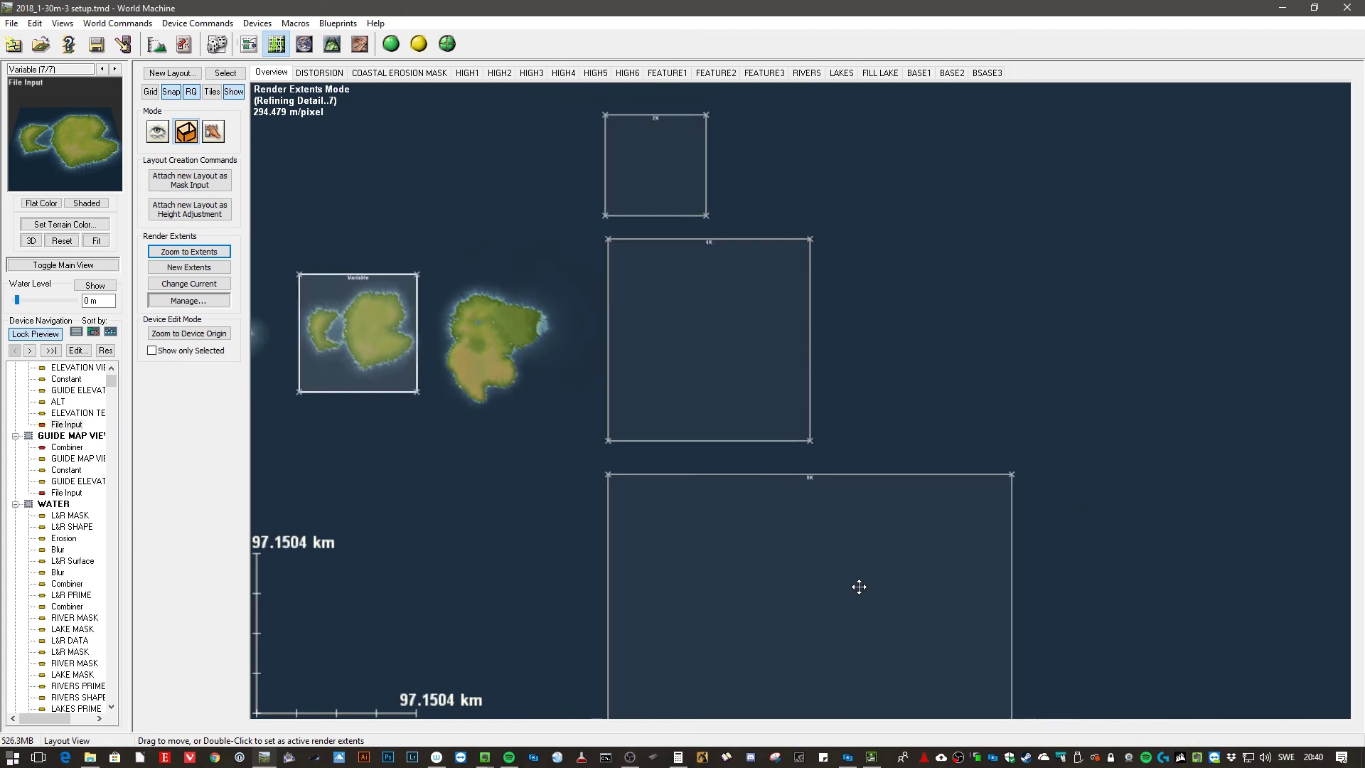
scroll(859, 586, down, 3)
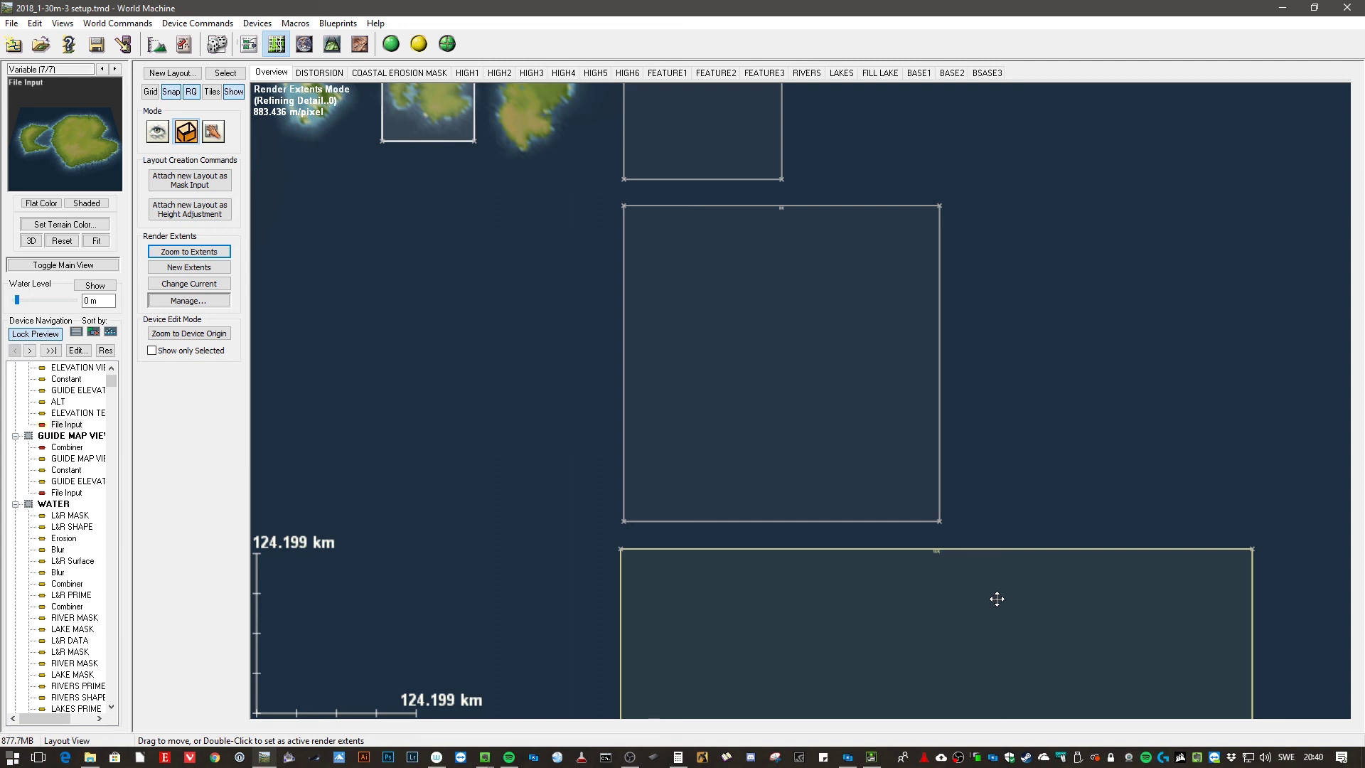
scroll(912, 469, down, 1)
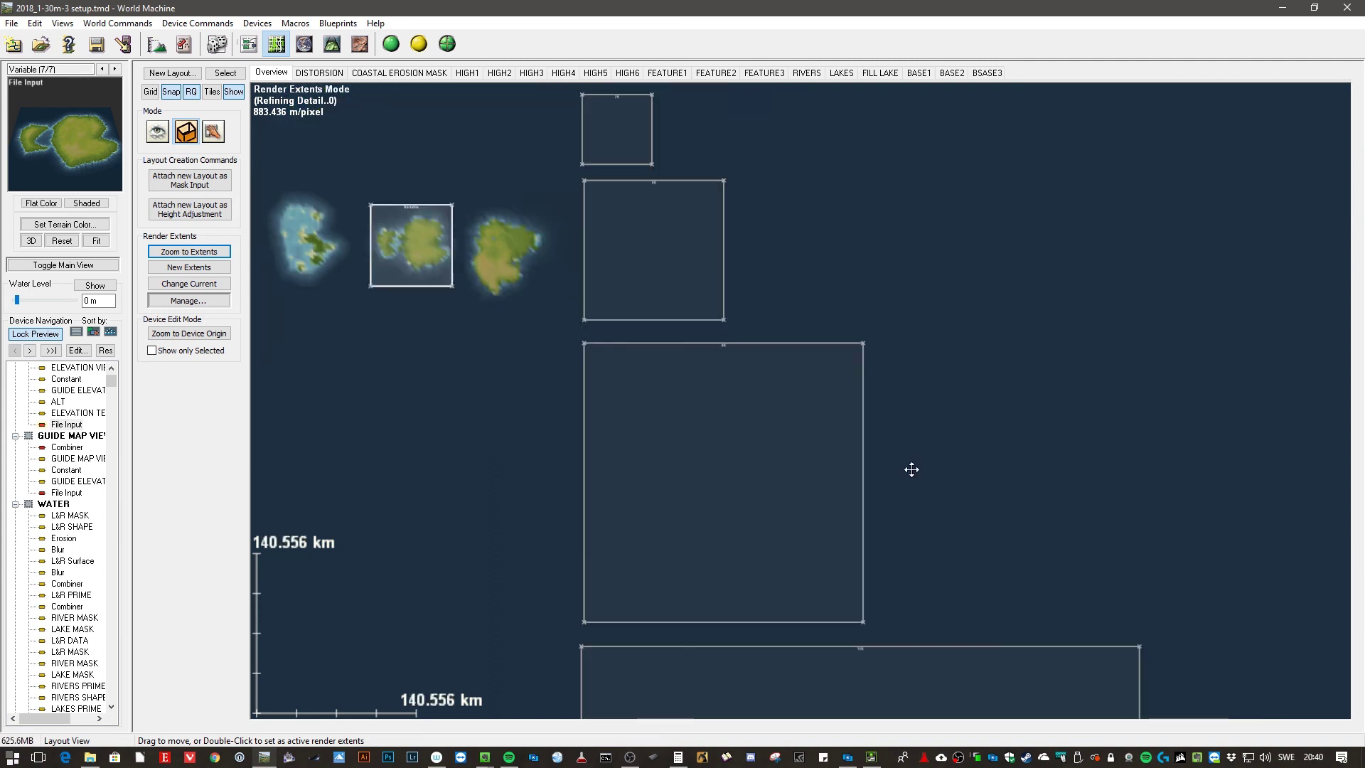
- Examine the smallest render extents, 1K and 2K, up close in the layout view
drag(797, 91, 817, 369)
scroll(646, 354, up, 2)
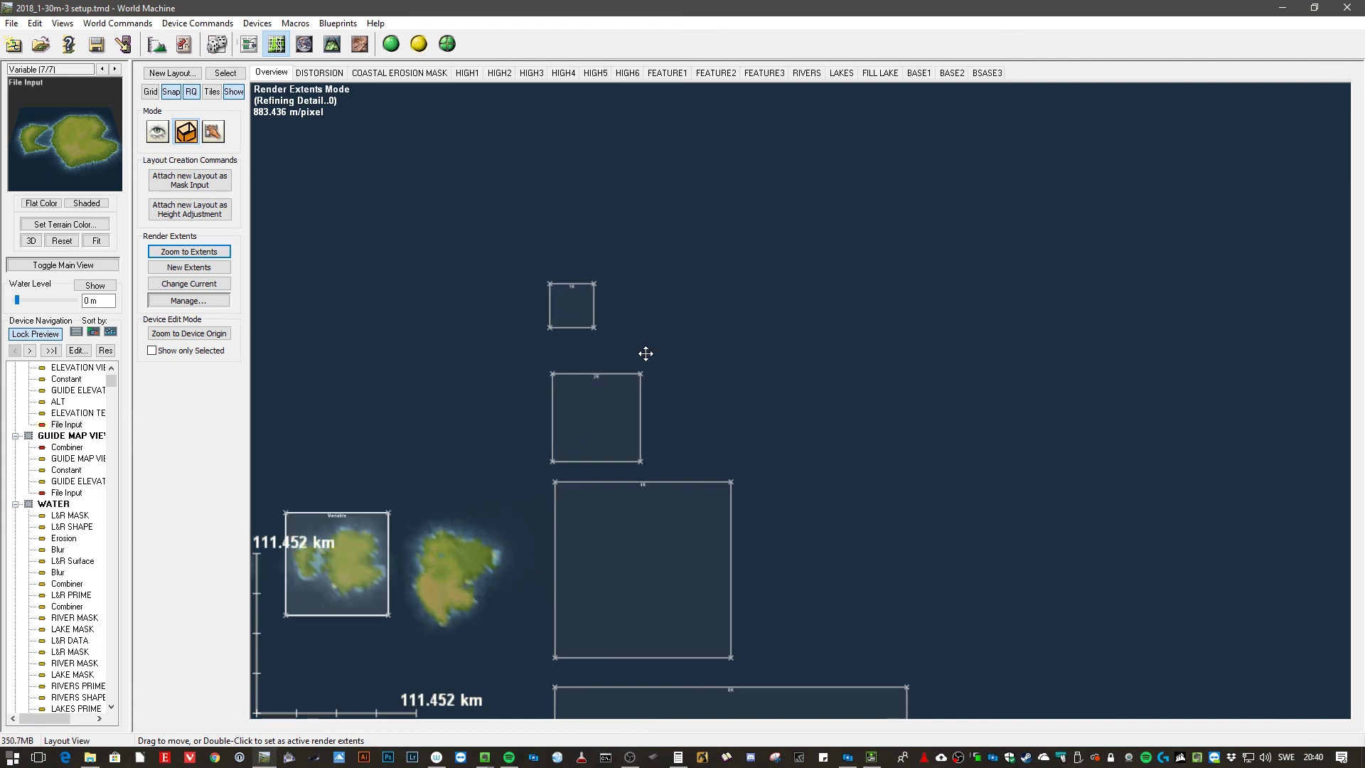
scroll(630, 334, up, 8)
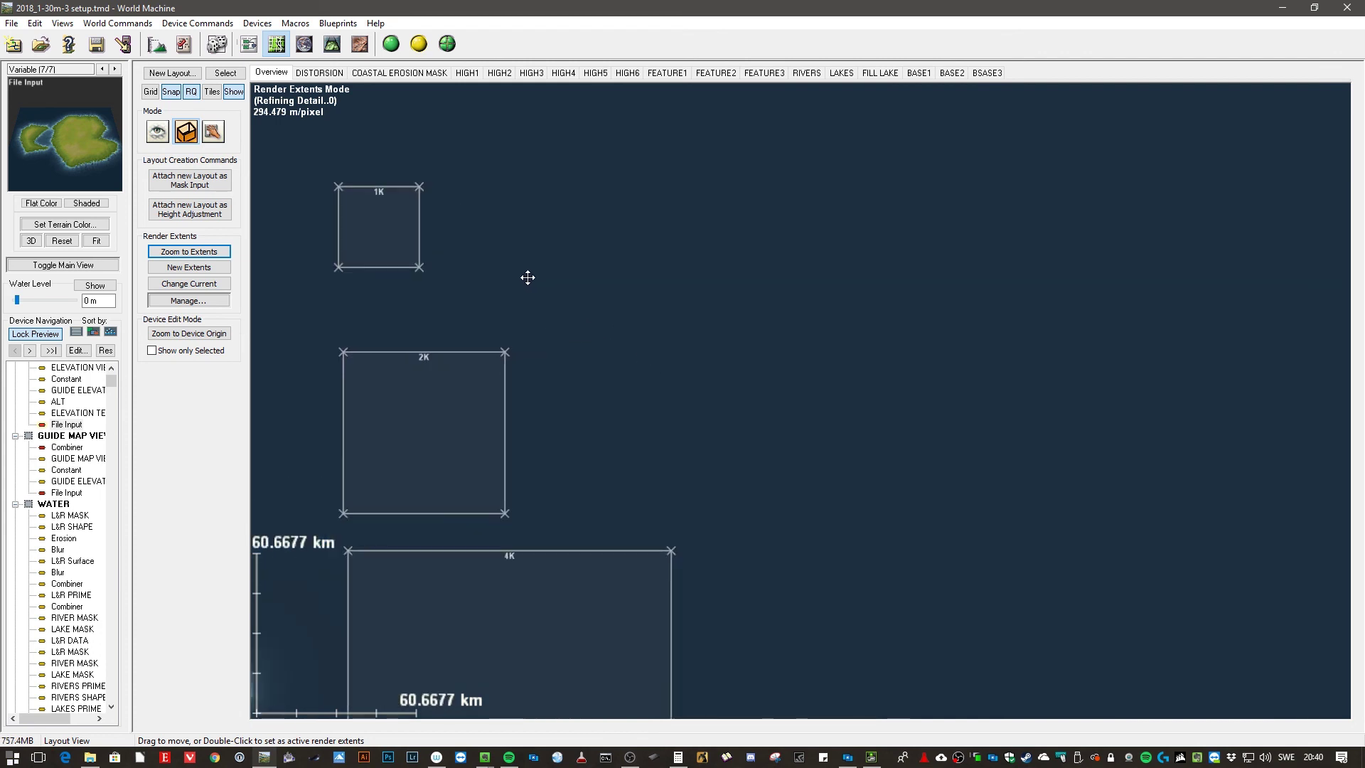
drag(651, 301, 747, 354)
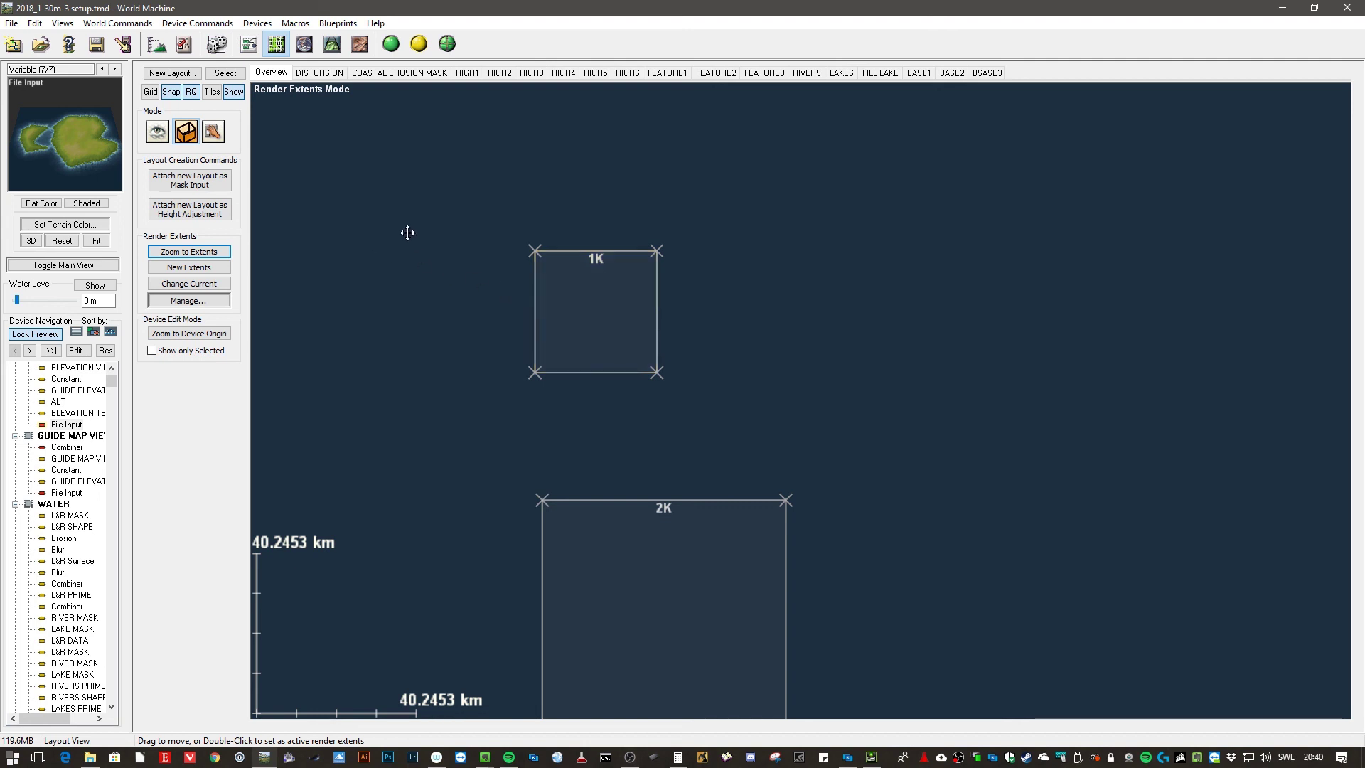
drag(415, 515, 394, 320)
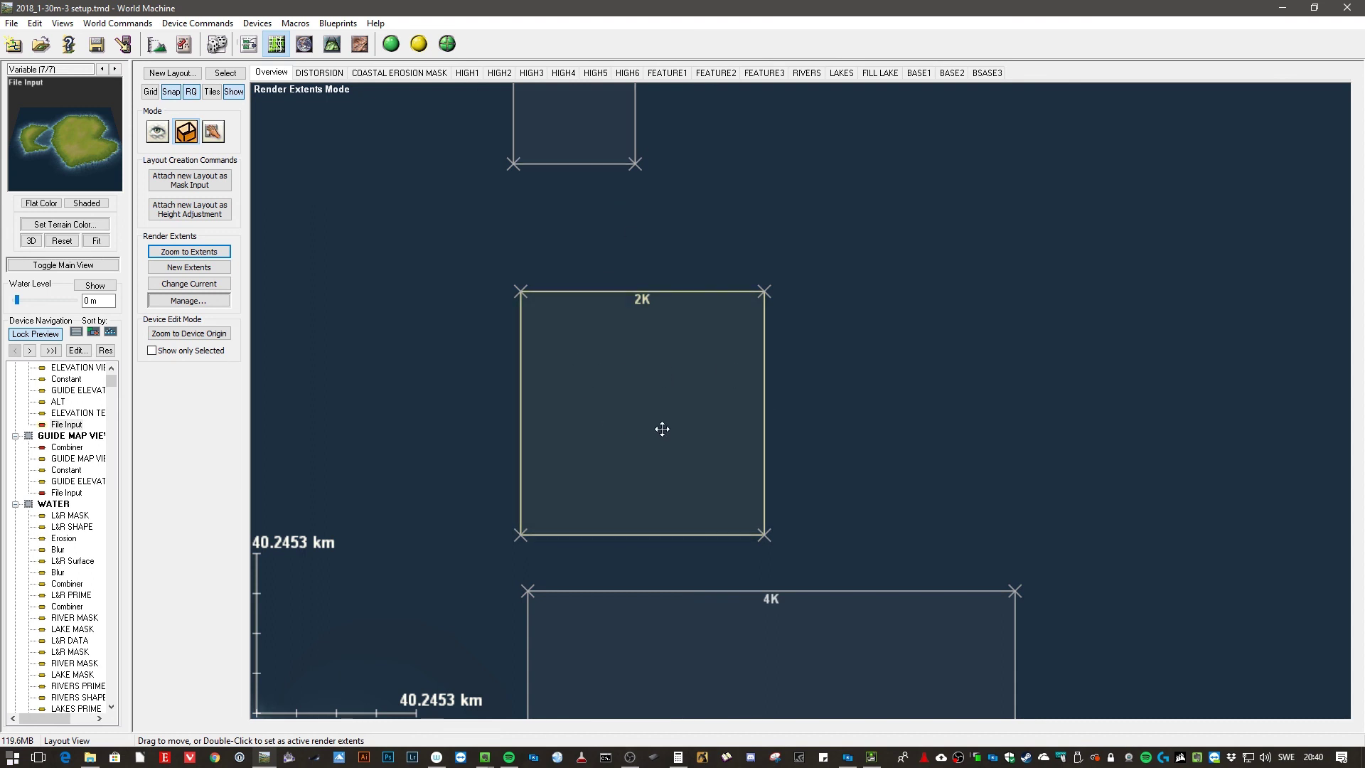
drag(472, 250, 536, 539)
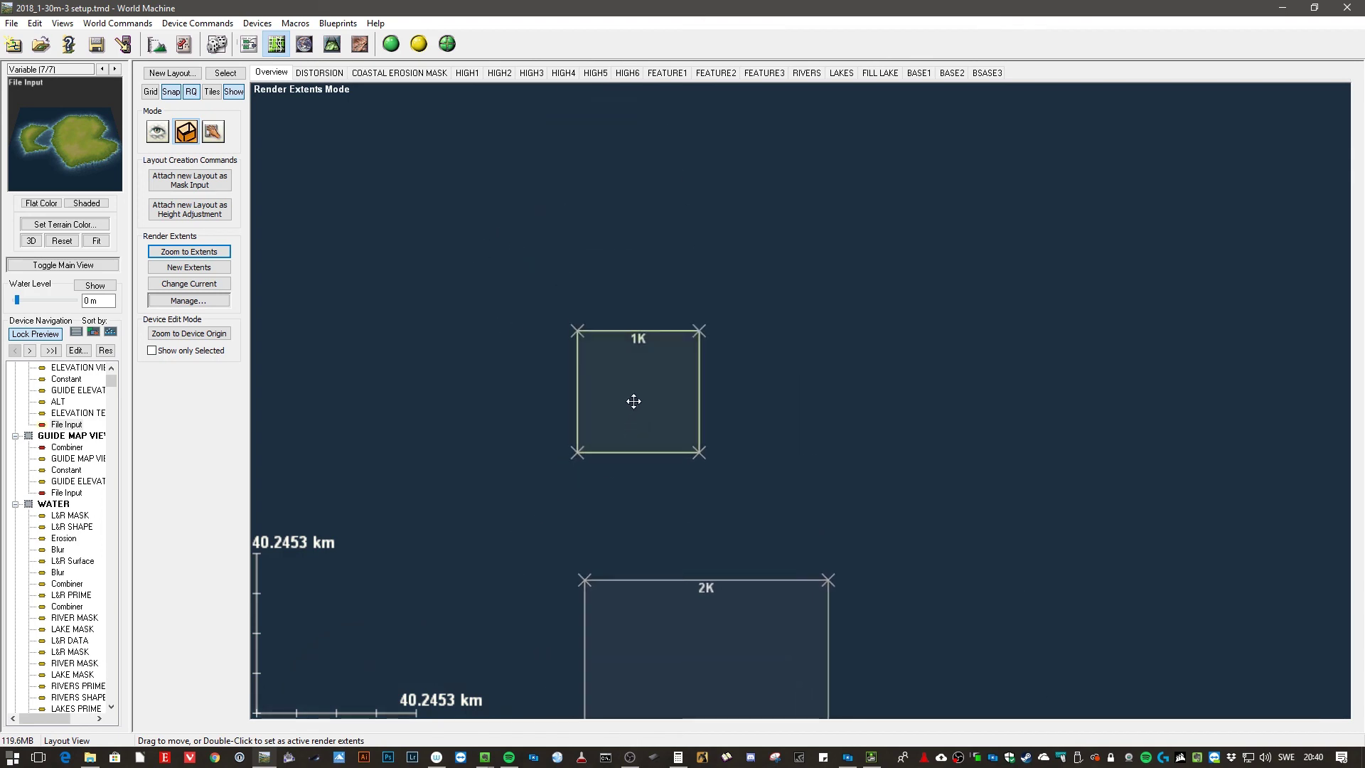
- Make 1K the current render extent in the project settings, review its dimensions and build resolution, and accept the settings
click(155, 46)
drag(580, 217, 427, 220)
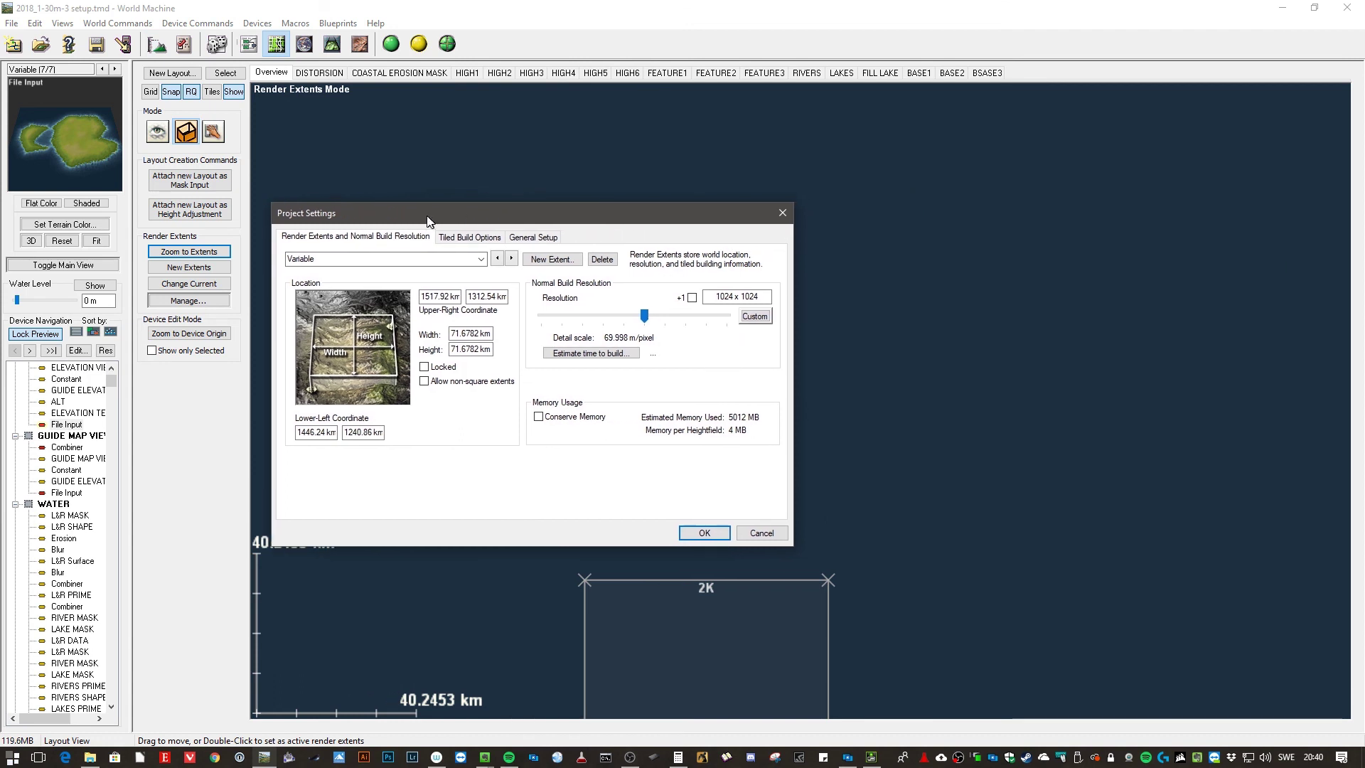
click(478, 259)
click(337, 311)
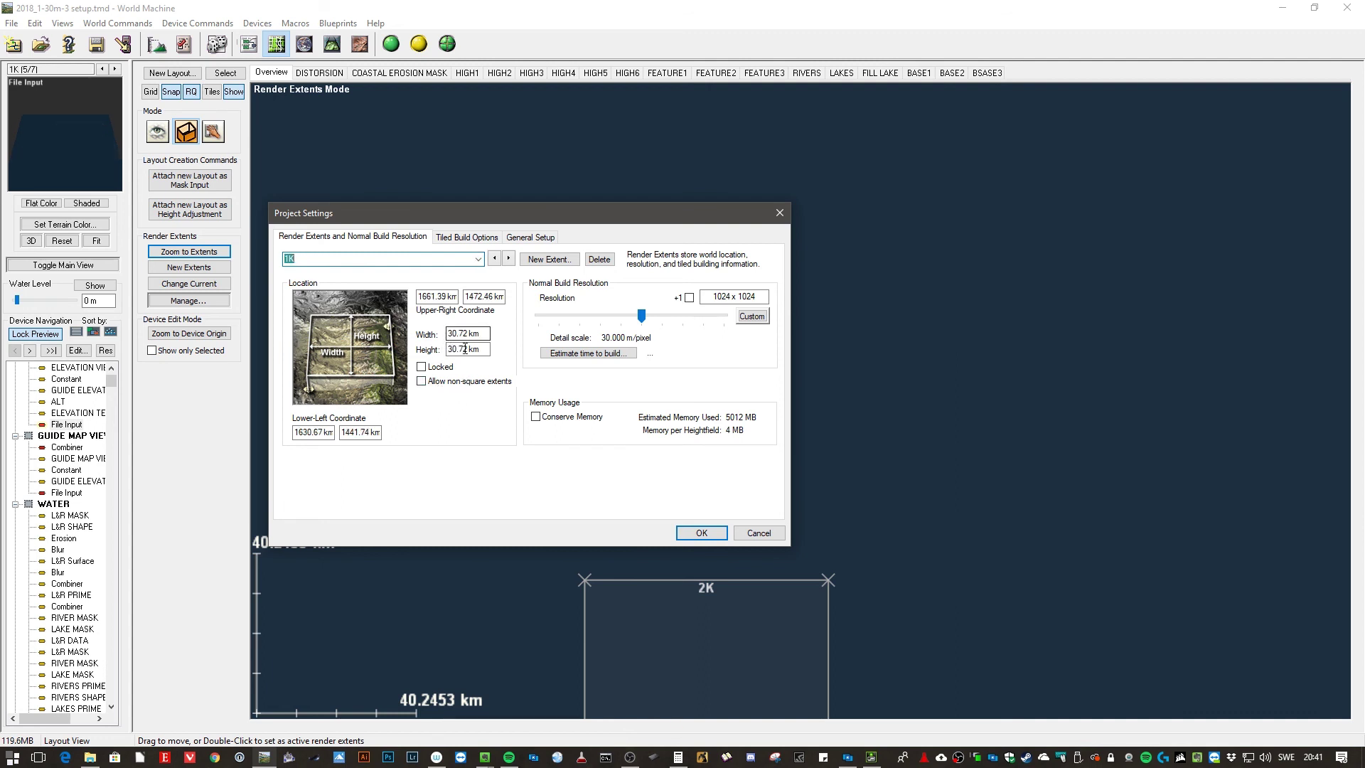
drag(493, 219, 516, 215)
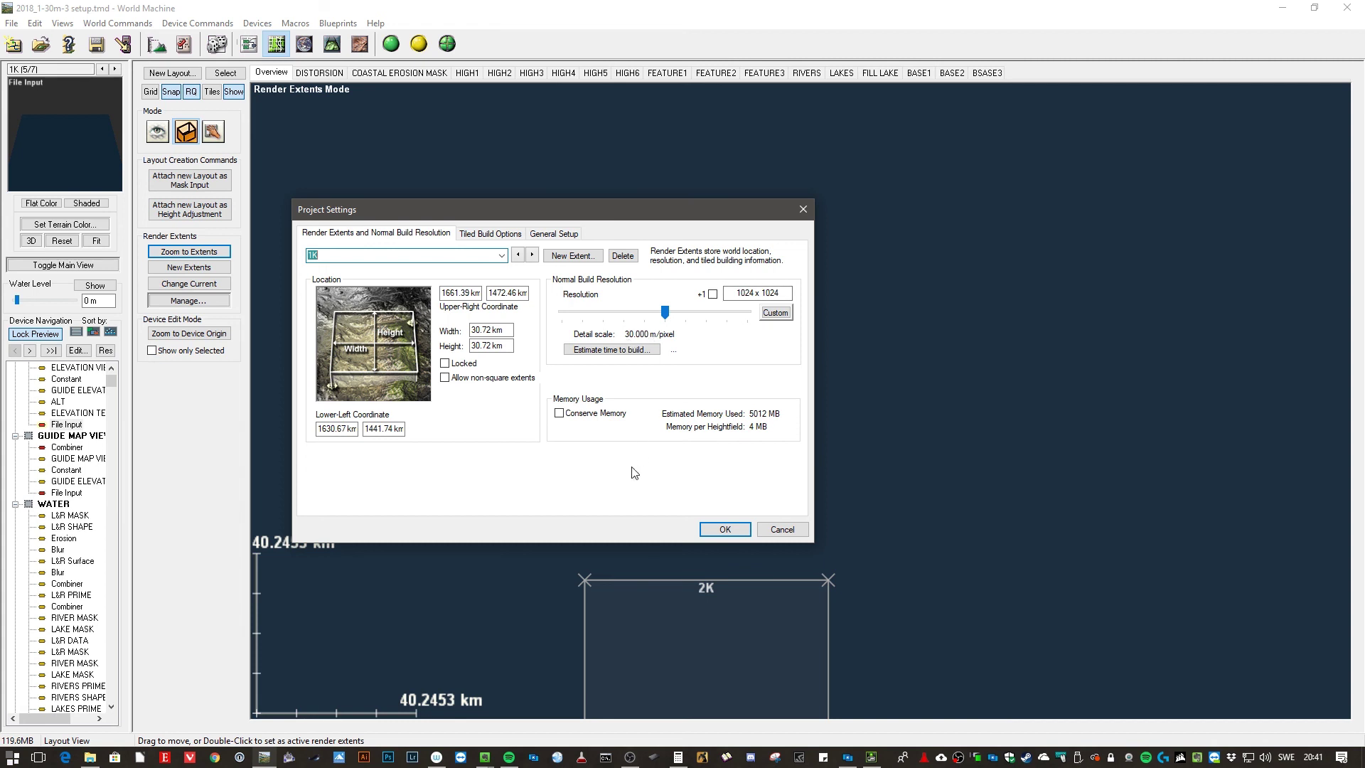
click(722, 531)
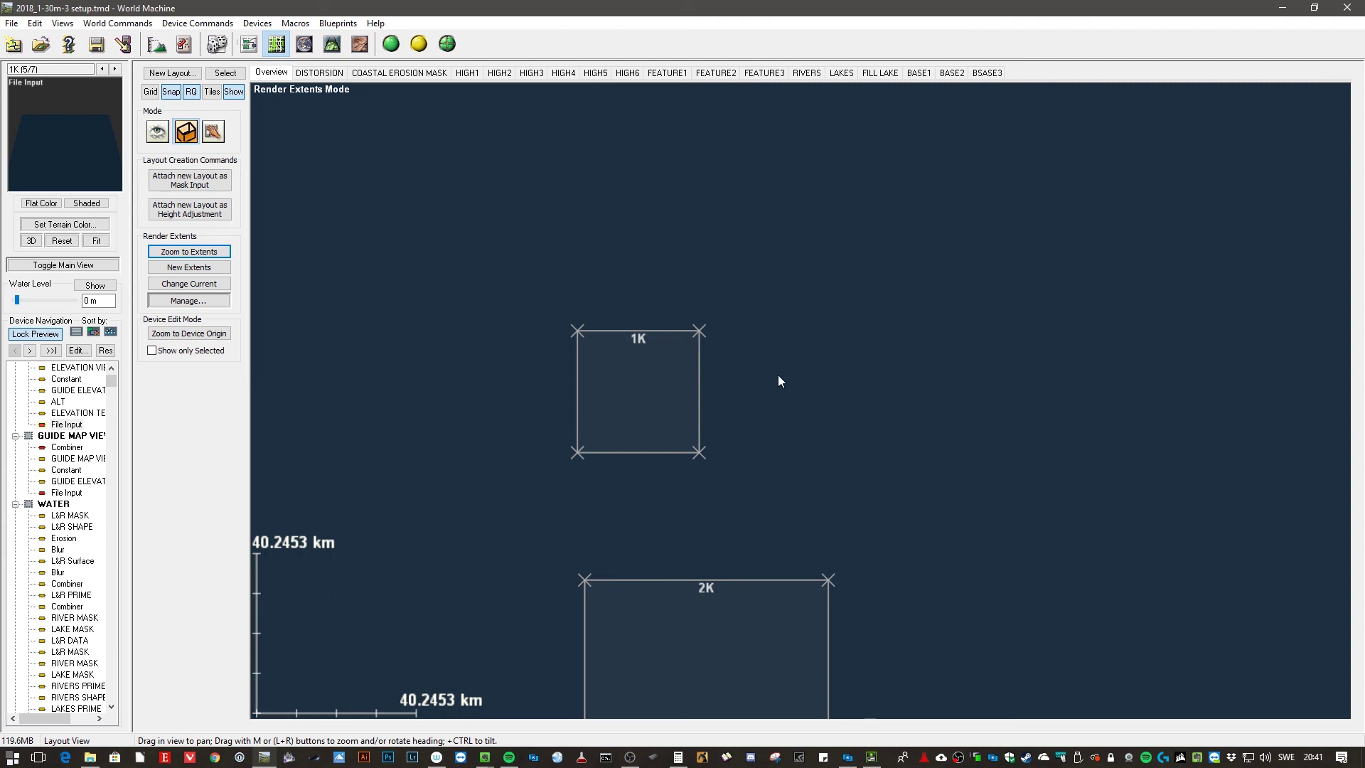
- Compare the 1K extent with the 2K, 4K, 8K and largest render extents in the layout view
scroll(778, 374, down, 3)
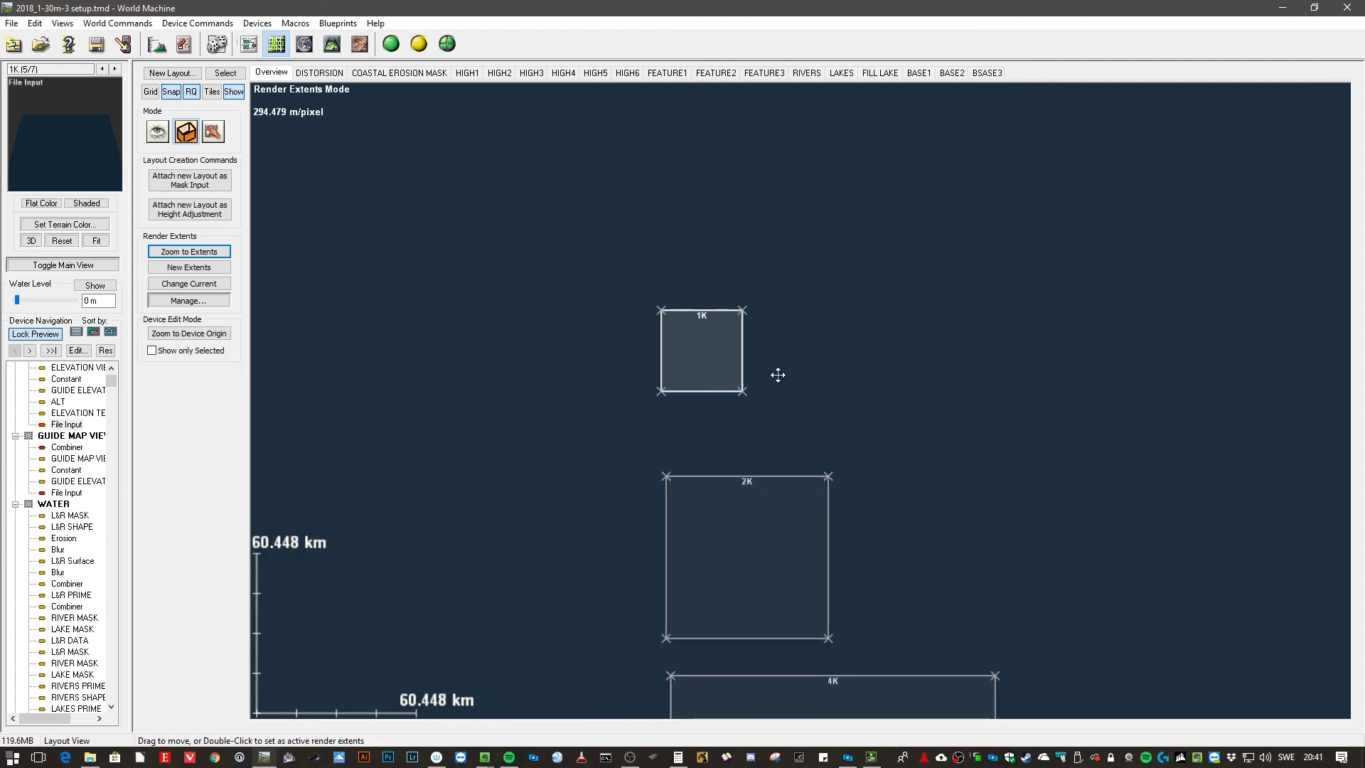
right_drag(896, 472, 843, 283)
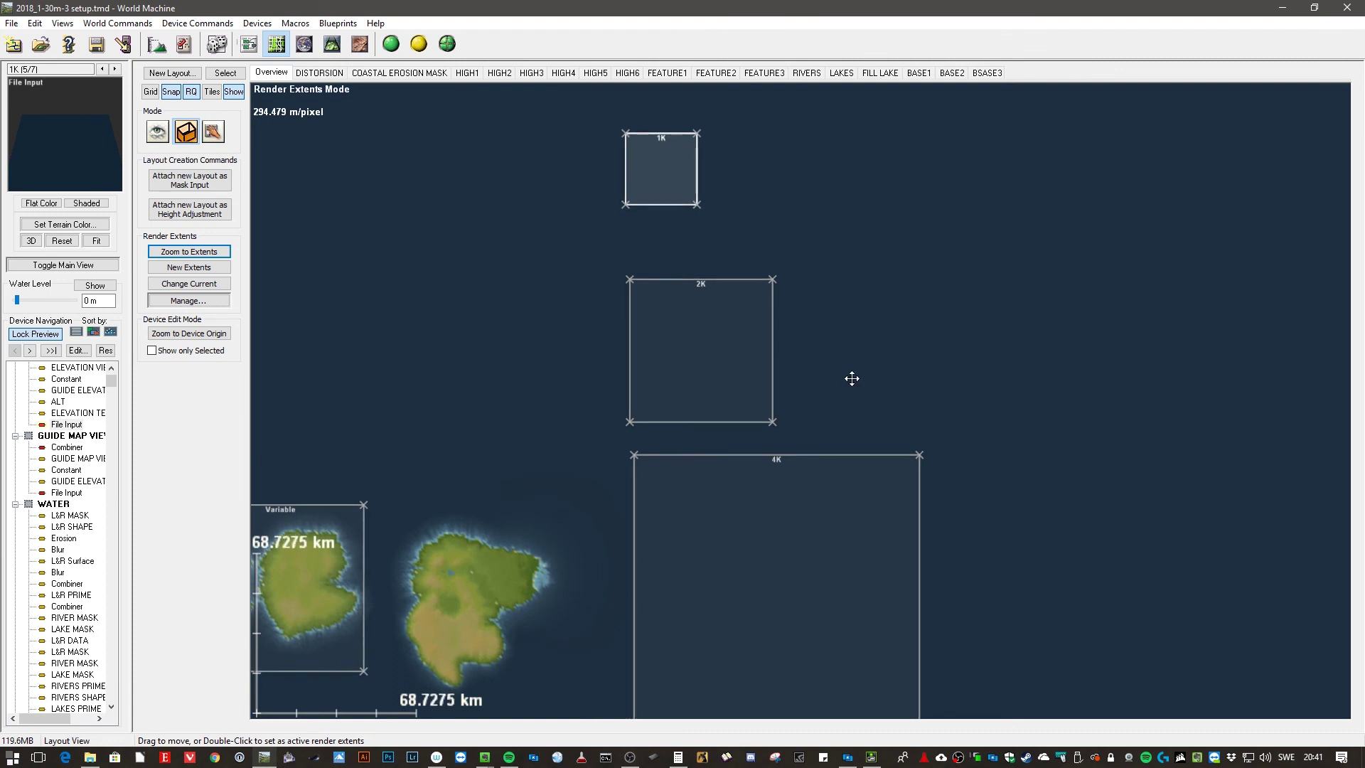
right_drag(852, 379, 796, 223)
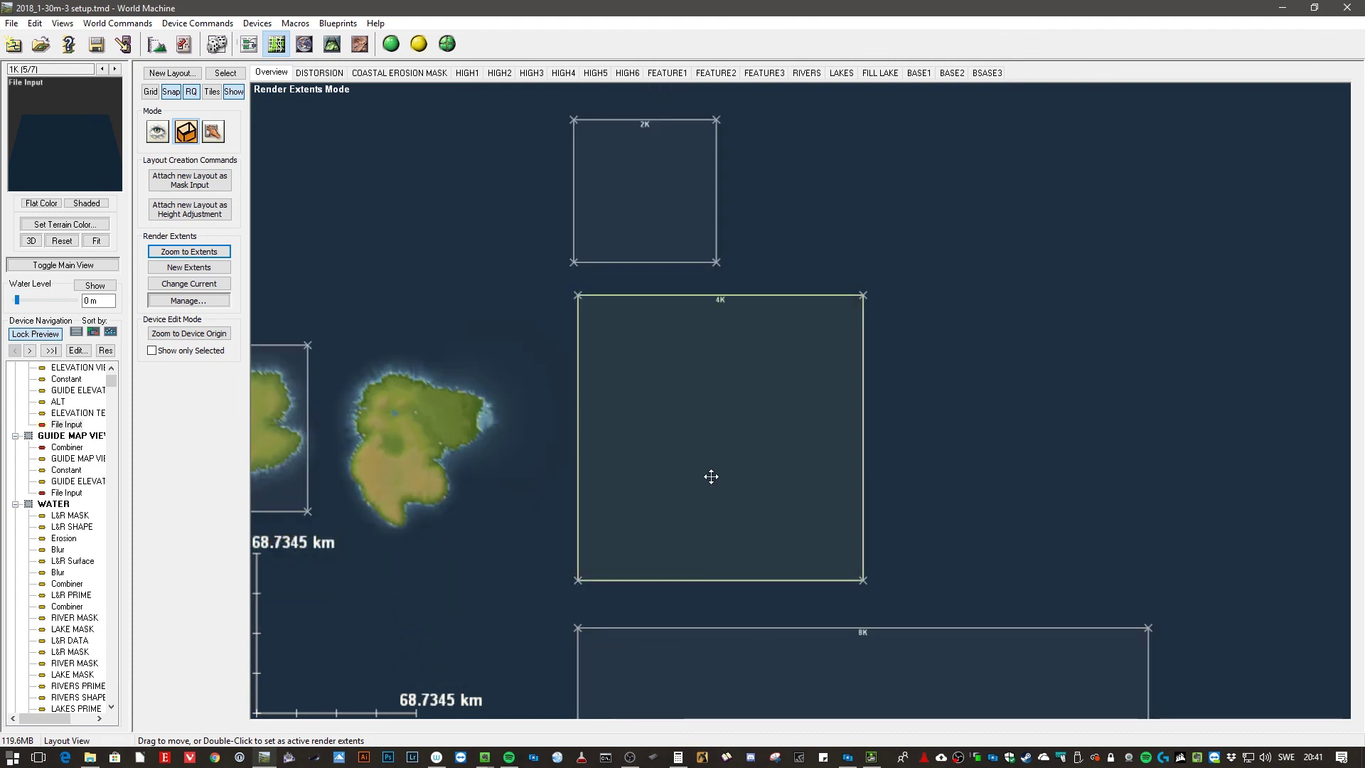
right_drag(927, 497, 841, 182)
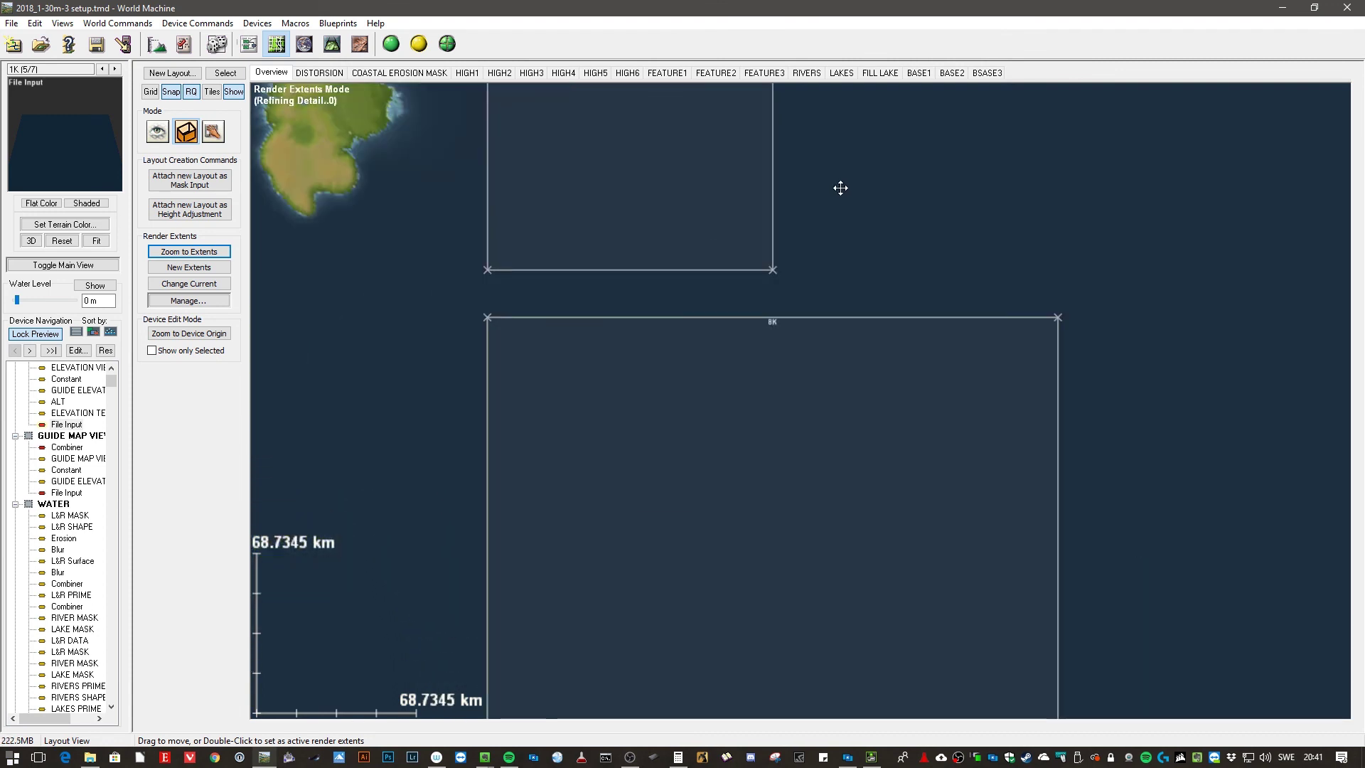
scroll(809, 437, down, 2)
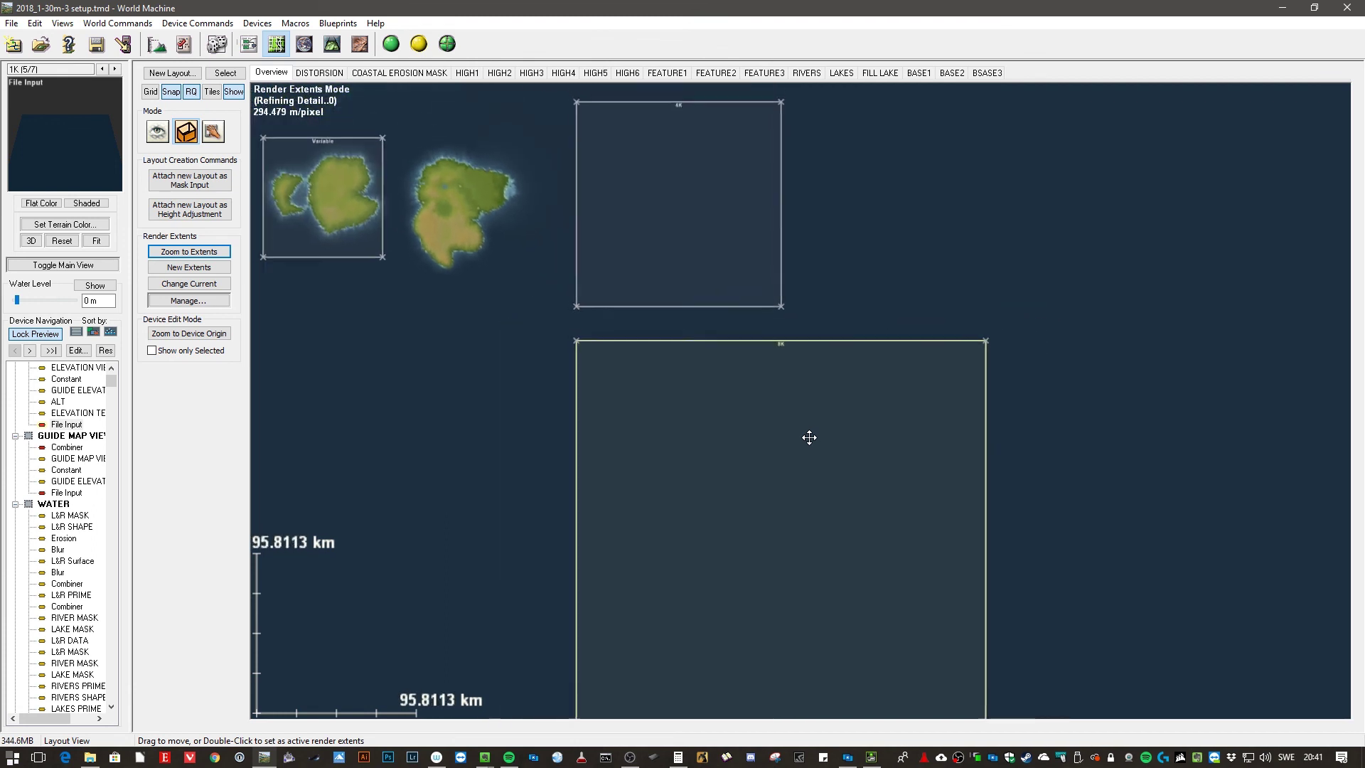
right_drag(906, 162, 915, 406)
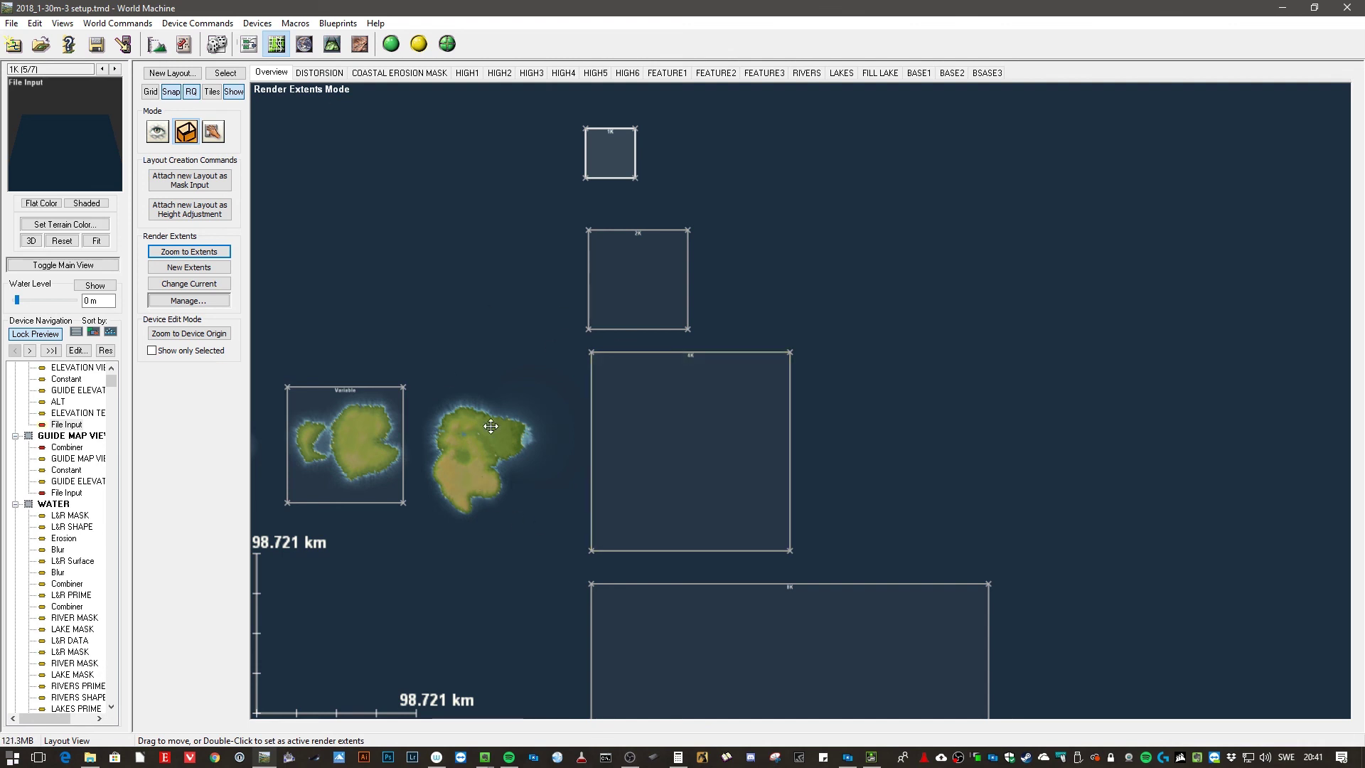
drag(860, 519, 806, 183)
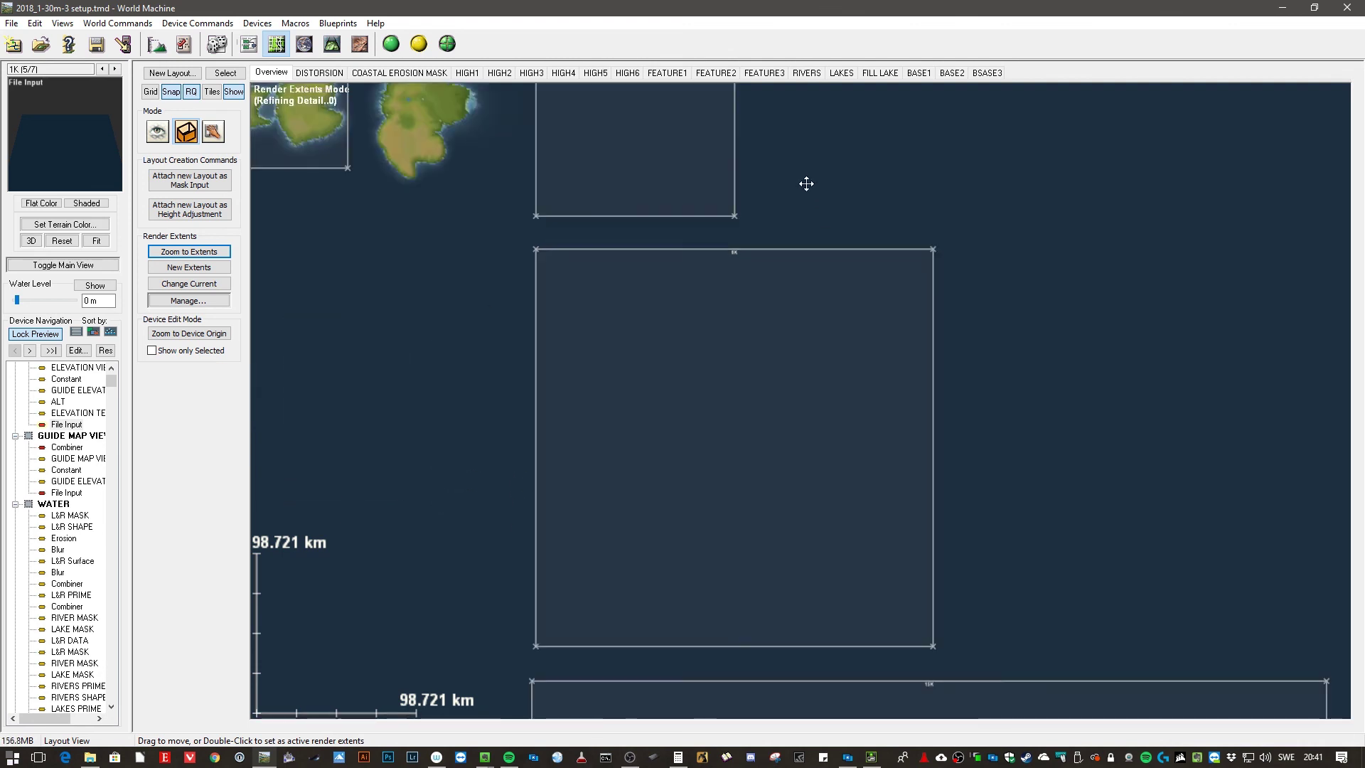
drag(1029, 637, 867, 324)
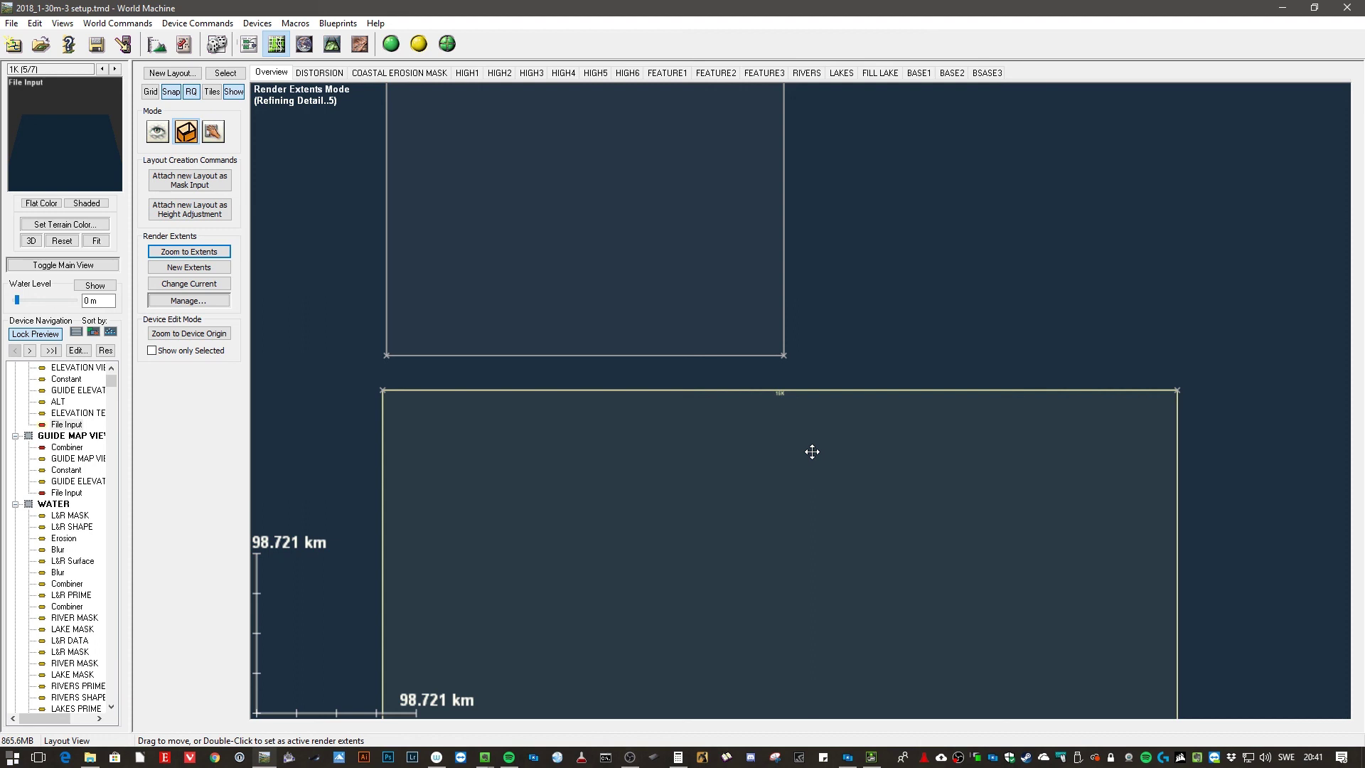
- Review the render extents in the layout view and examine the Variable extent around the twin islands up close
middle_drag(942, 357, 1020, 534)
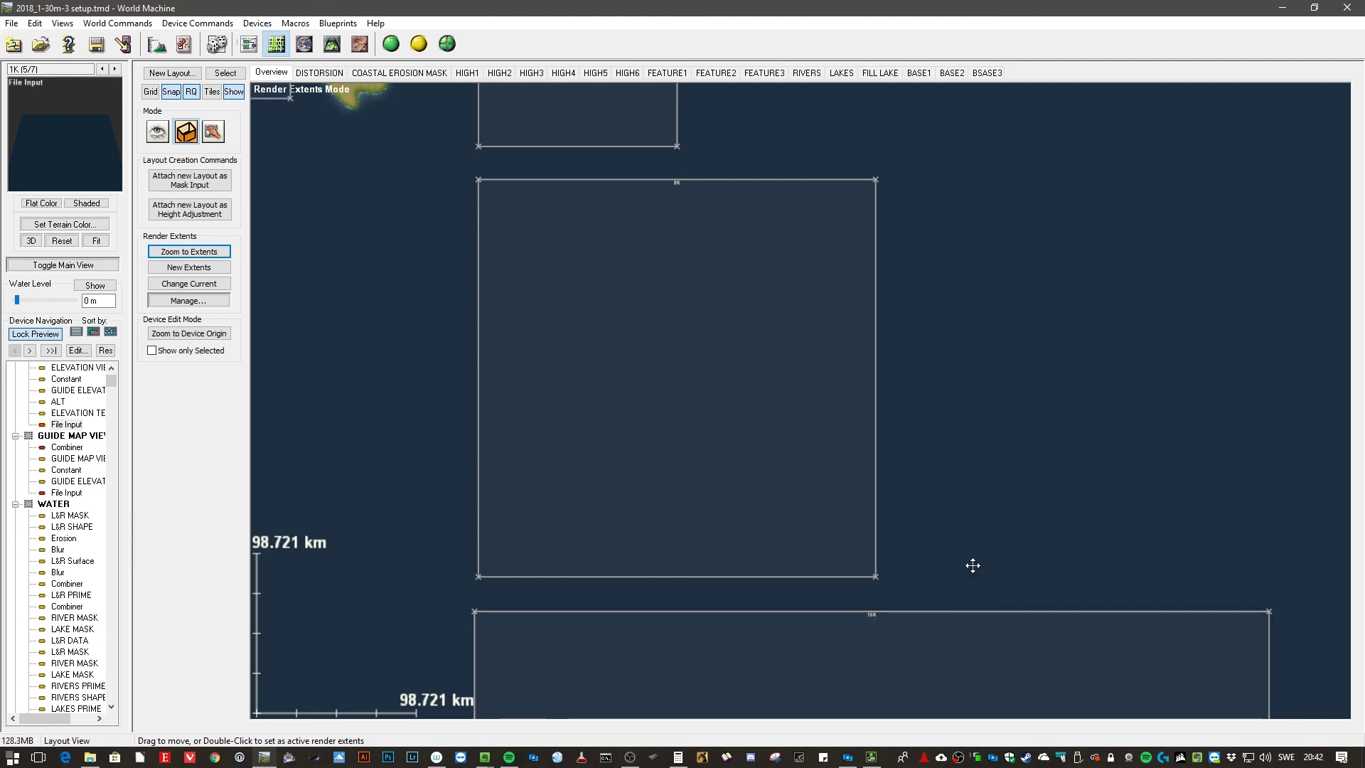
scroll(989, 365, down, 2)
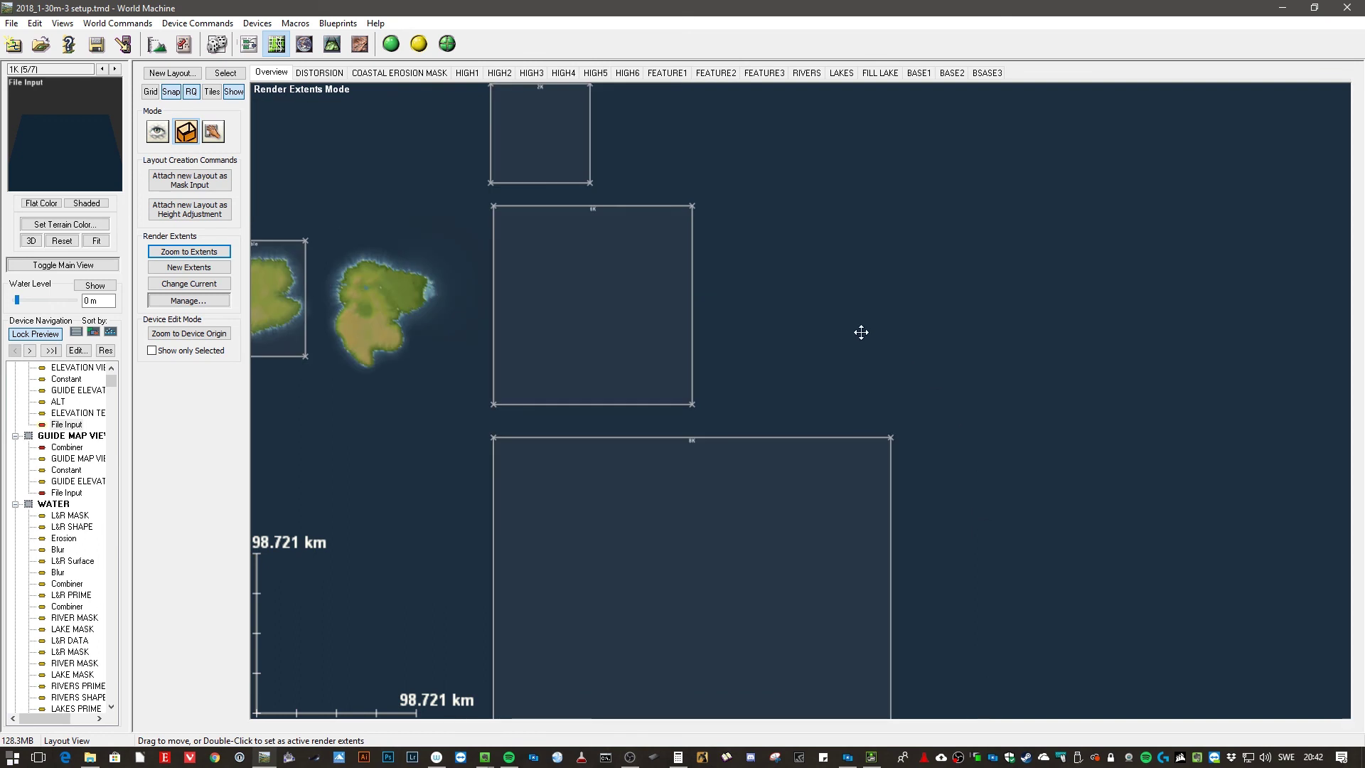
drag(807, 317, 953, 428)
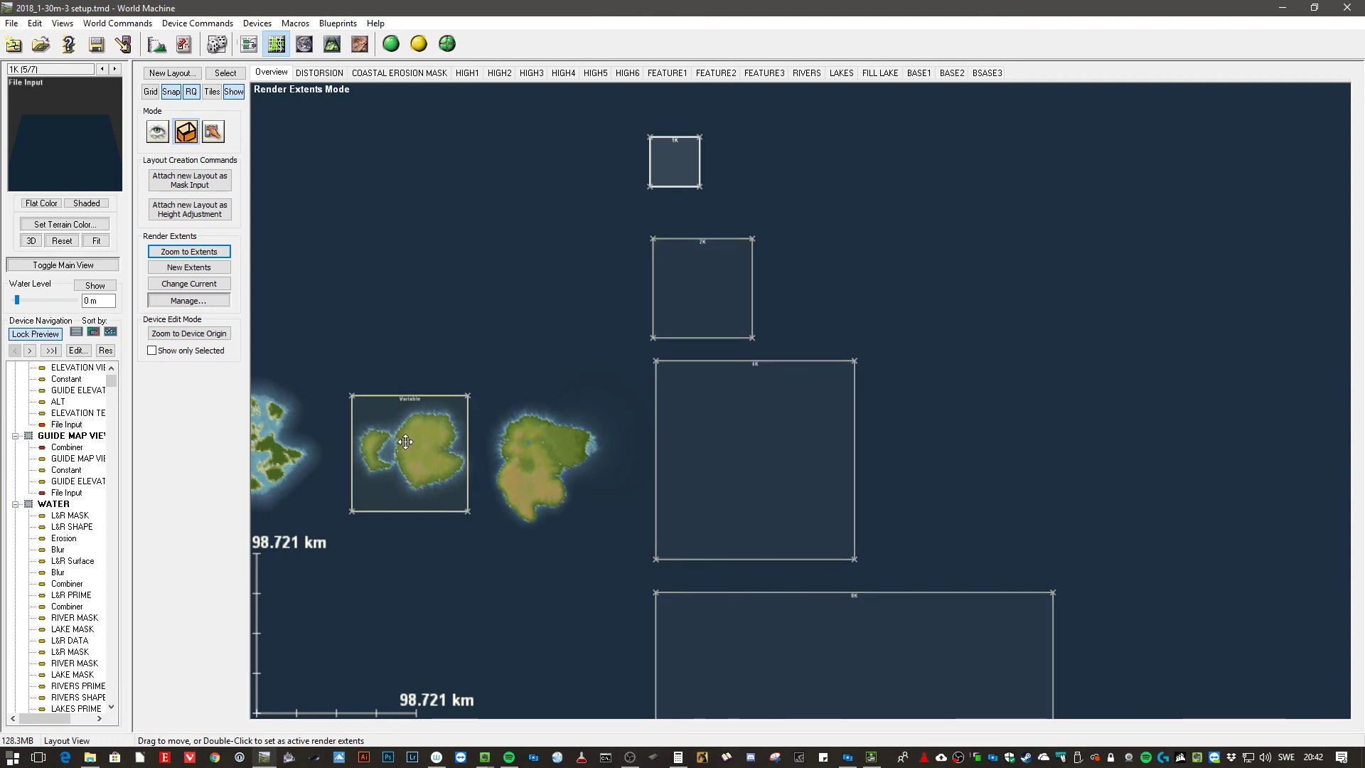
drag(515, 536, 858, 494)
scroll(707, 506, up, 1)
scroll(706, 506, up, 3)
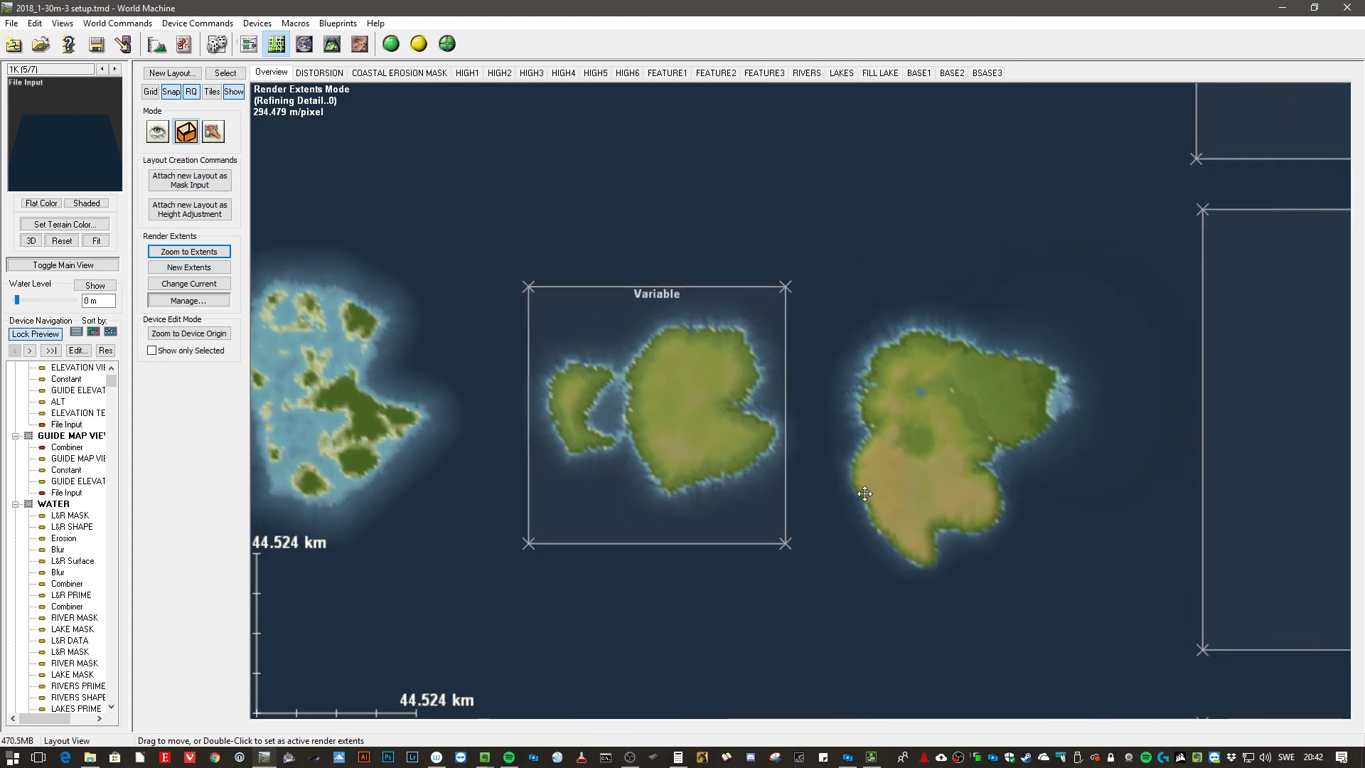
scroll(857, 493, down, 1)
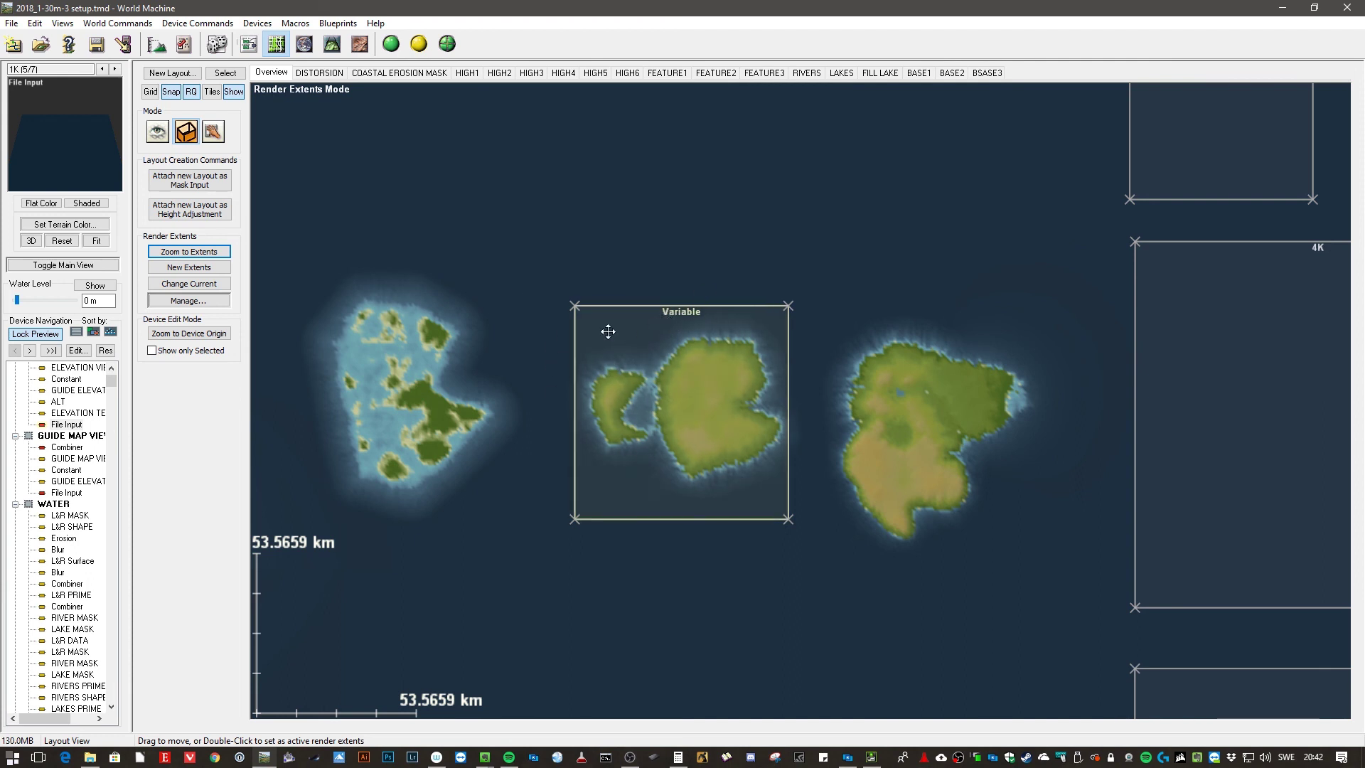
- Make Variable the current render extent in the project settings and accept the settings
click(166, 48)
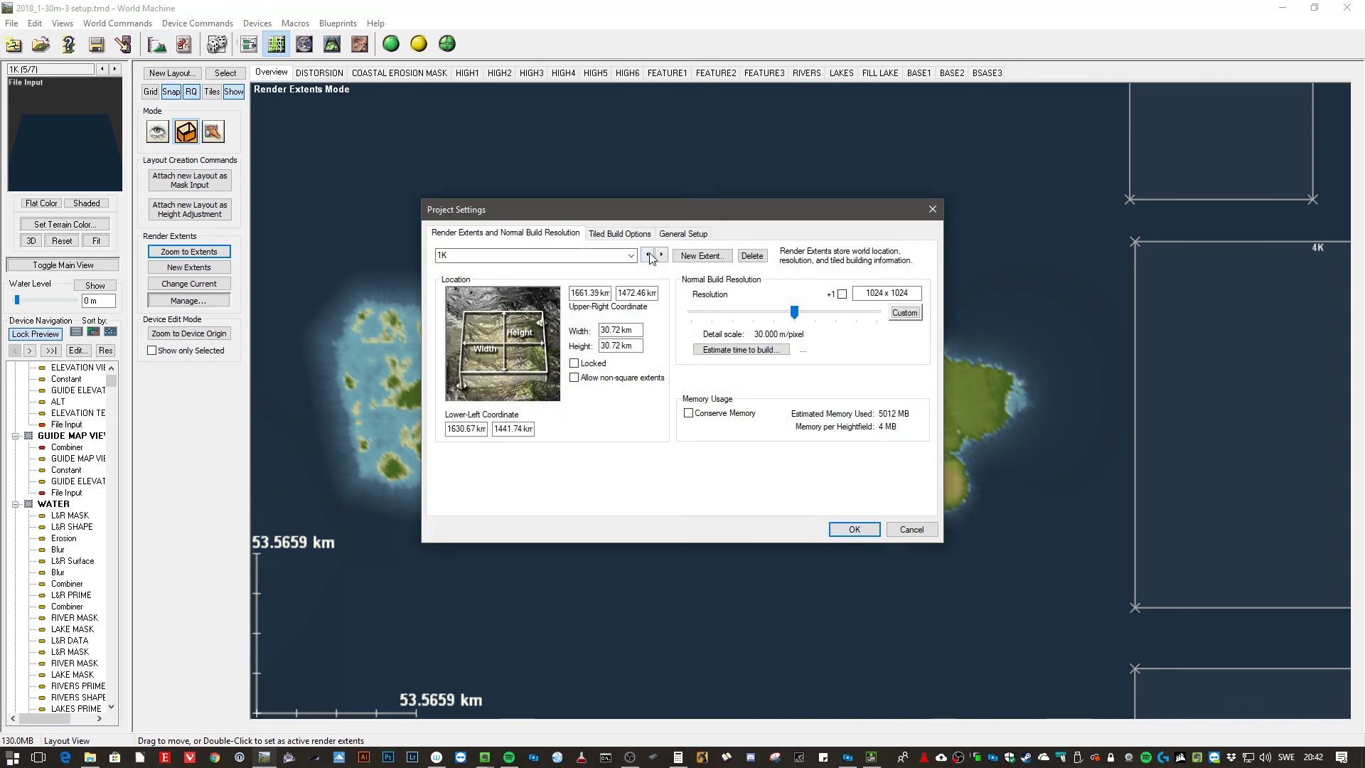
click(628, 256)
click(475, 321)
key(Down)
key(Down)
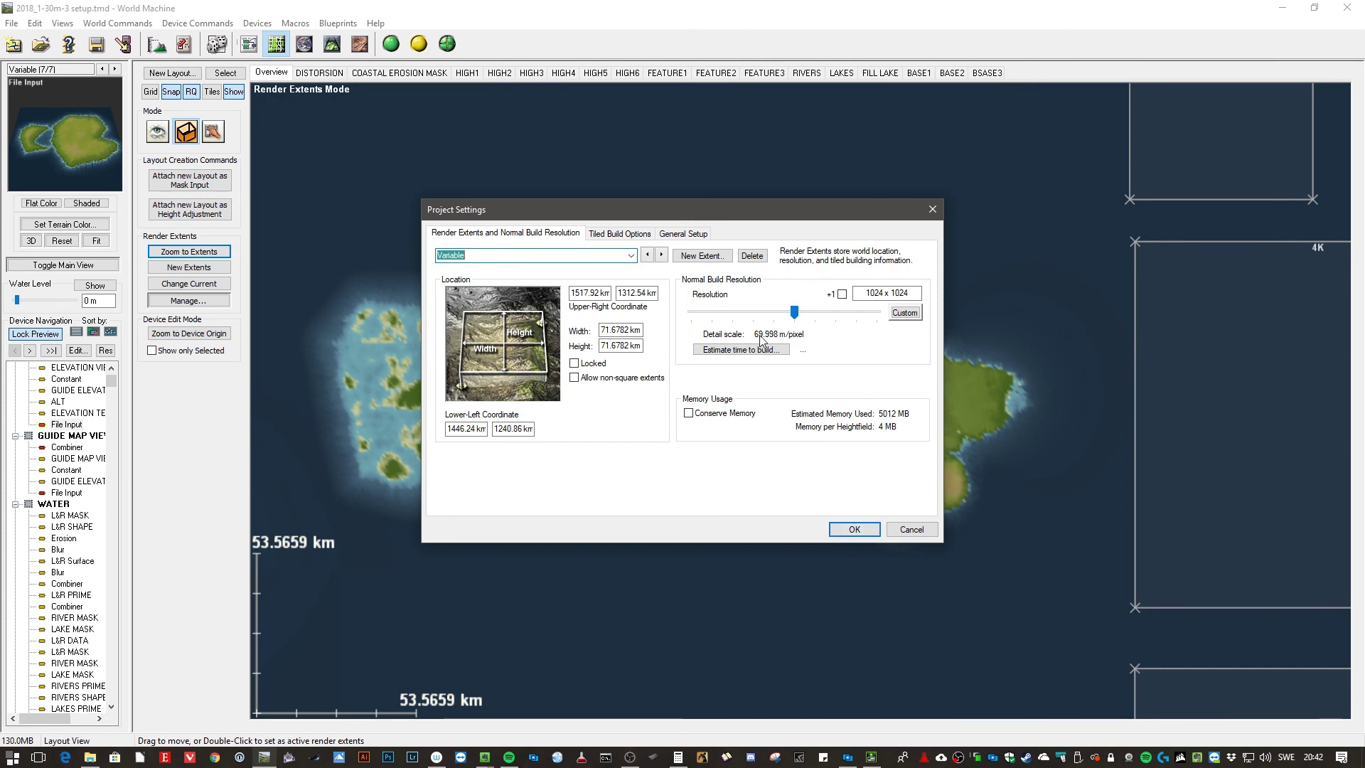
click(846, 533)
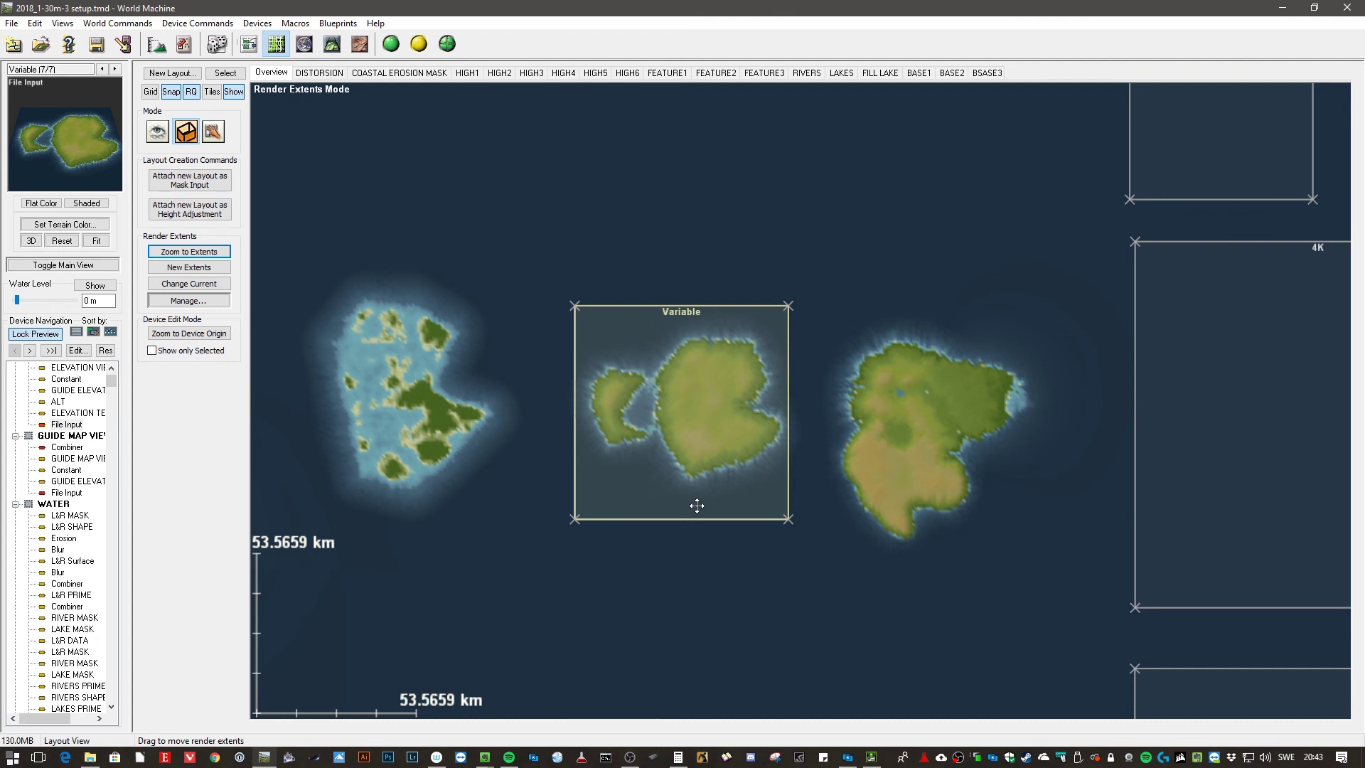
- Enlarge the Variable render extent to about 106 km square and move it around the shallow-water archipelago west of the twin islands
drag(690, 448, 555, 461)
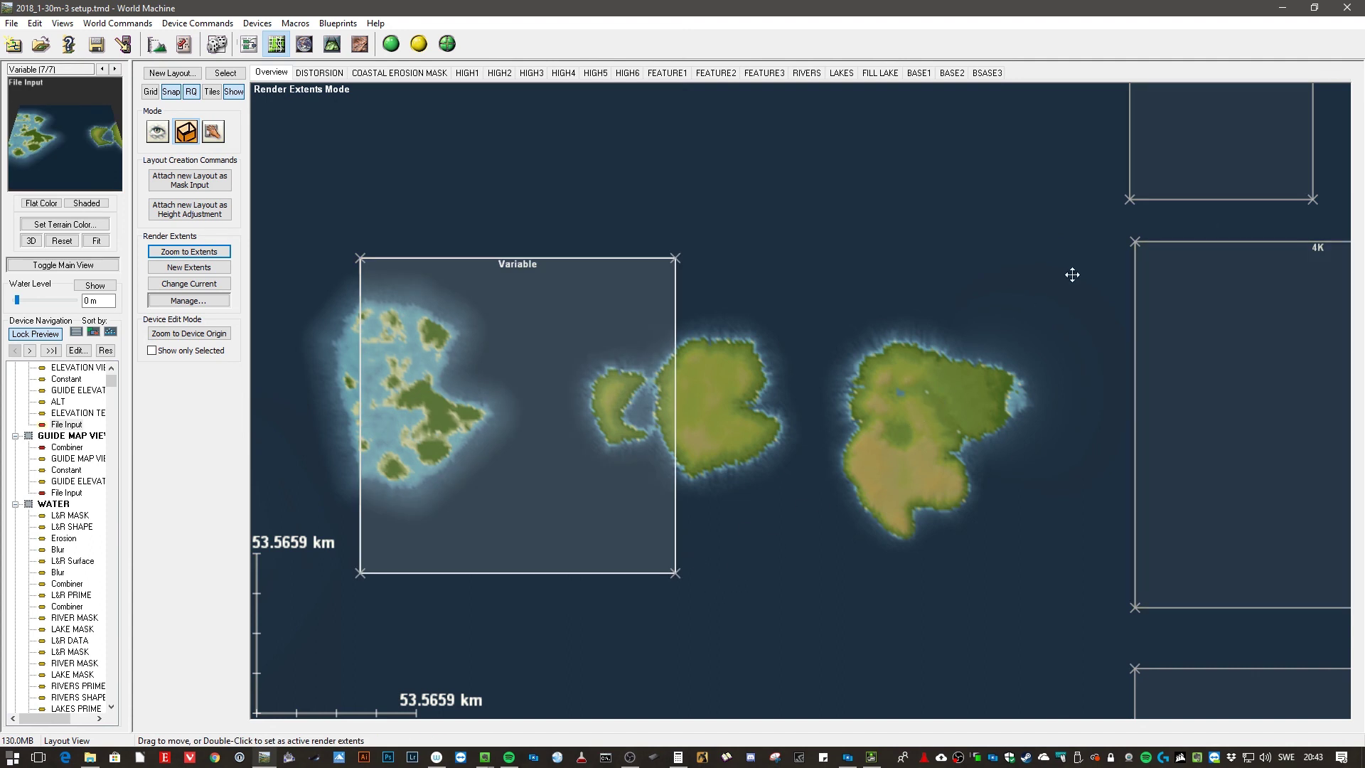
drag(1009, 254, 727, 397)
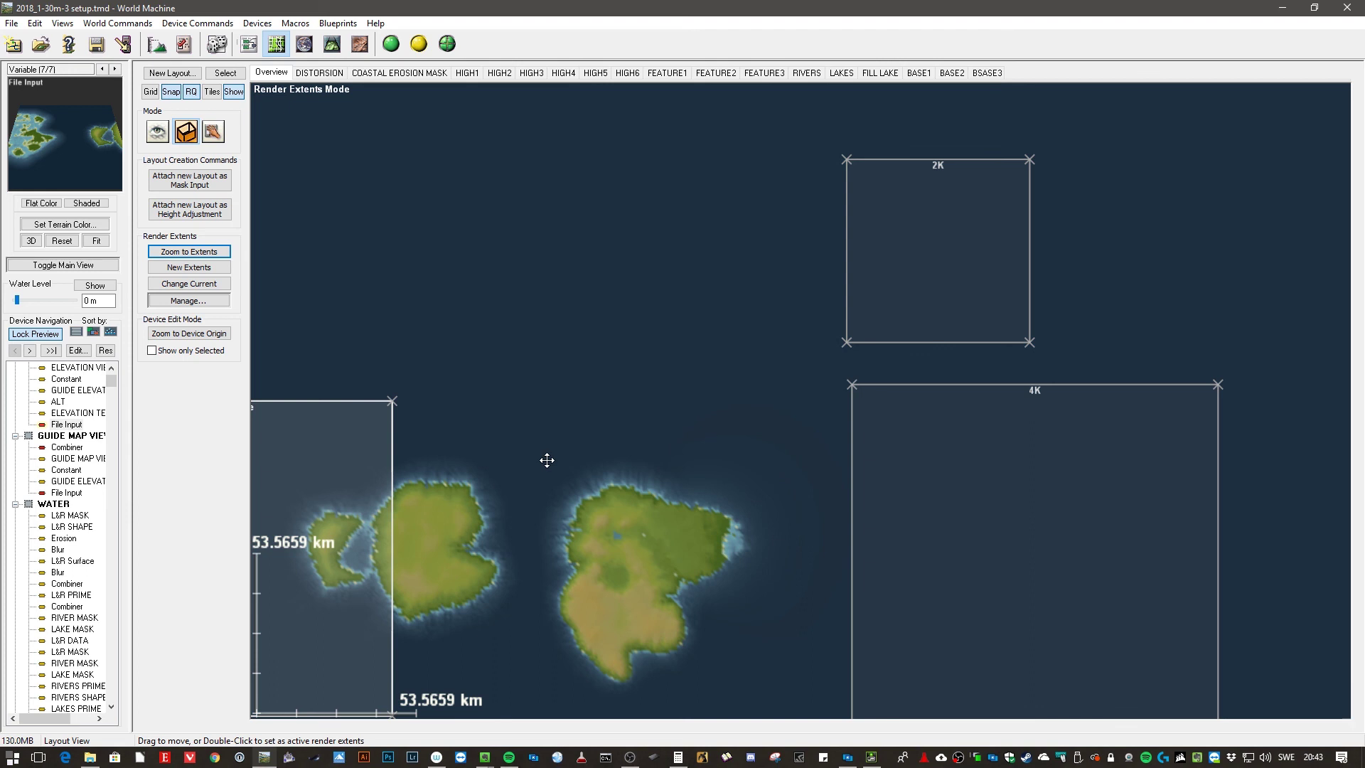
drag(577, 472, 793, 338)
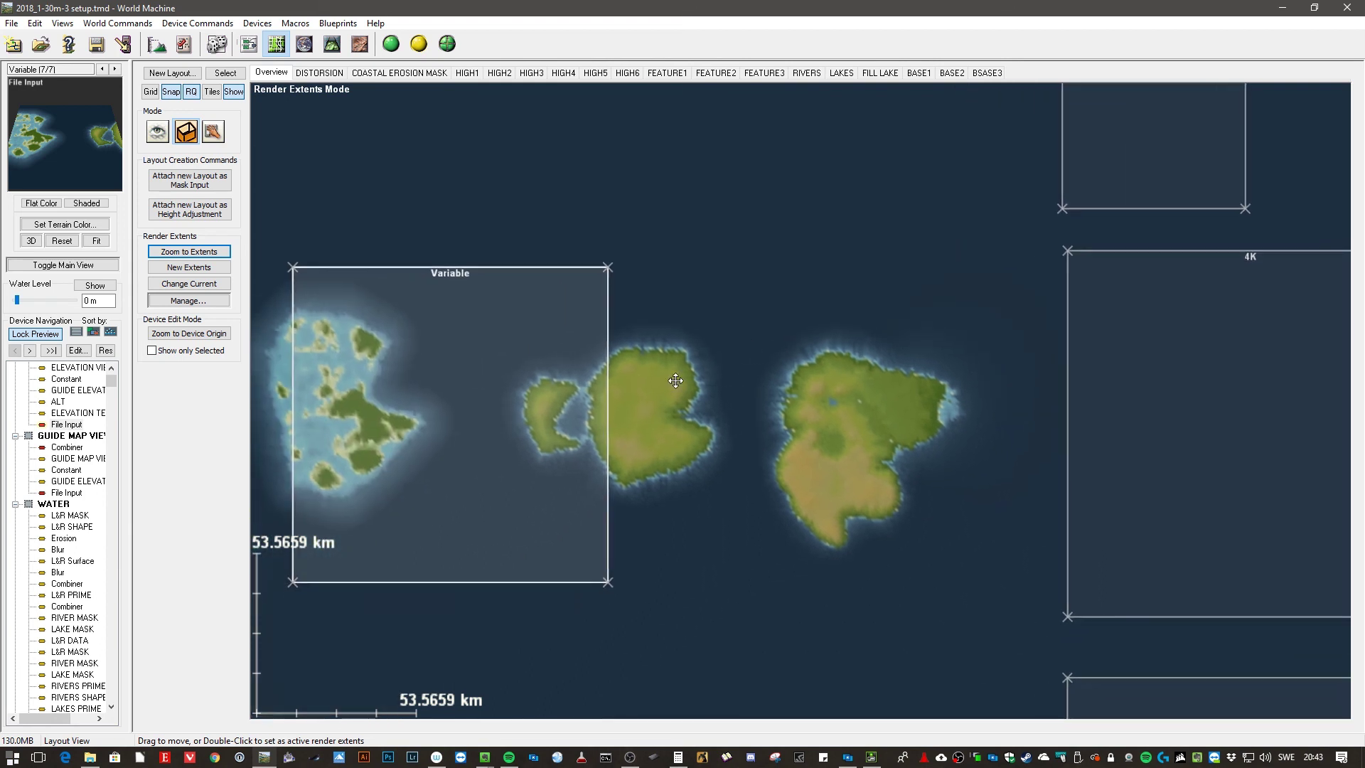
drag(675, 380, 767, 358)
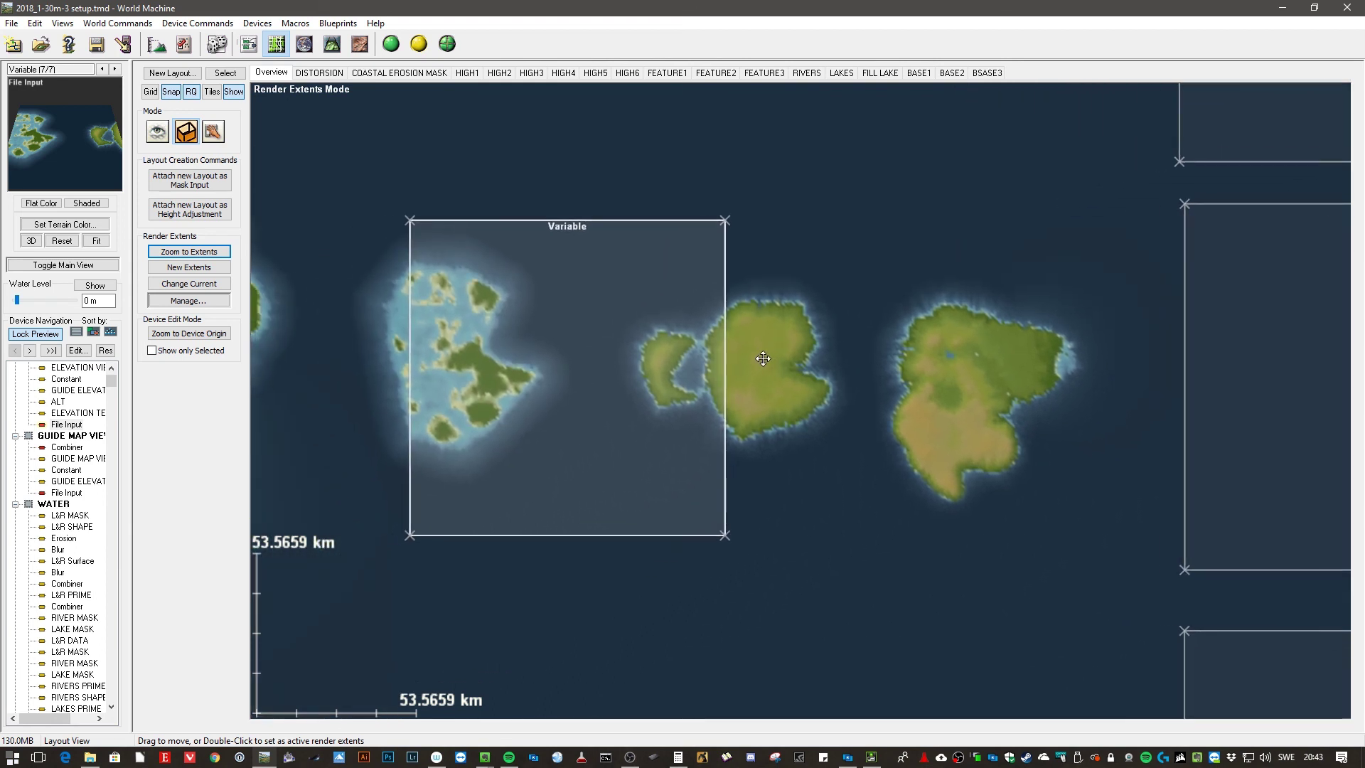
drag(762, 377, 818, 358)
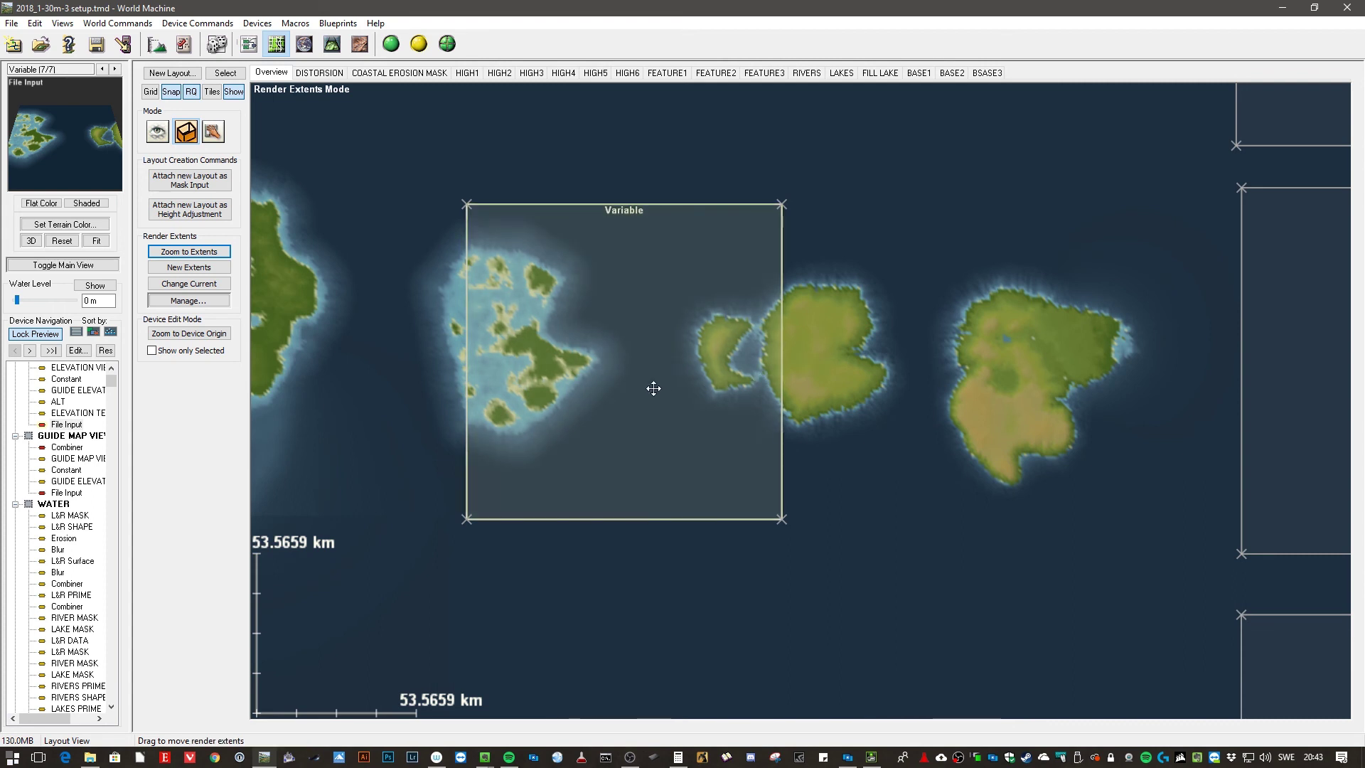
drag(652, 387, 553, 374)
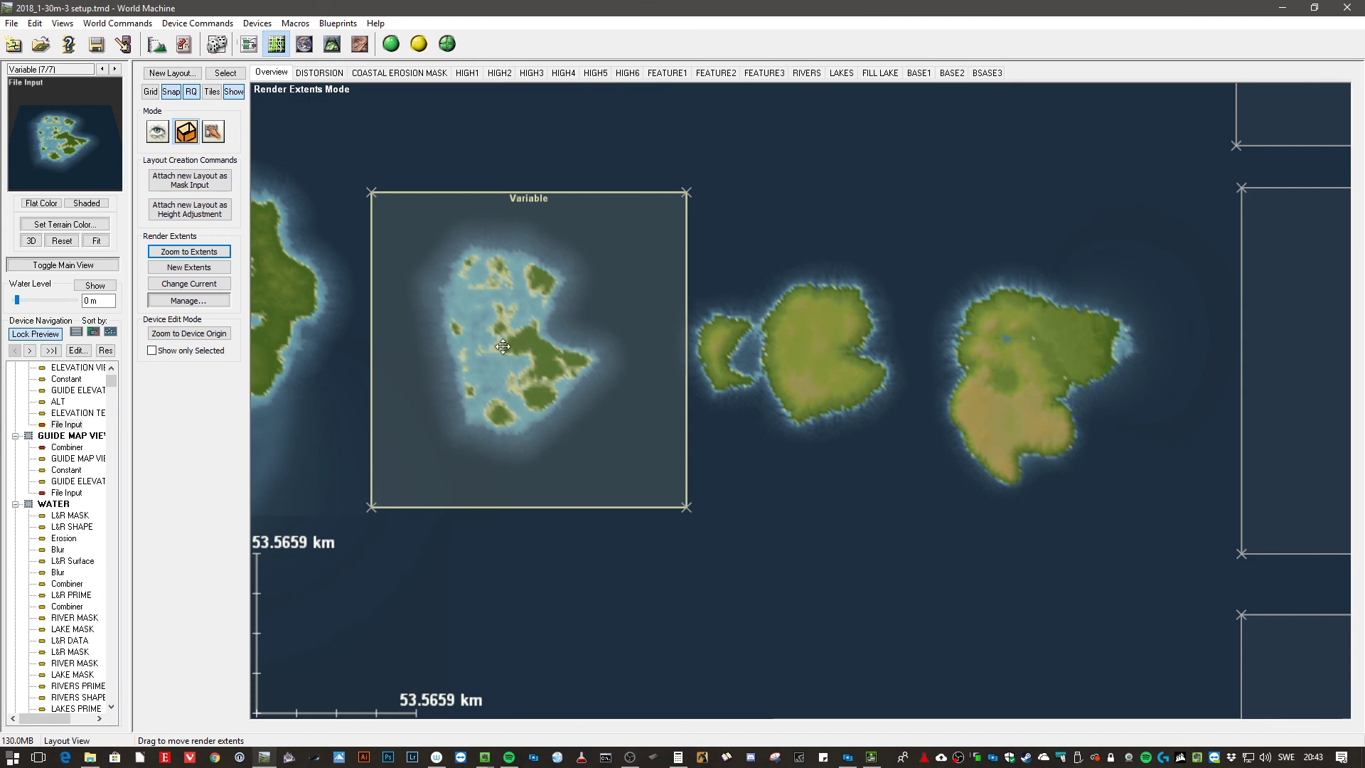
middle_drag(429, 330, 460, 329)
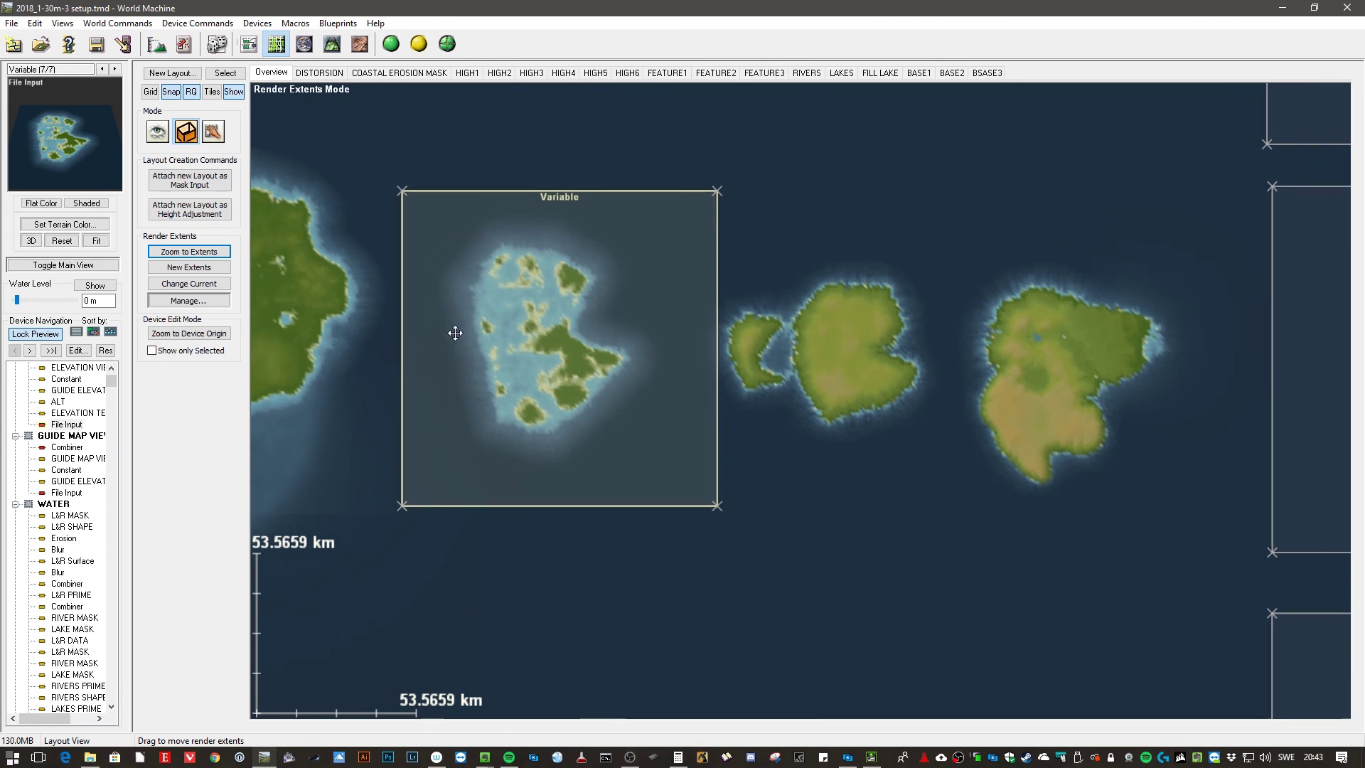
- Switch to the 3D view, build the Variable extent at 1024 x 1024, and close the finished build report
click(333, 47)
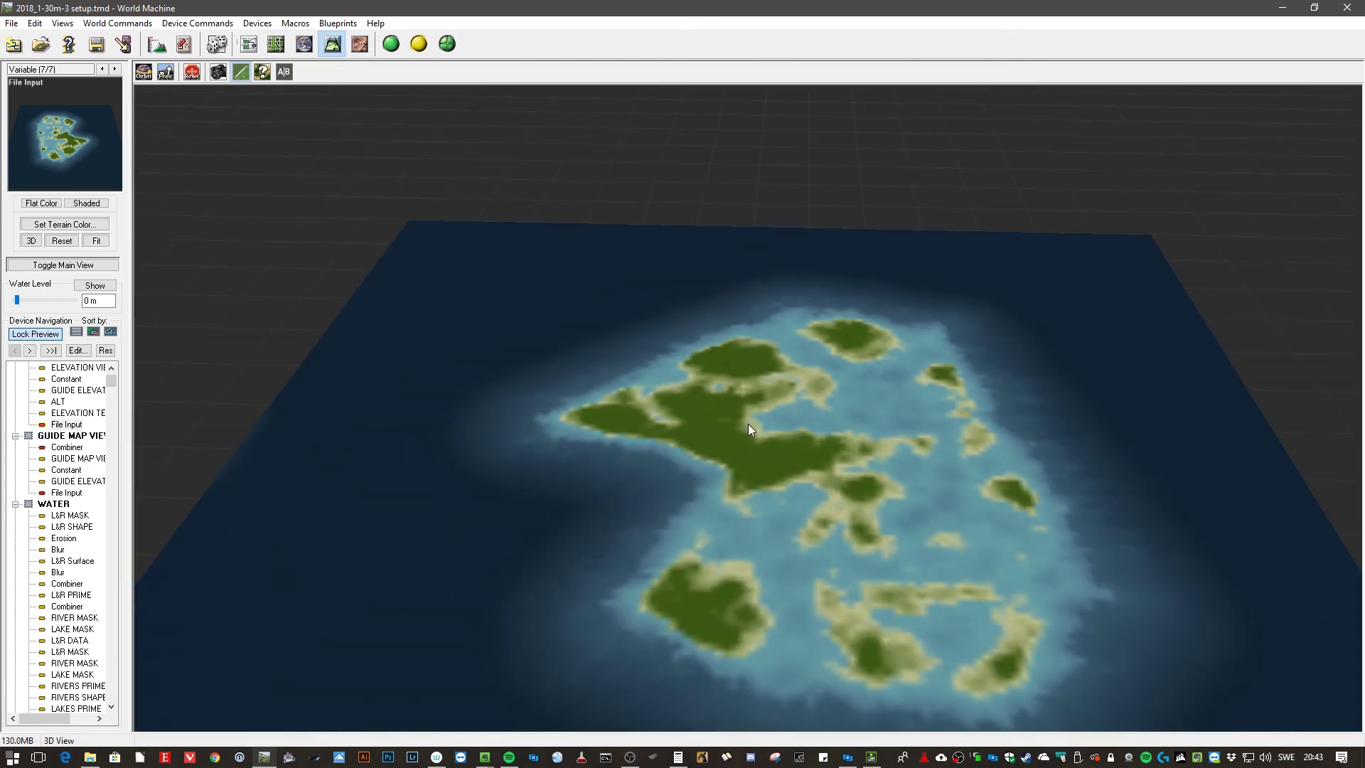
drag(748, 424, 371, 224)
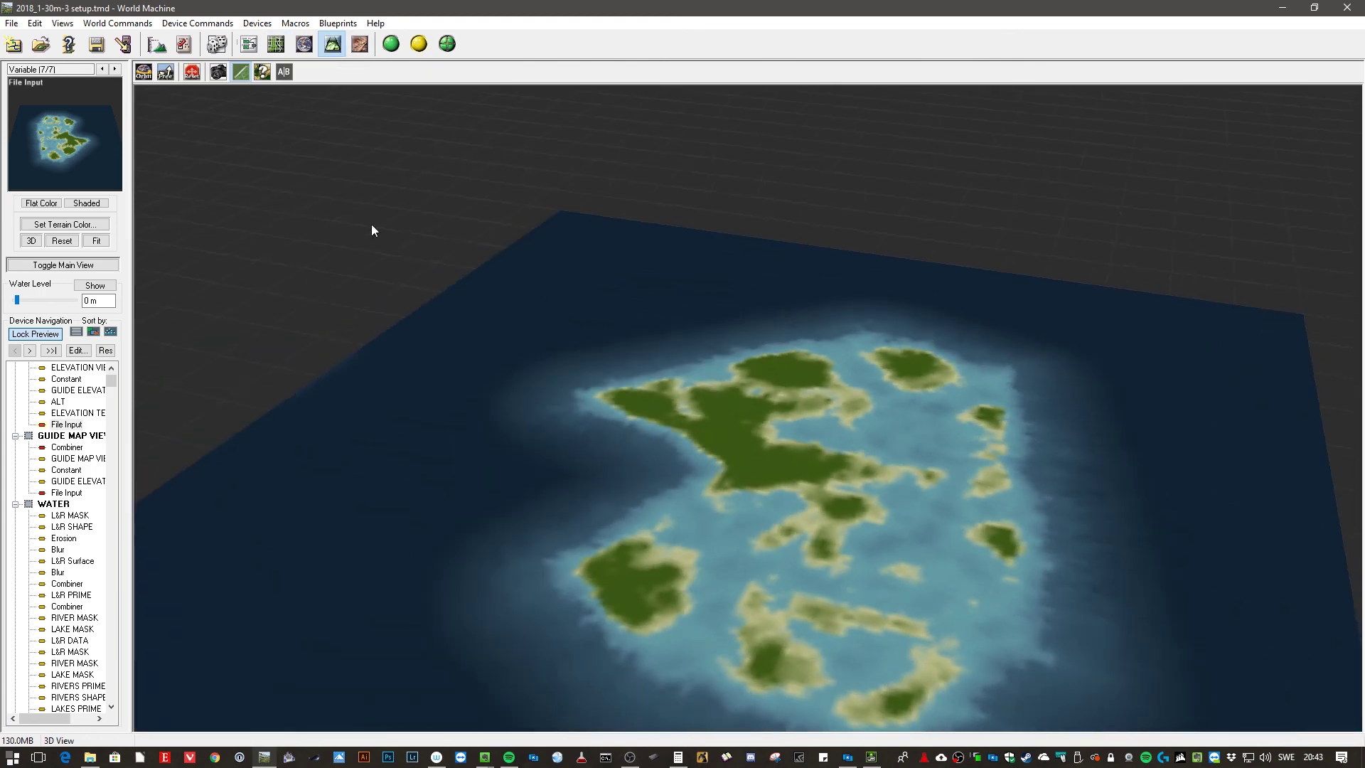
click(392, 44)
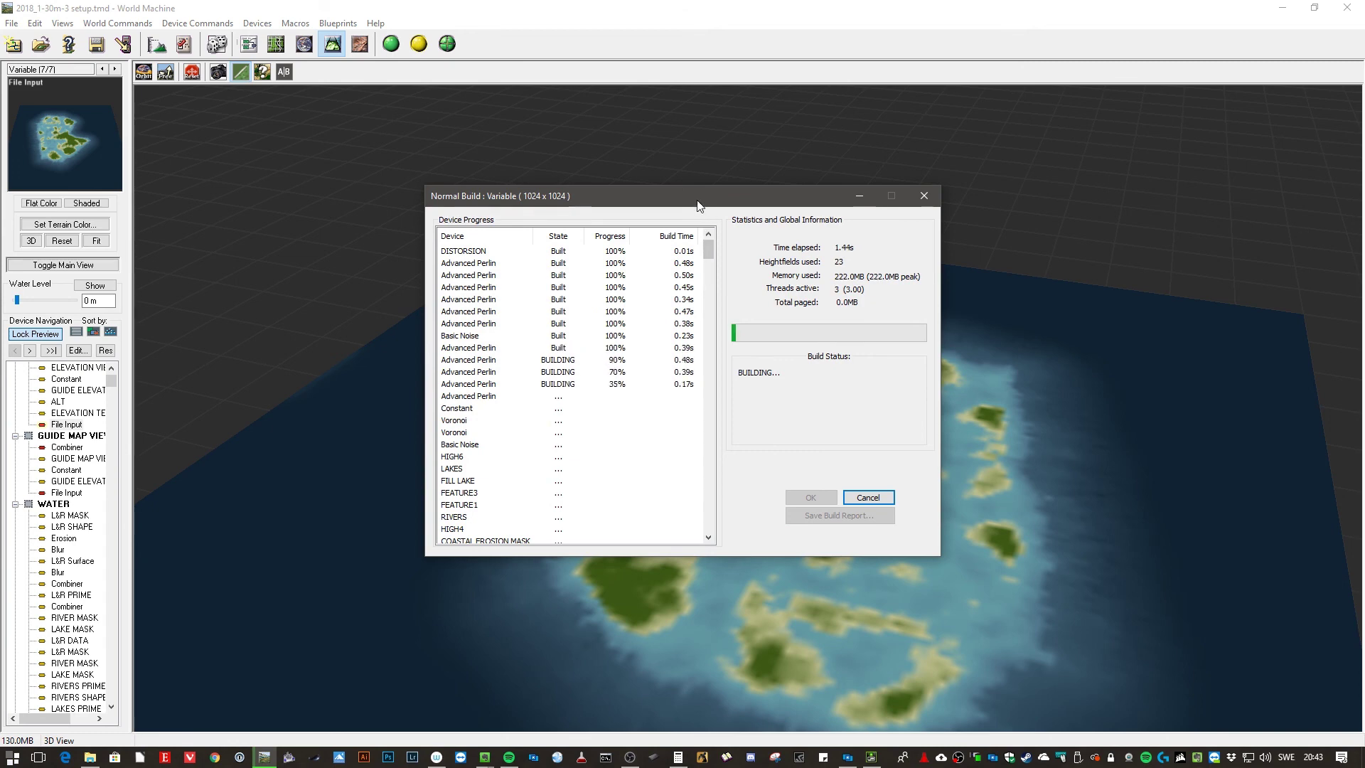
drag(698, 204, 505, 173)
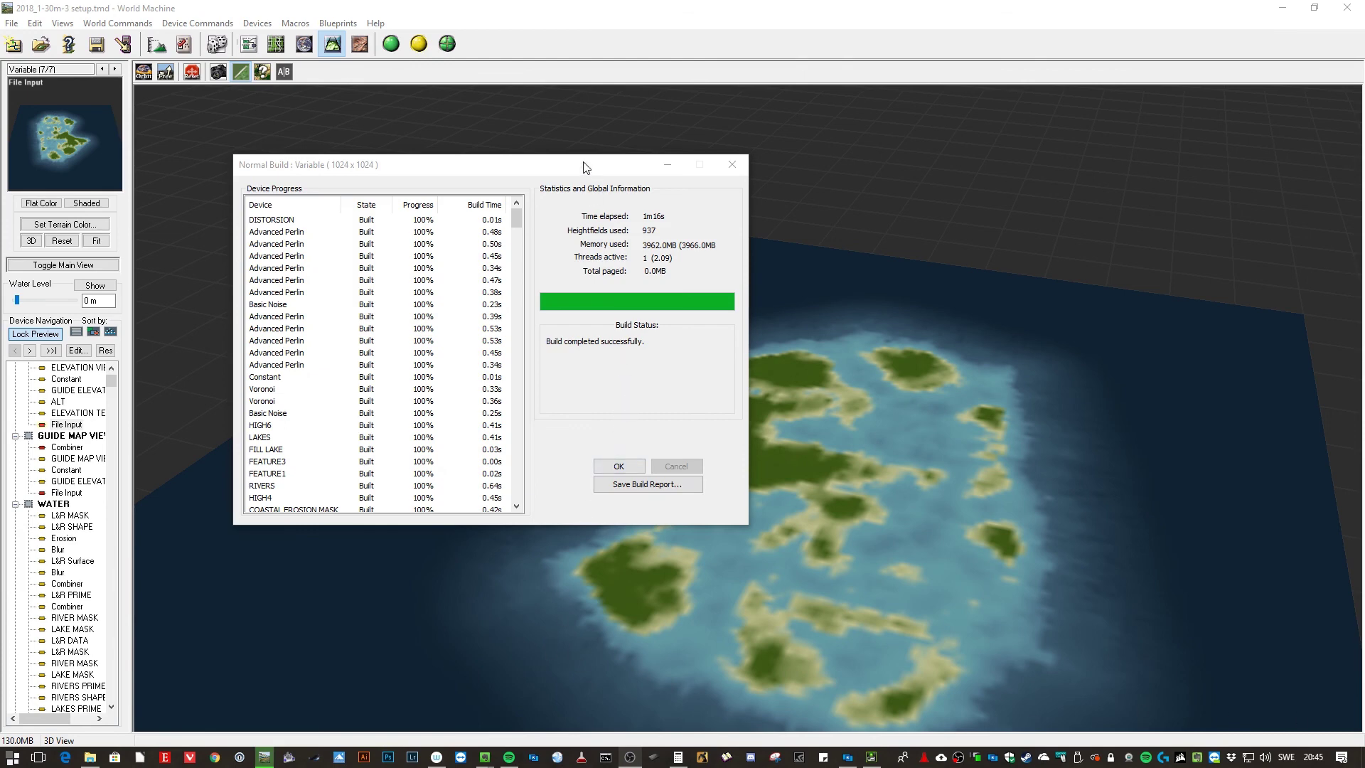
drag(583, 165, 599, 146)
click(640, 448)
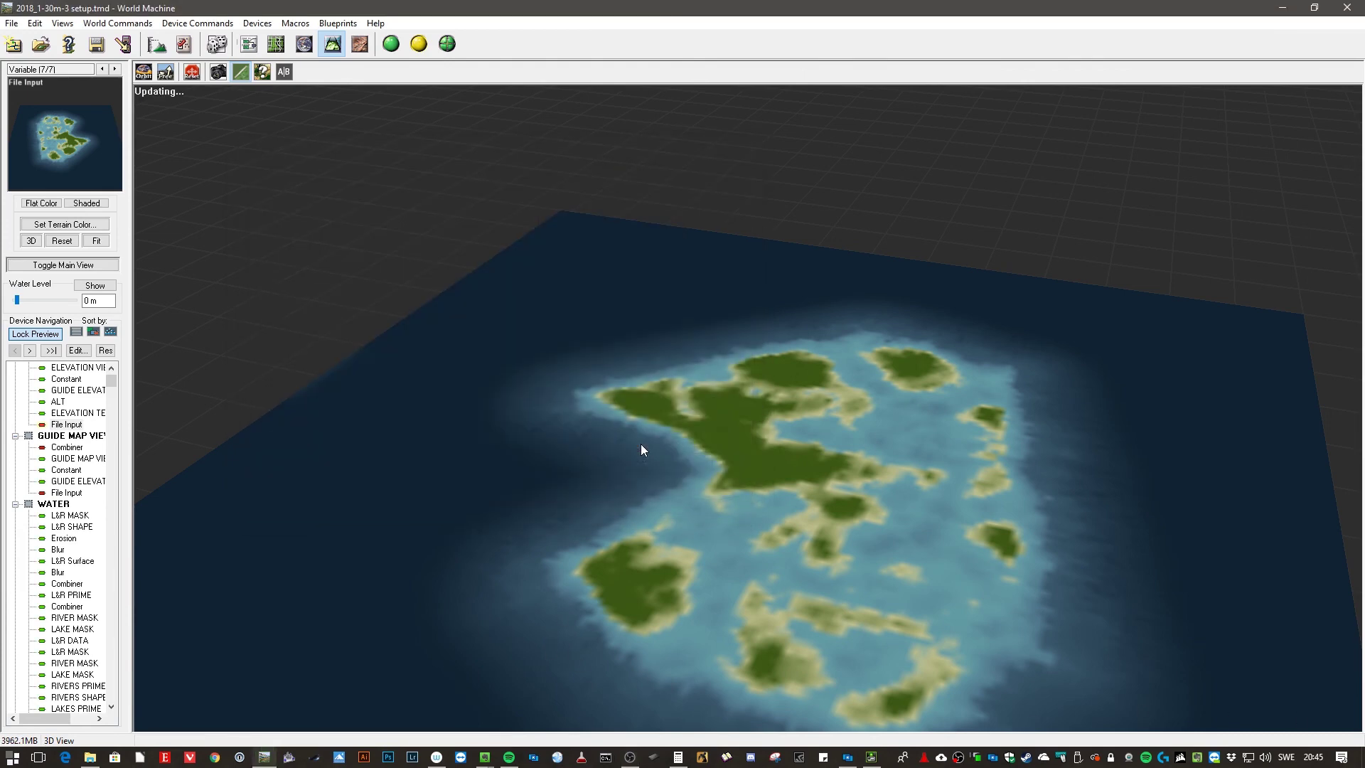
- Examine the built archipelago from several angles in the 3D view
drag(864, 549, 767, 502)
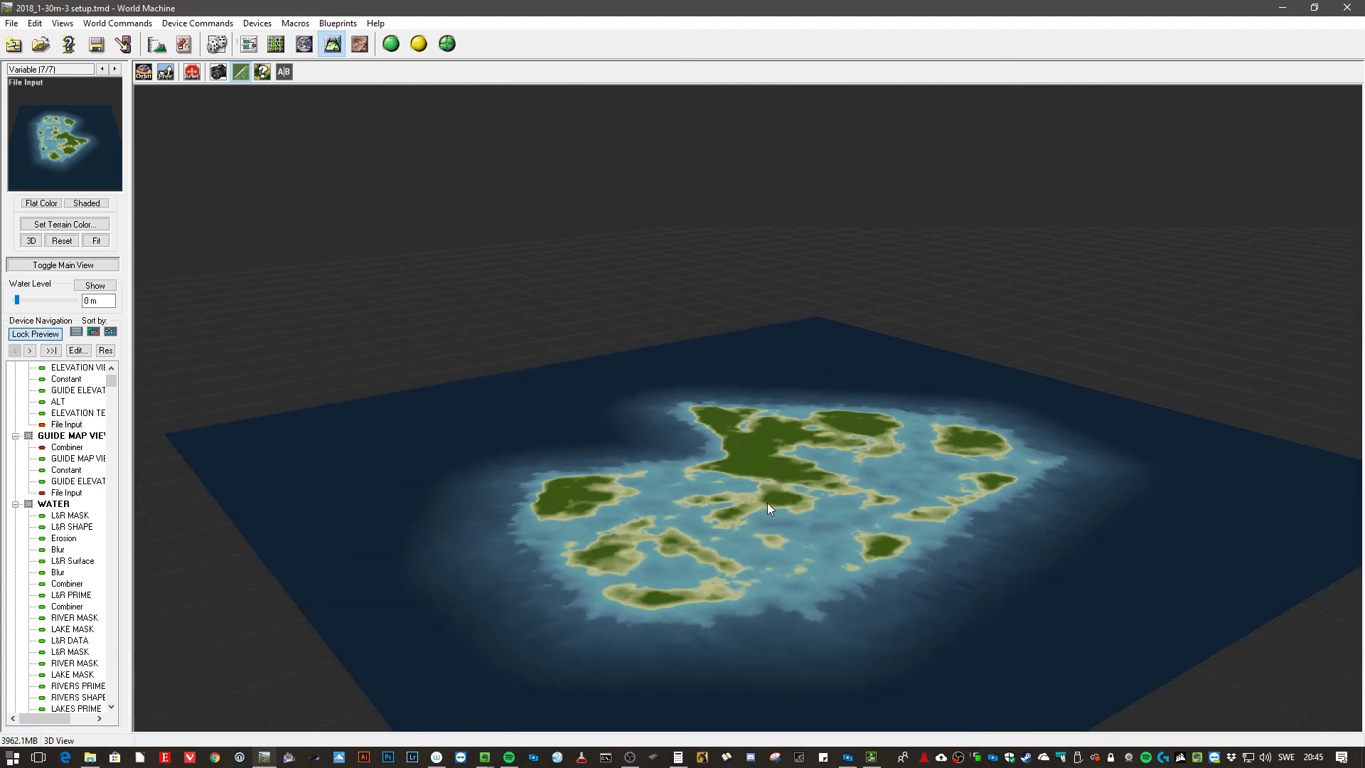
drag(817, 566, 762, 549)
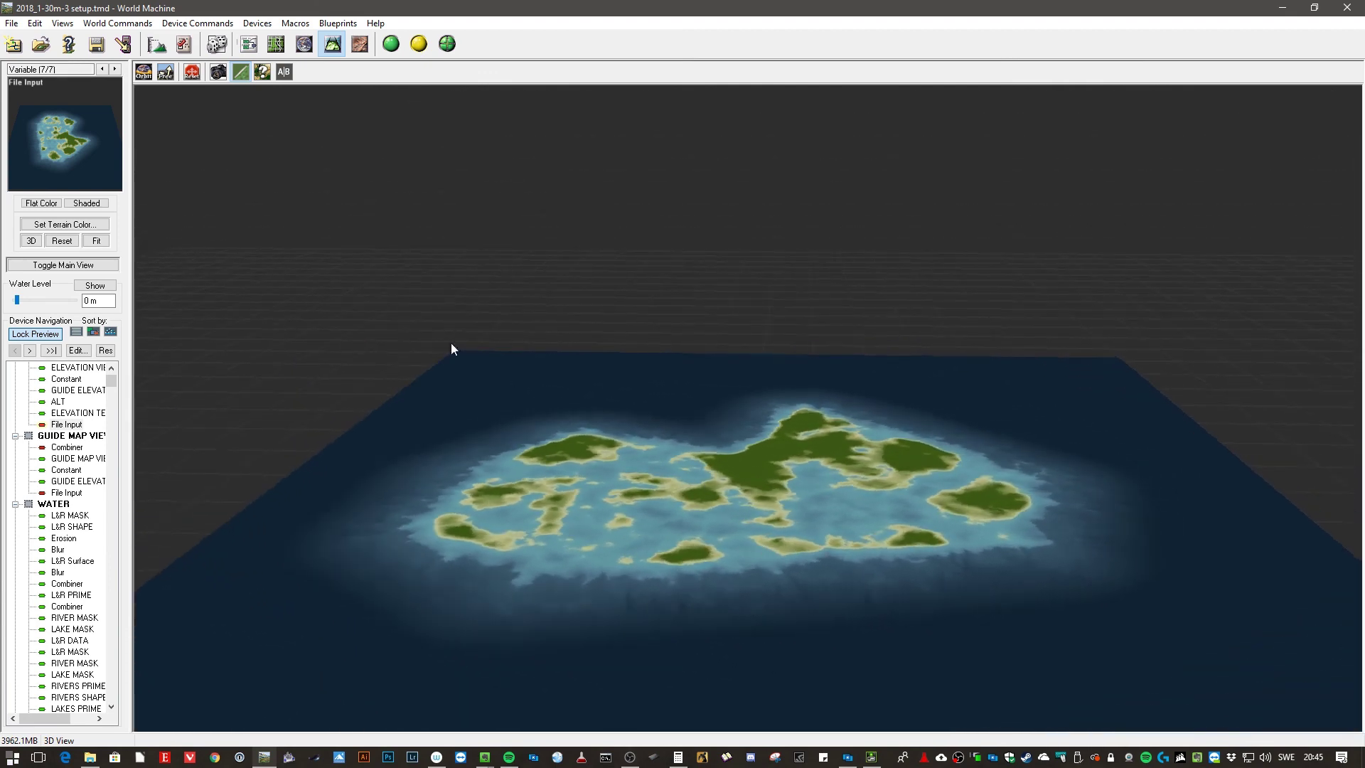
click(217, 72)
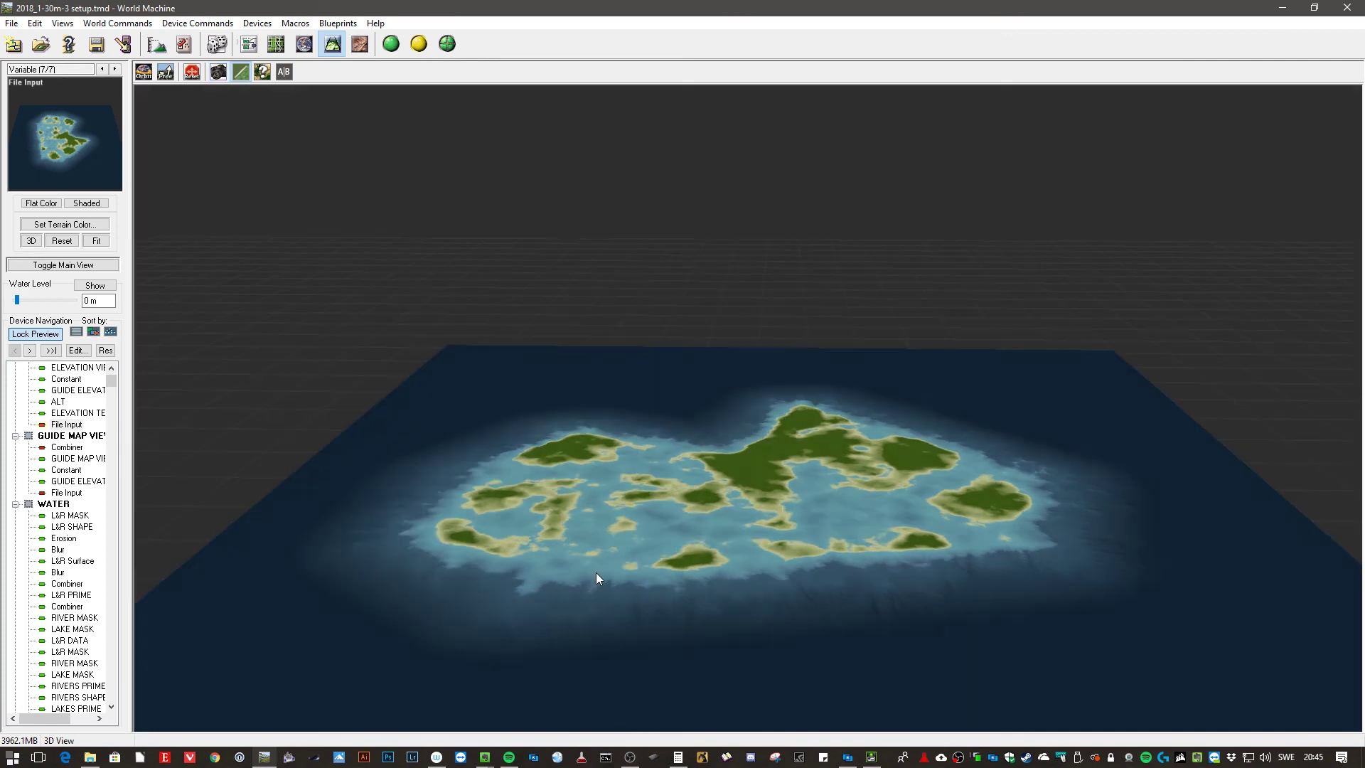
drag(596, 573, 689, 591)
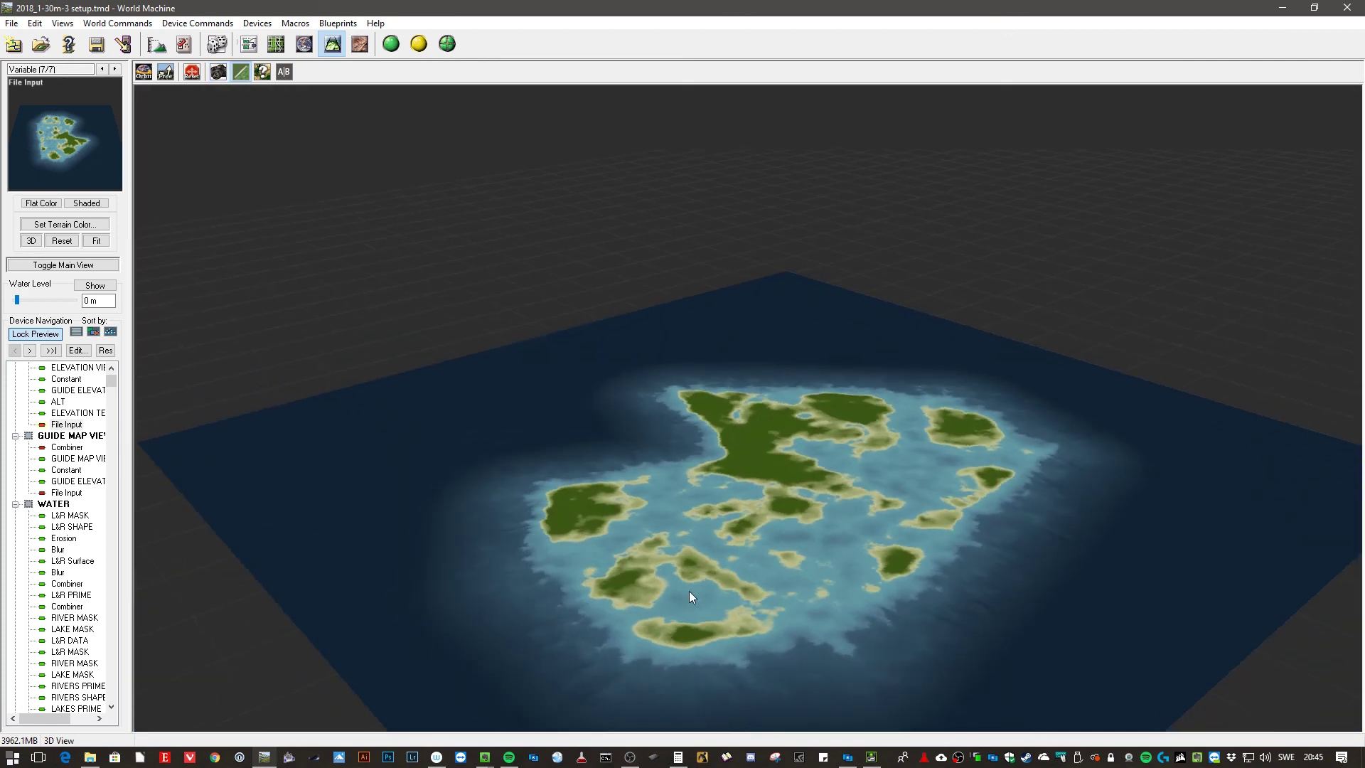
- Return to the layout view, make GUIDE MAP the current render extent in the project settings, and accept the settings
click(277, 47)
scroll(766, 473, down, 4)
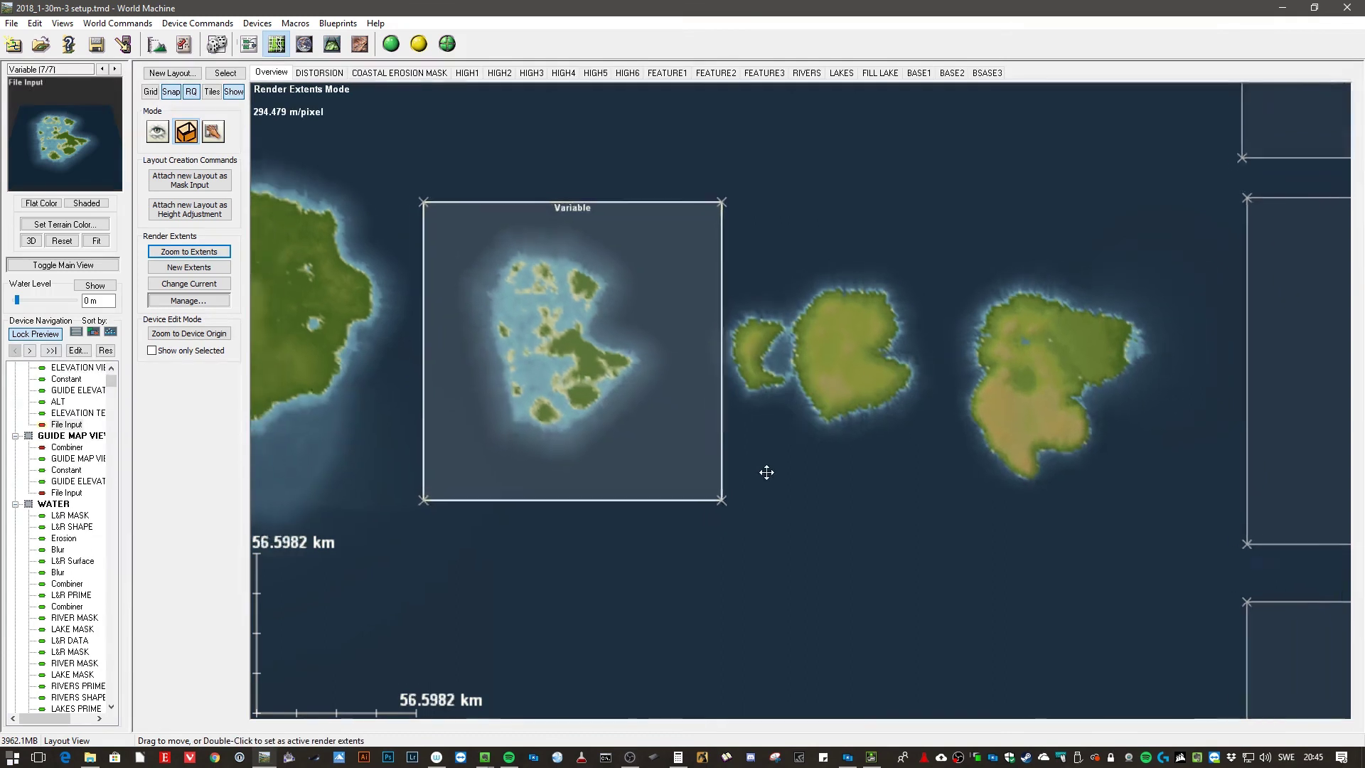
scroll(766, 472, down, 5)
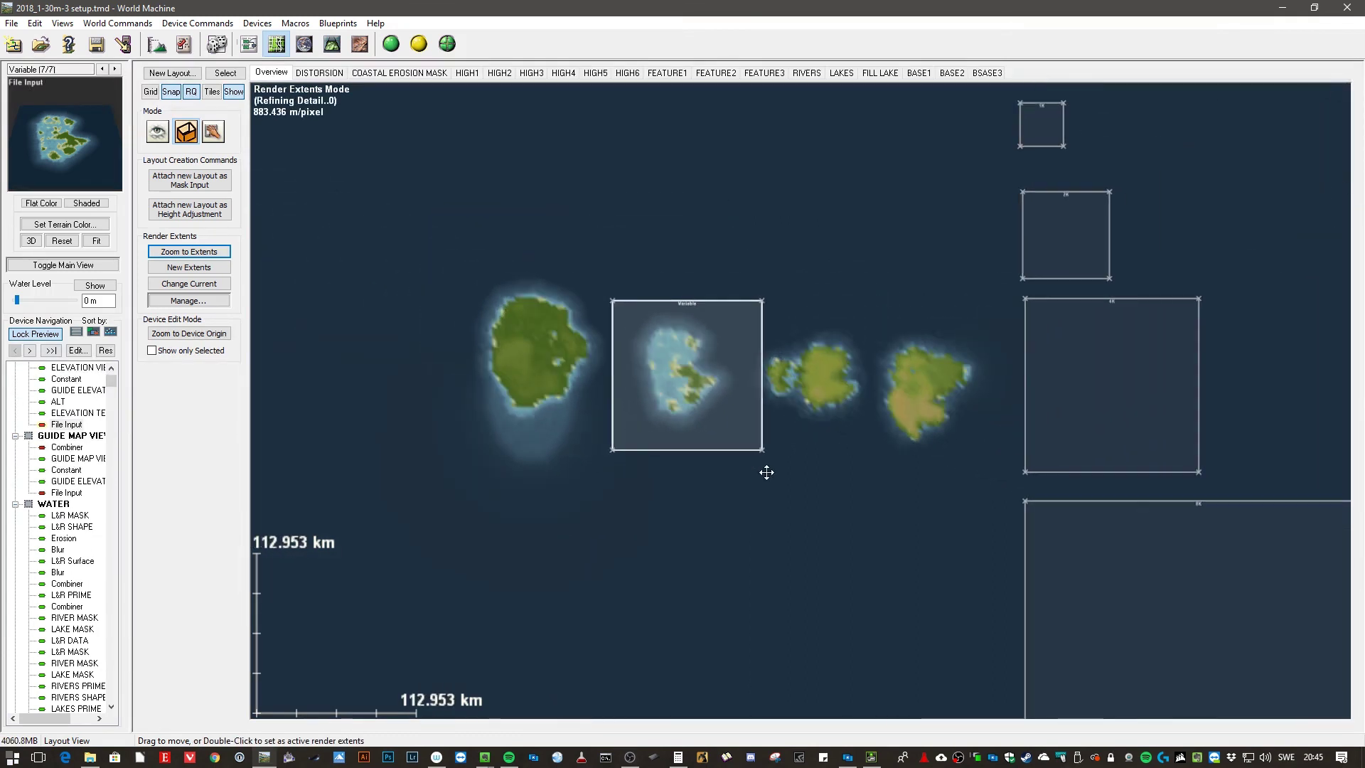
scroll(844, 458, down, 2)
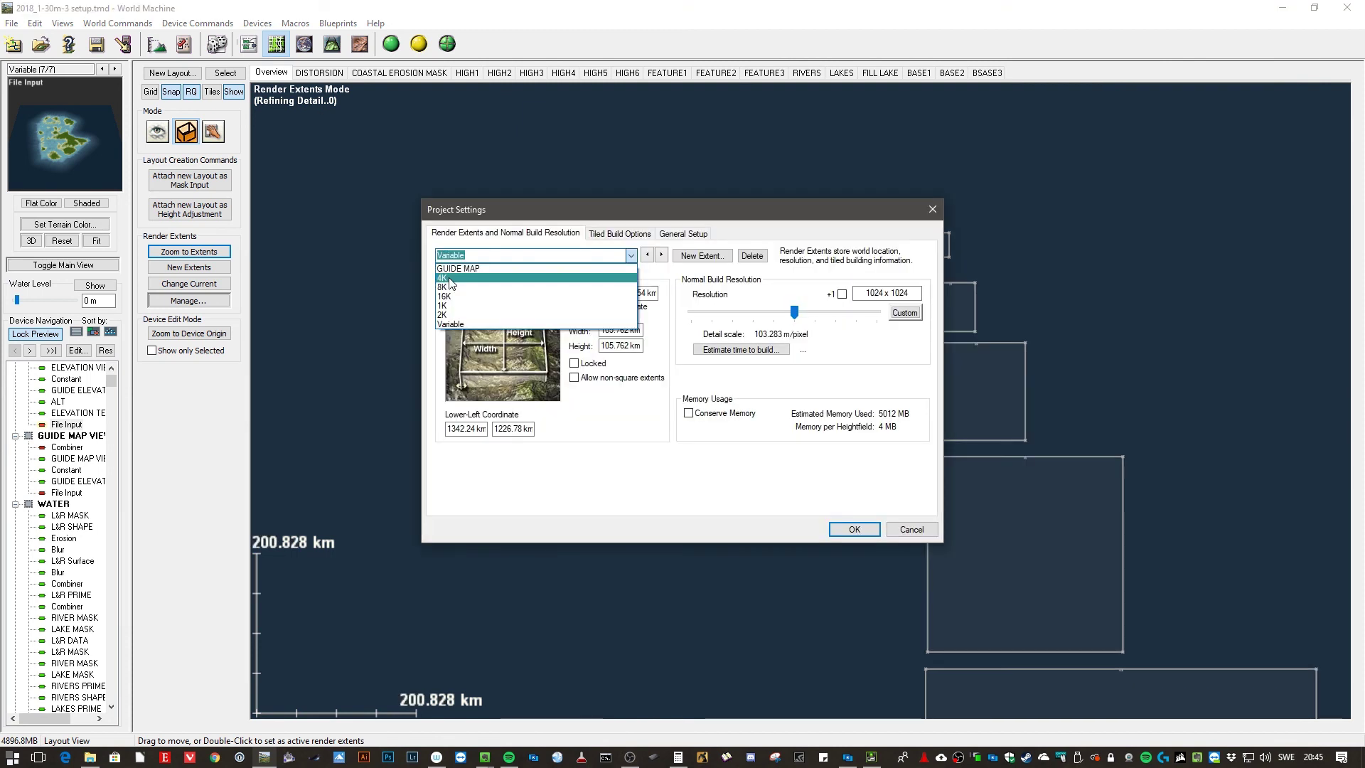
click(449, 279)
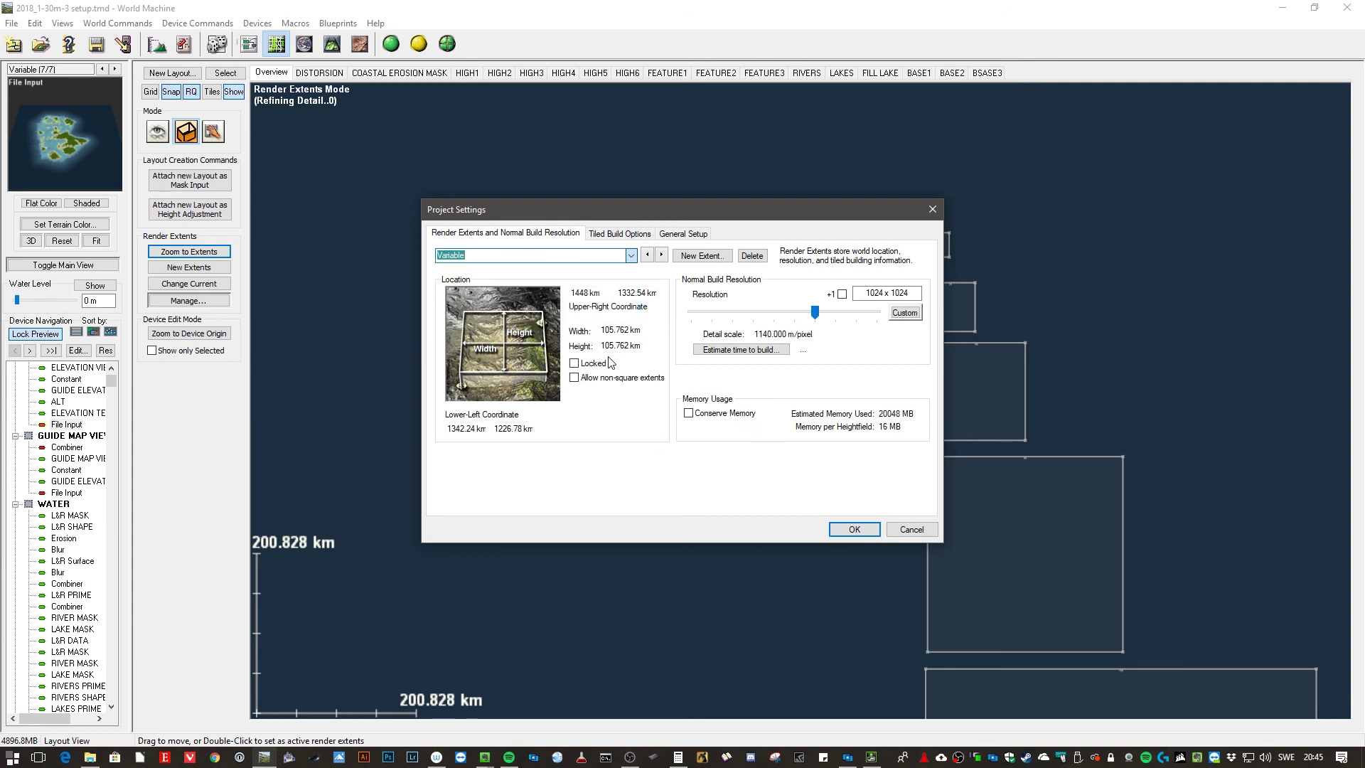
key(Home)
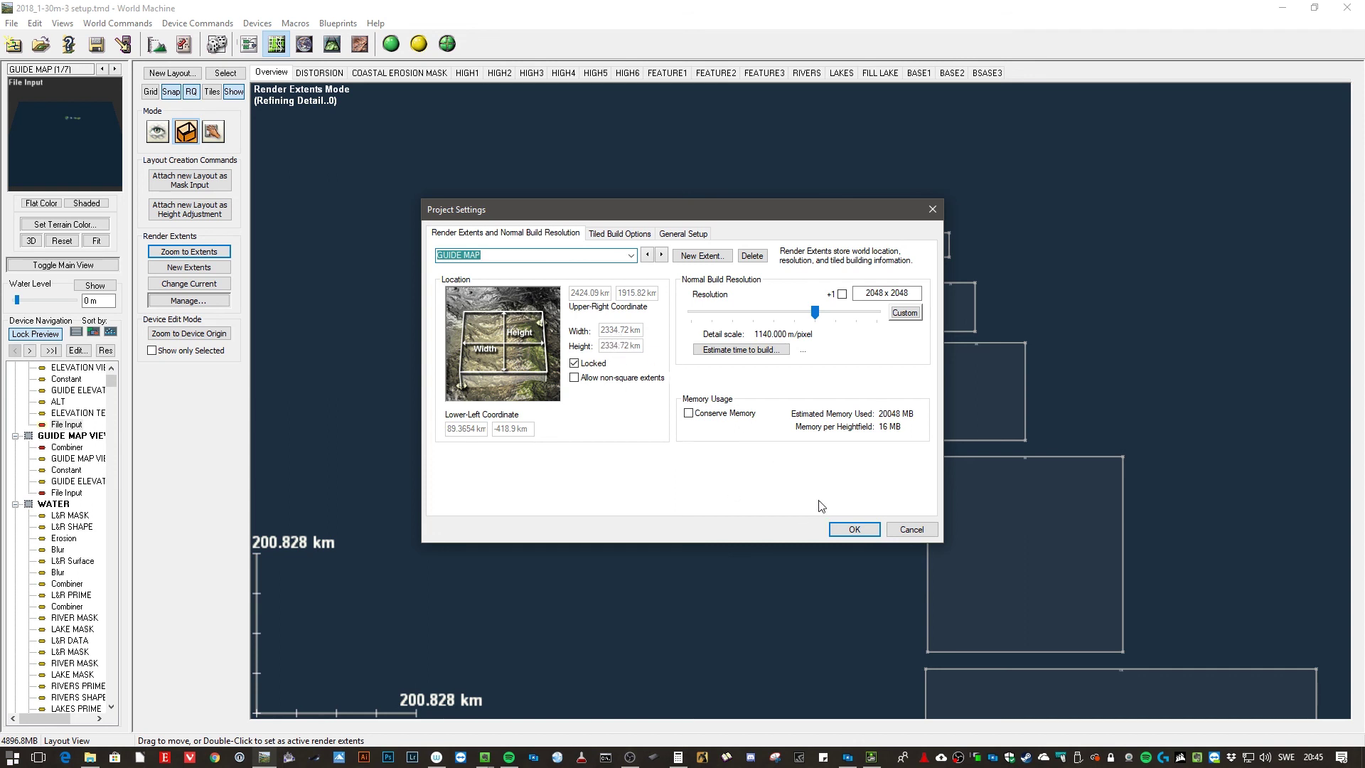
click(860, 529)
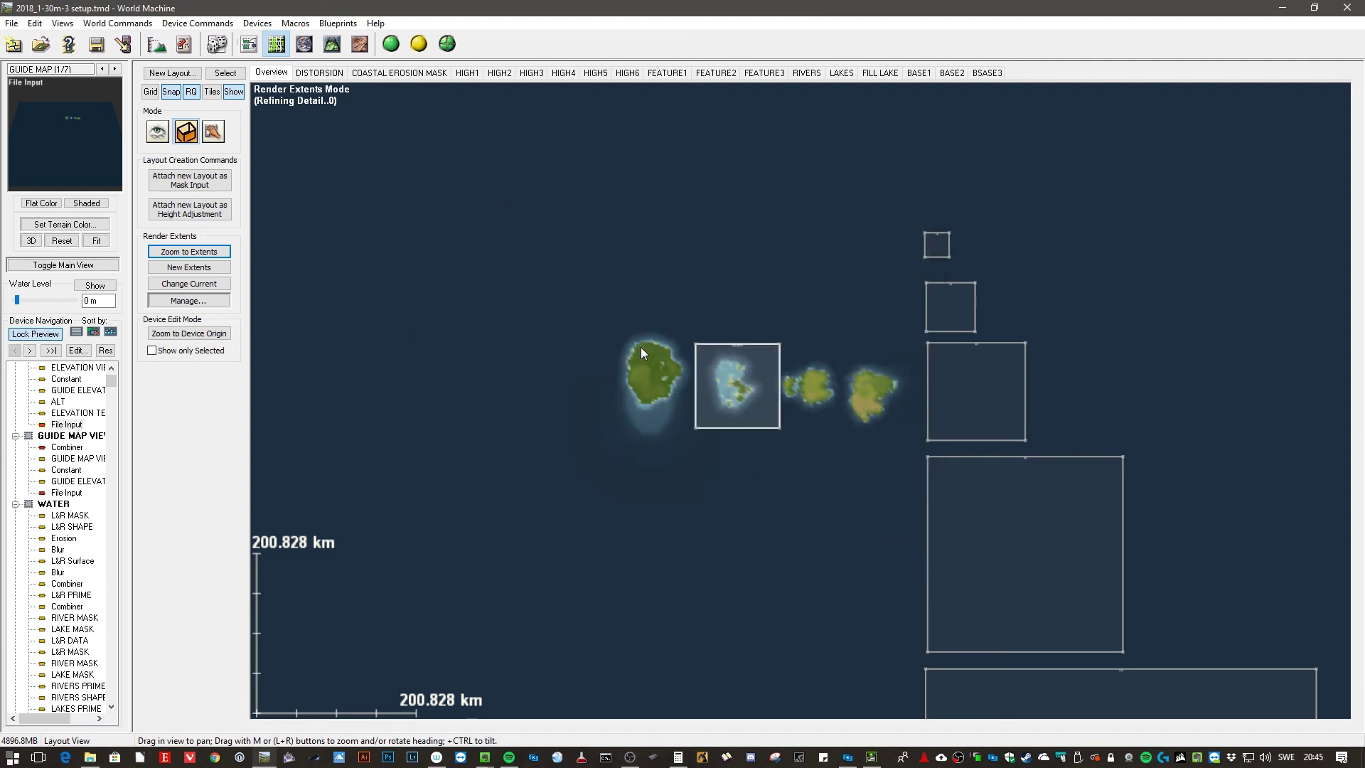
- Compare the GUIDE MAP extent with the smaller render extents, and fit the whole guide map extent in the layout view
scroll(792, 488, down, 2)
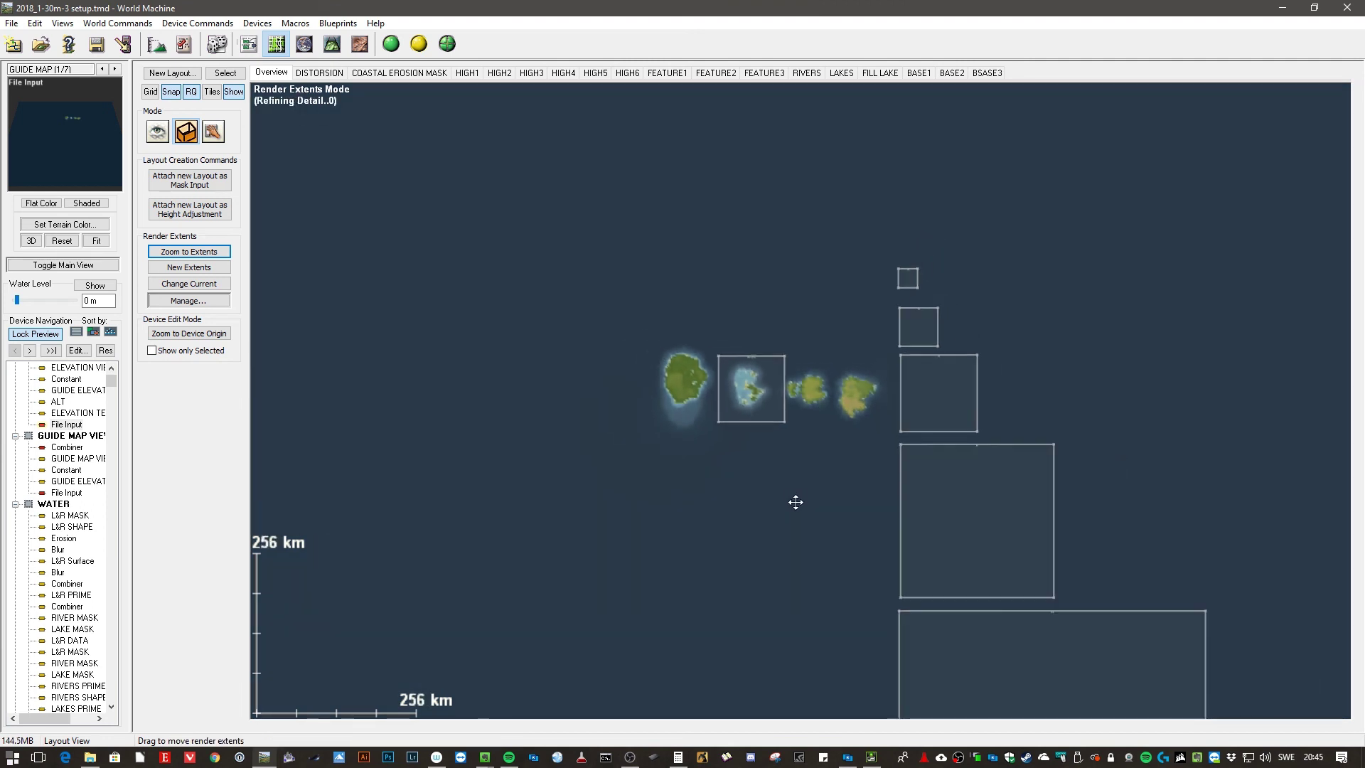
drag(773, 488, 507, 220)
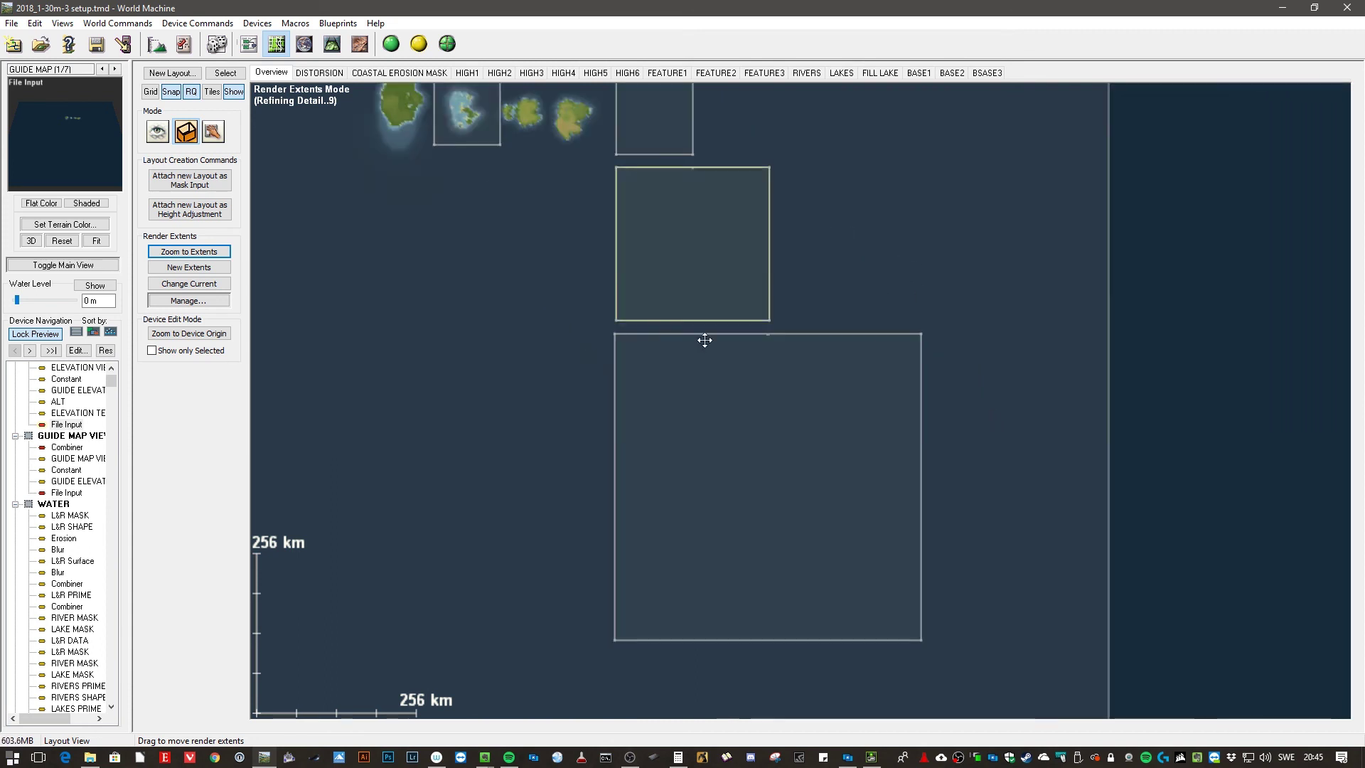
middle_drag(1007, 170, 1006, 201)
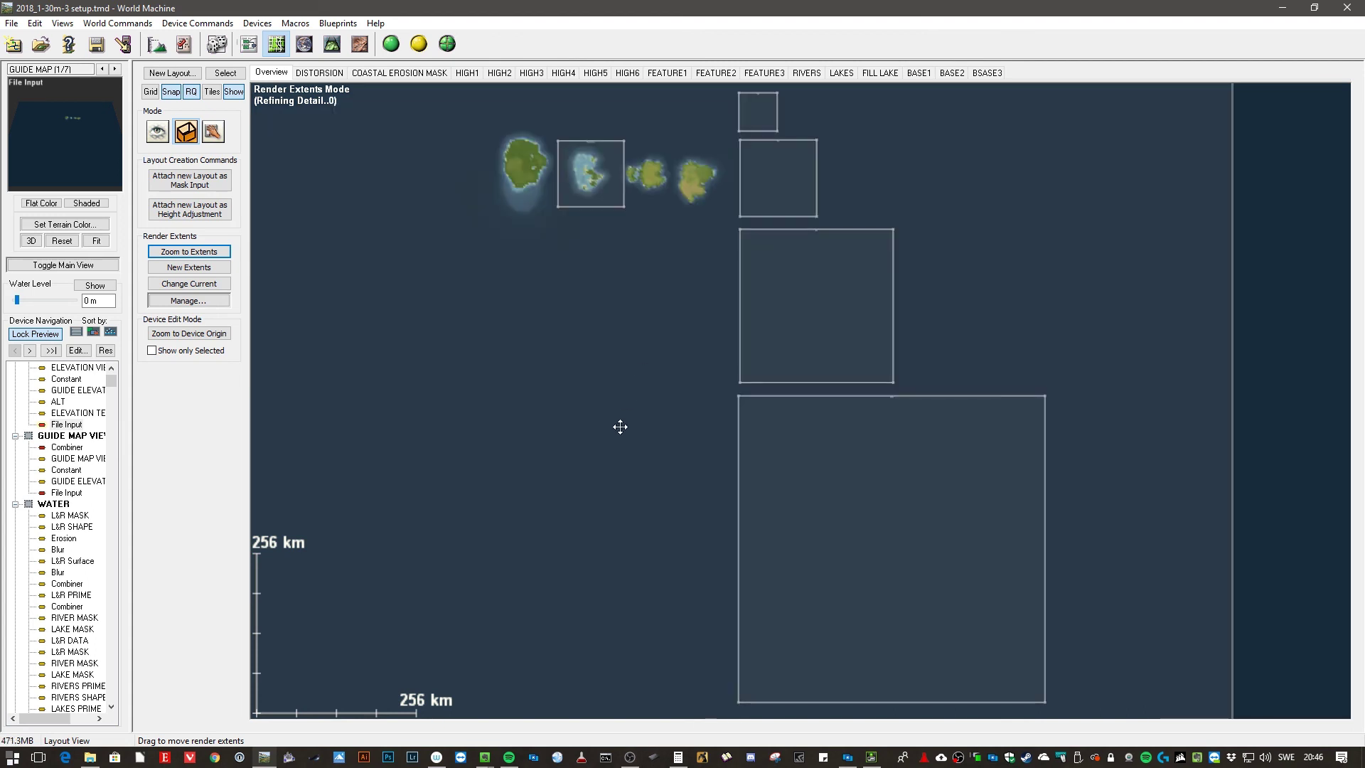
right_drag(620, 427, 628, 328)
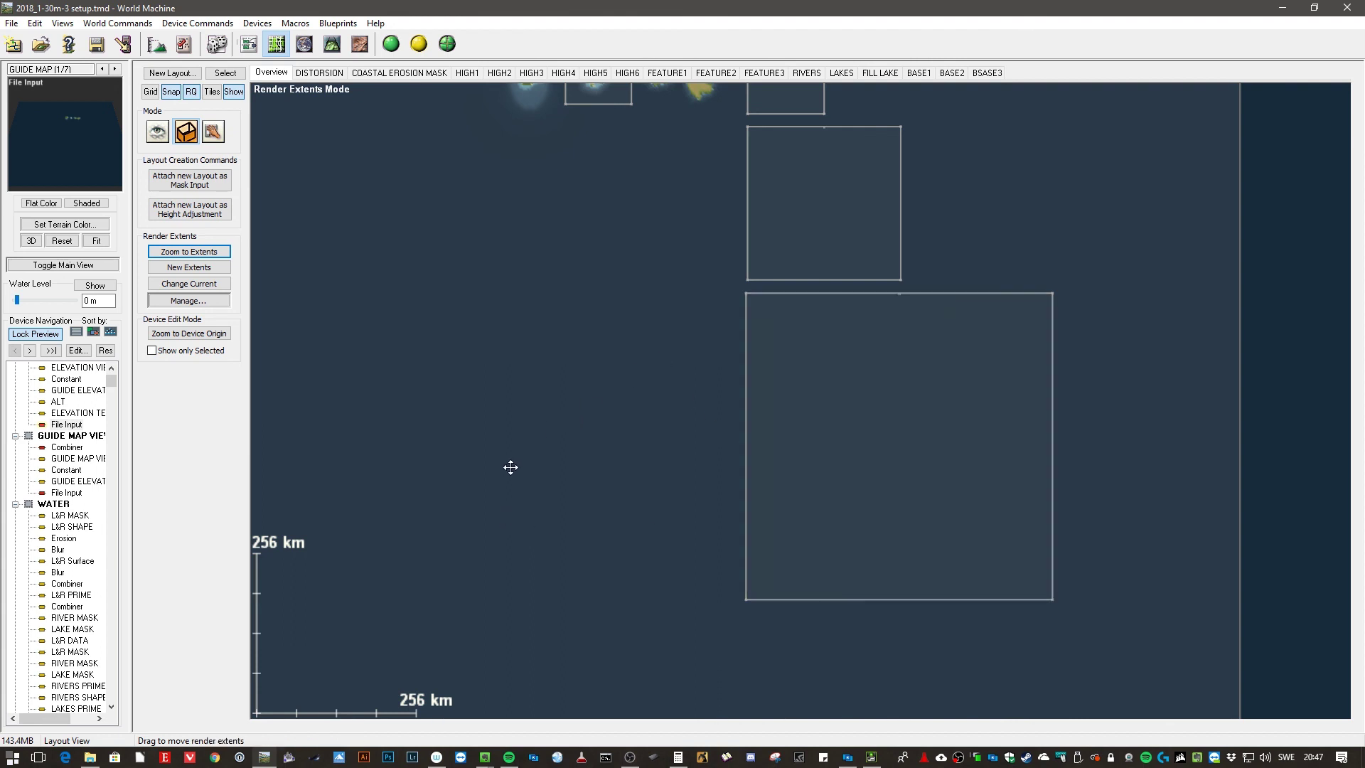
scroll(506, 517, up, 1)
scroll(507, 517, down, 1)
click(194, 252)
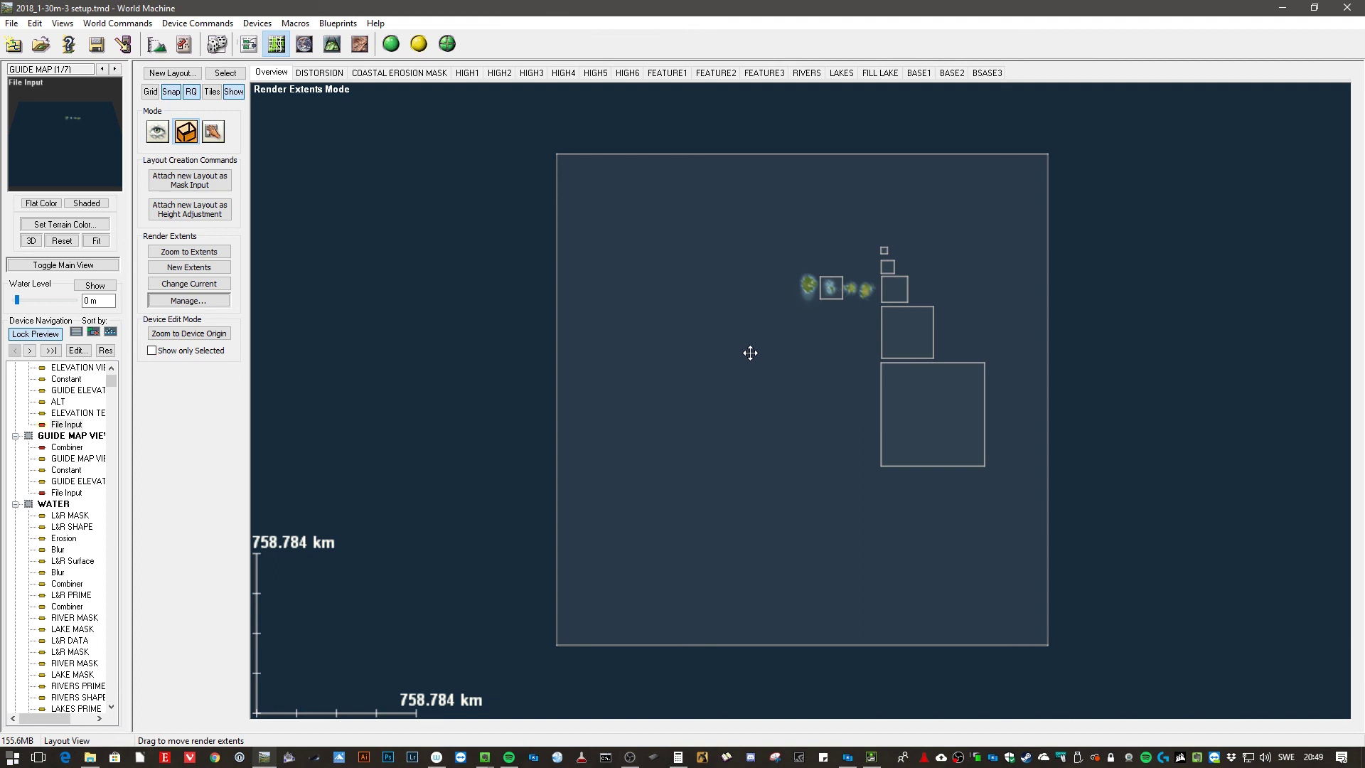
- Inspect the island group beside the smaller render extents, and switch the layout from render extents mode to view mode
right_drag(826, 399, 702, 412)
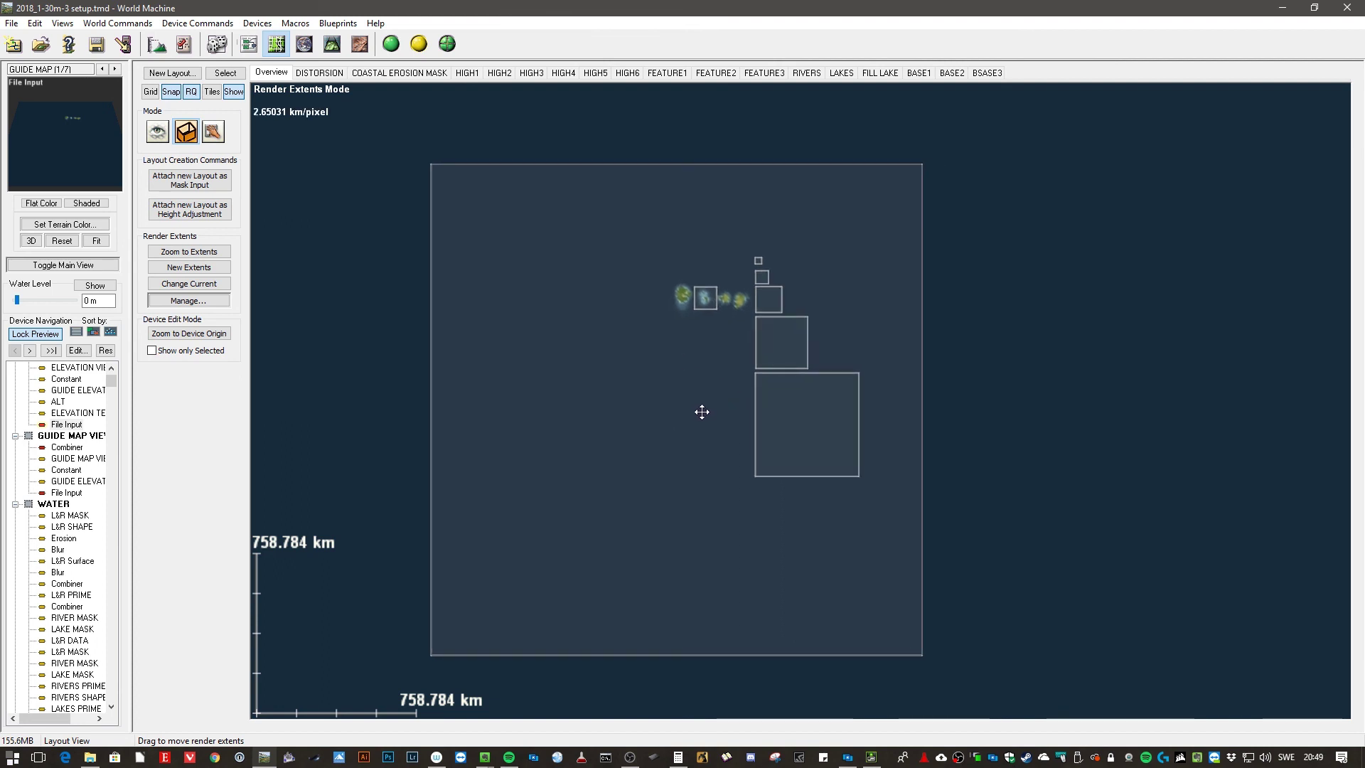
scroll(702, 412, up, 5)
scroll(701, 412, down, 2)
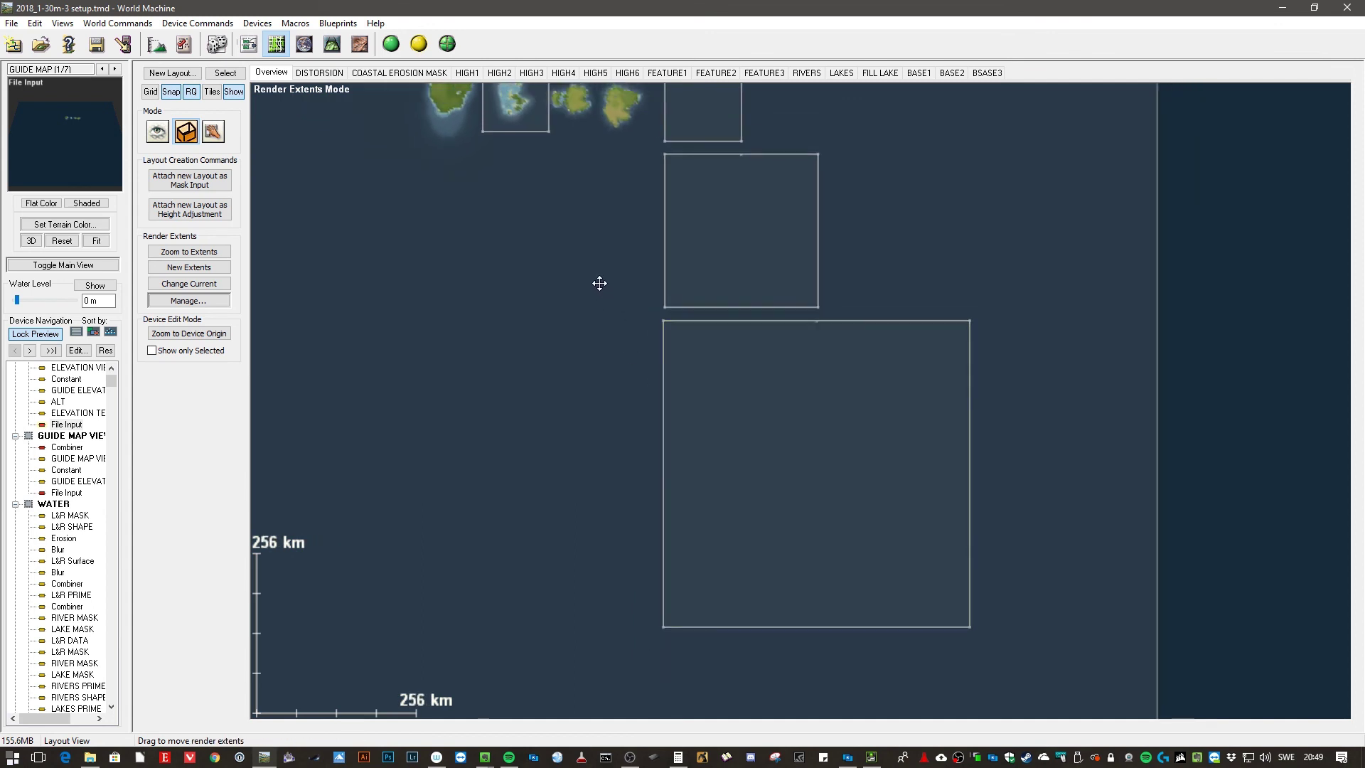
right_drag(600, 283, 691, 442)
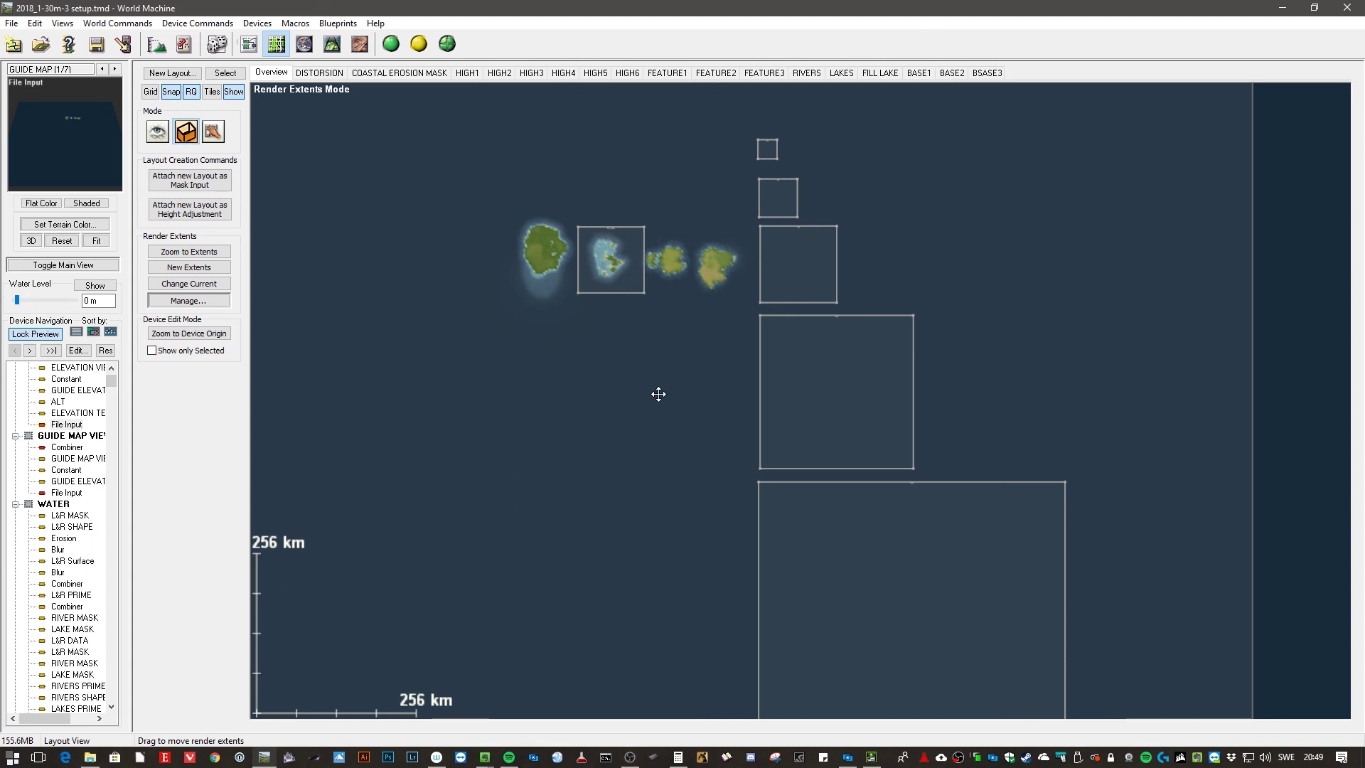
right_drag(668, 430, 640, 381)
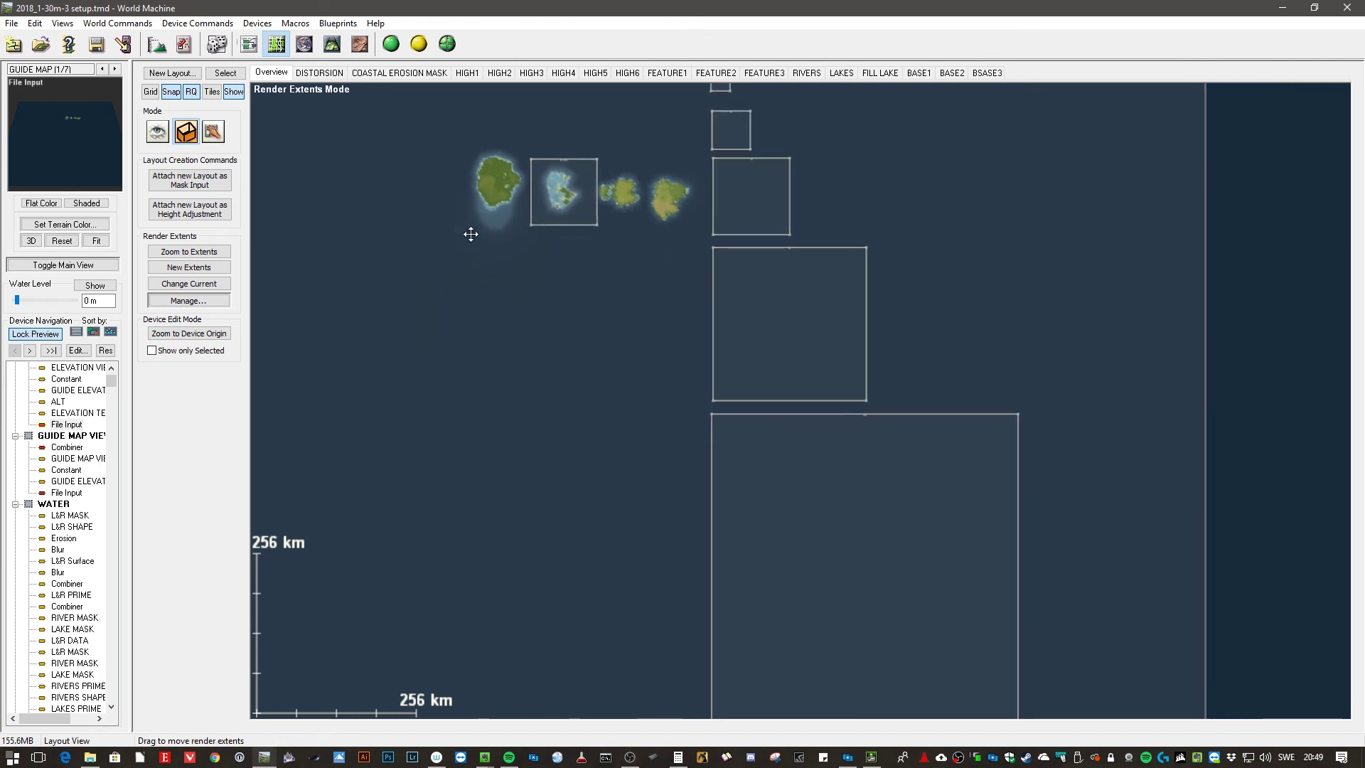
click(157, 133)
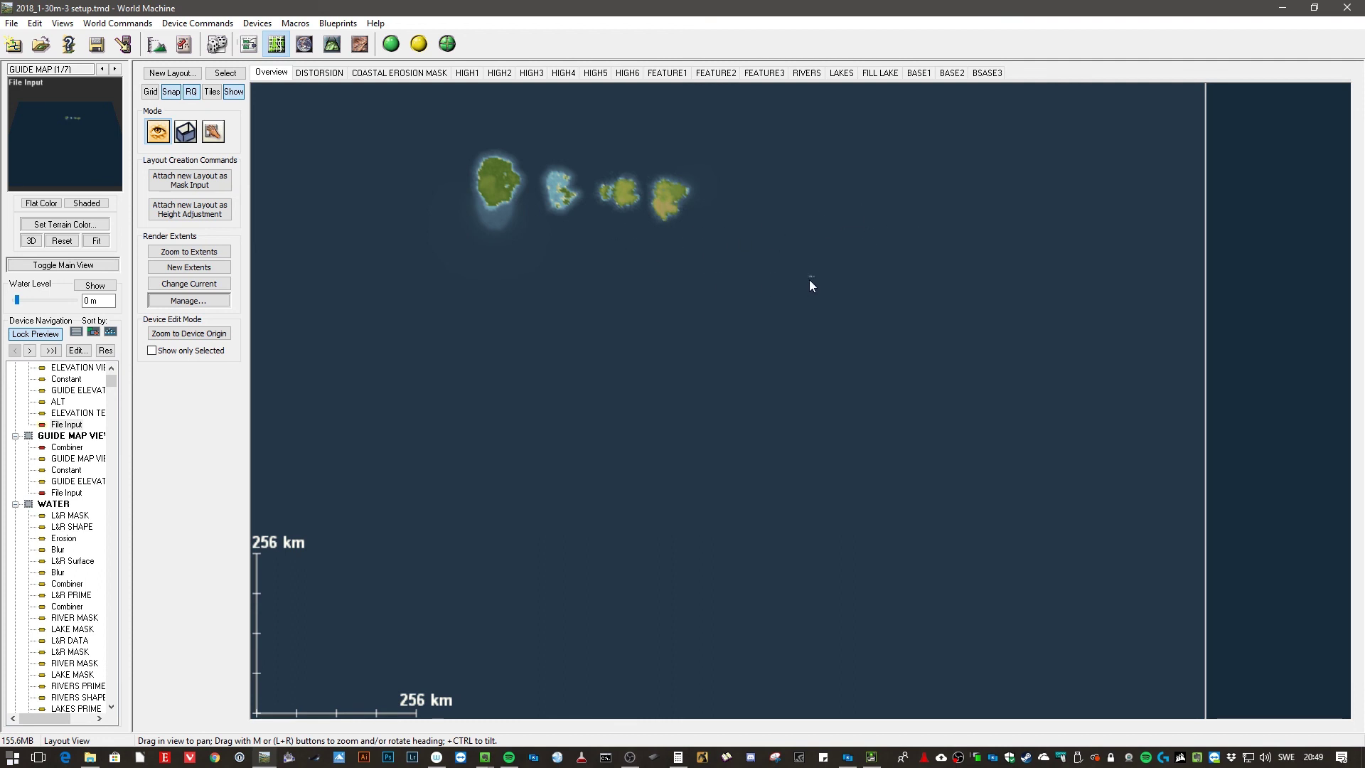
- Review the list of render extents and the GUIDE MAP extent's Locked option in the project settings, and cancel the dialog
click(157, 45)
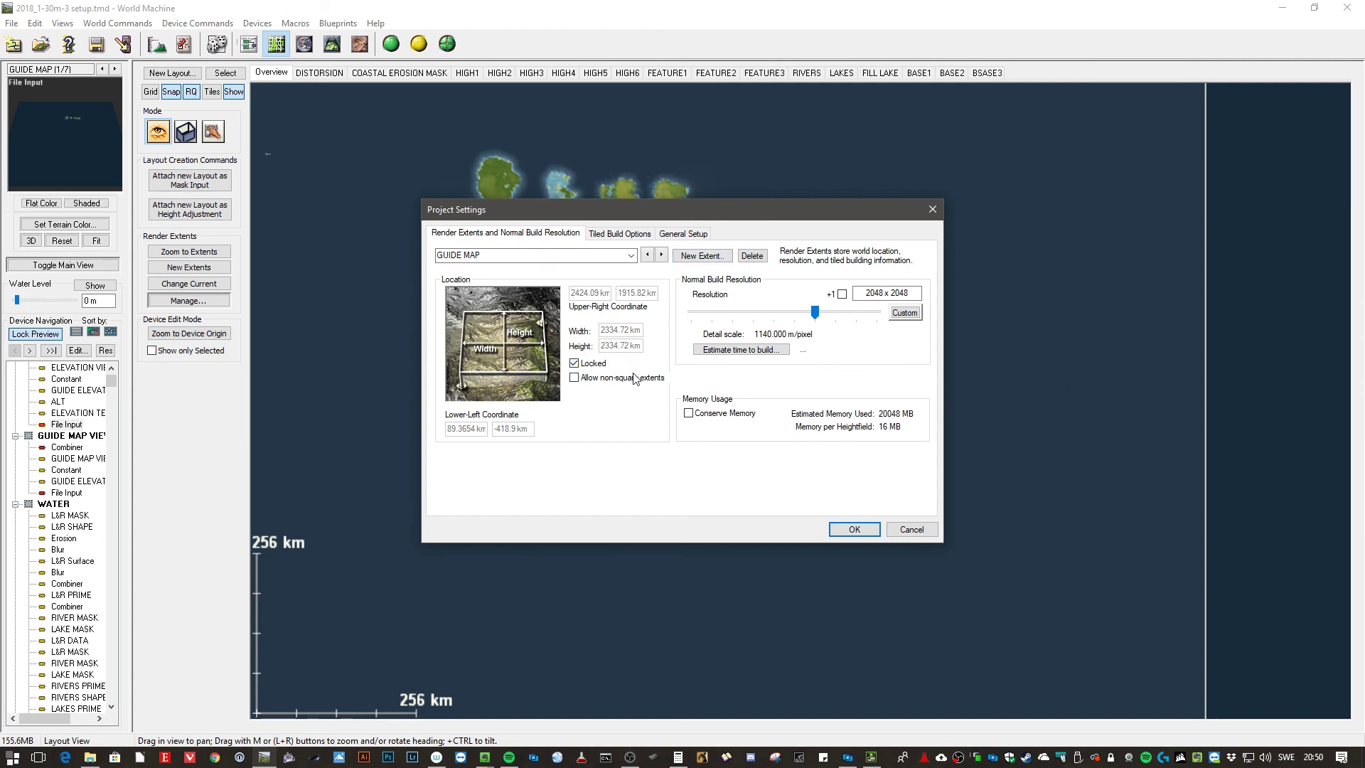
click(628, 256)
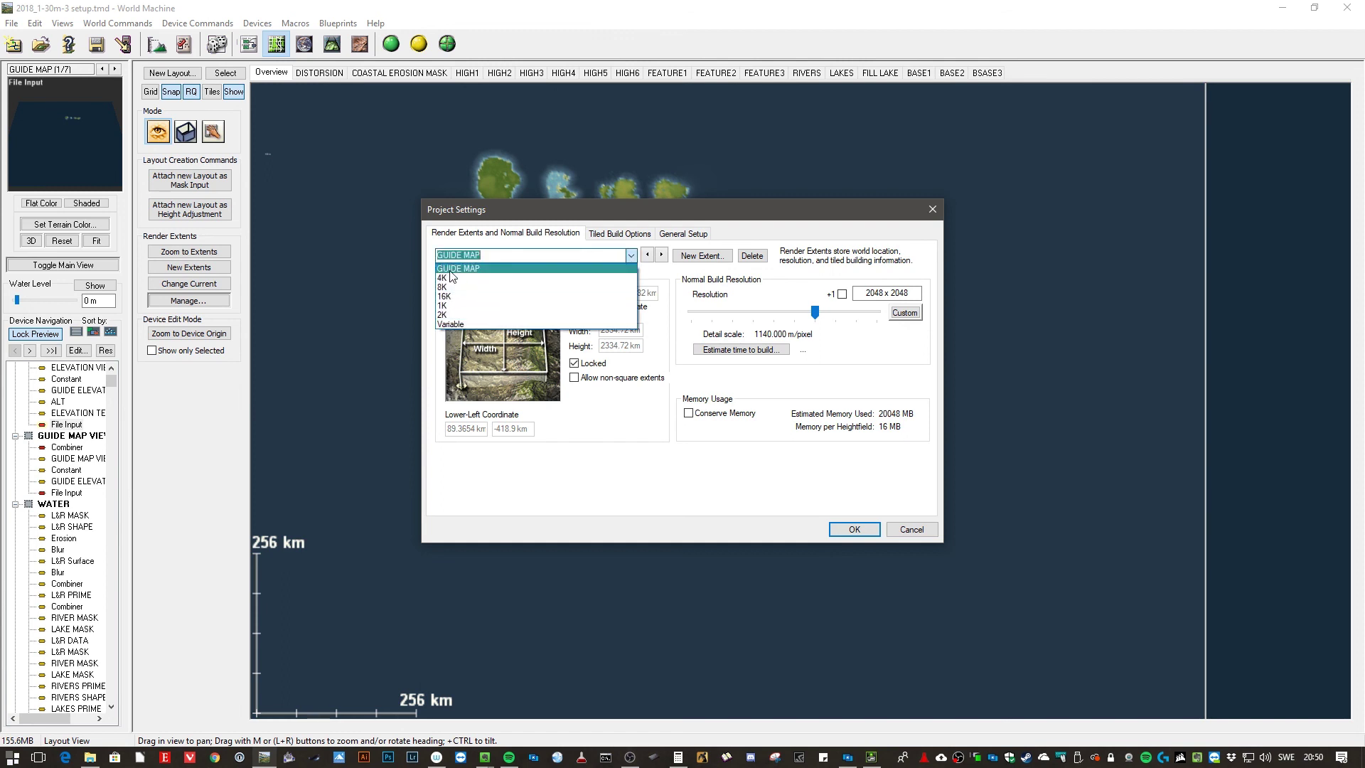
click(653, 224)
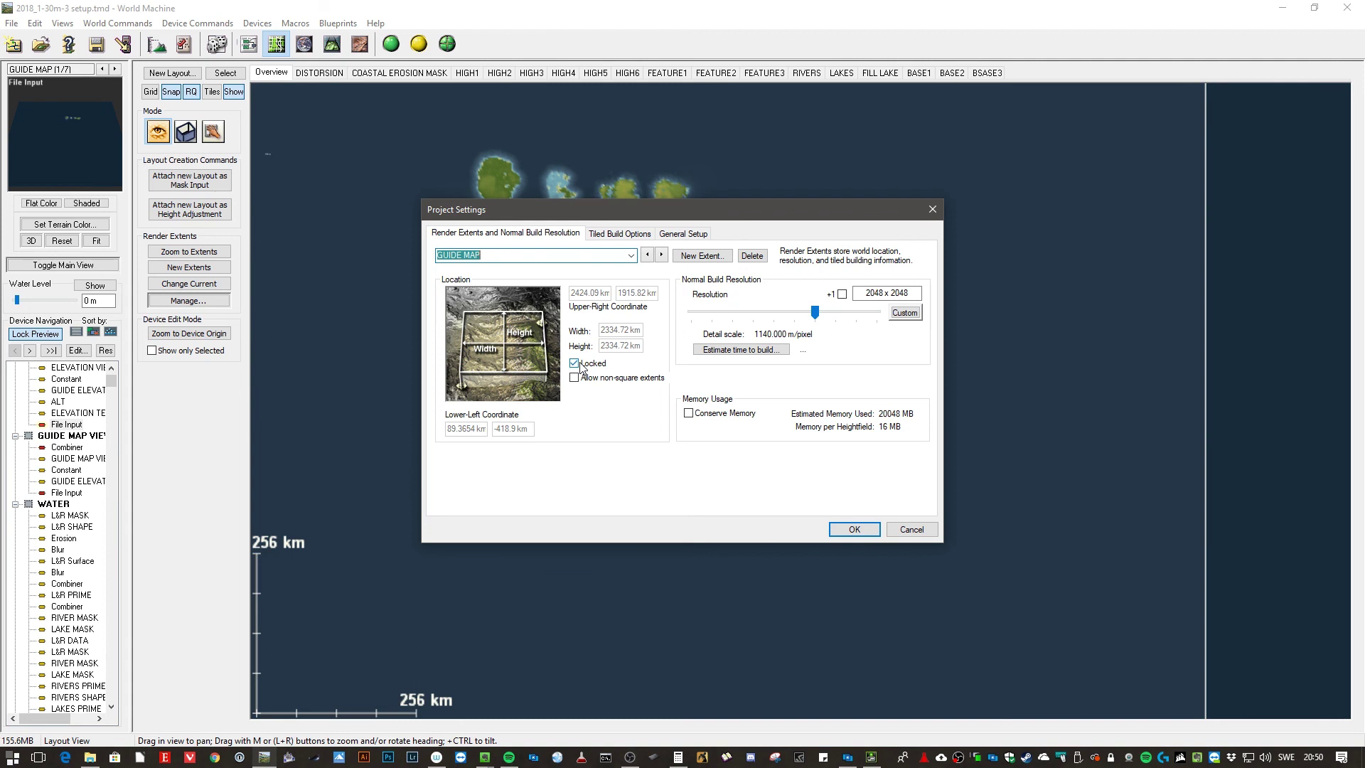
drag(651, 221, 668, 234)
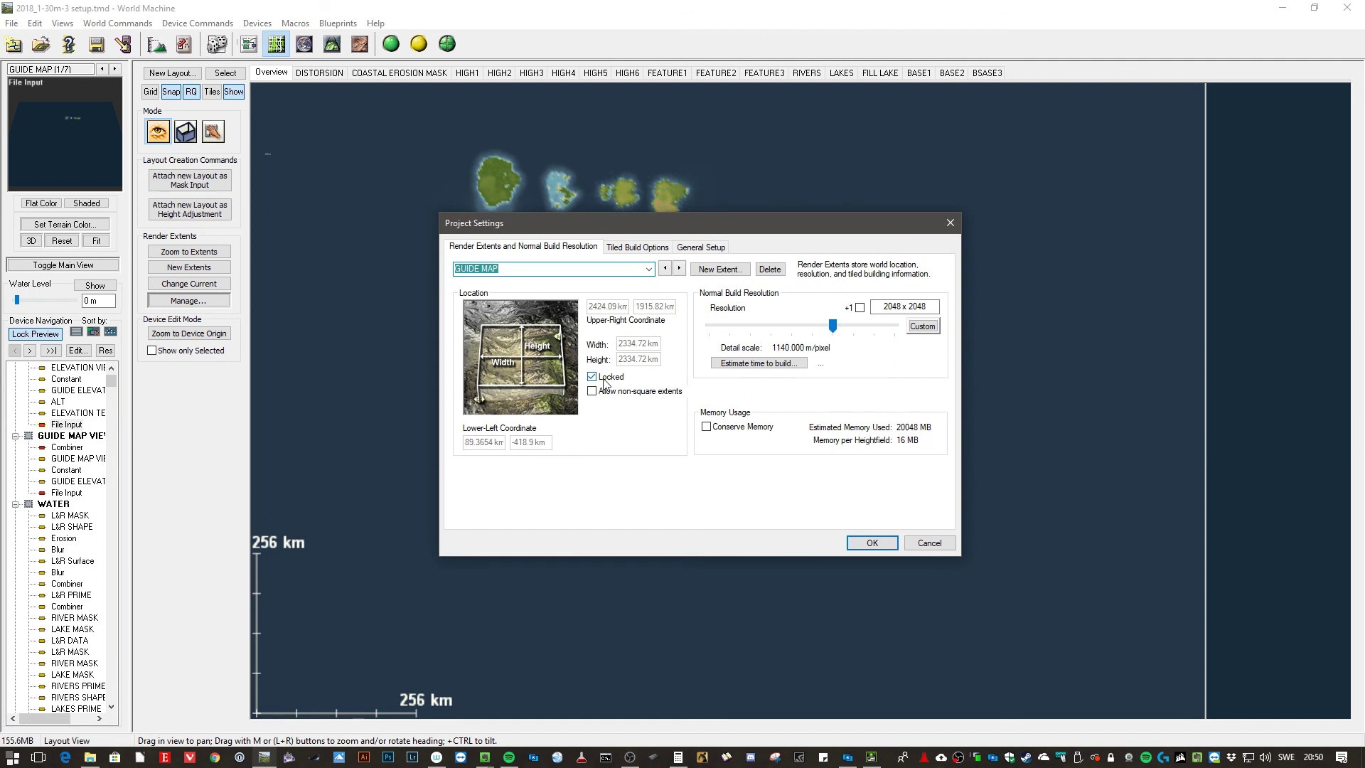
click(649, 270)
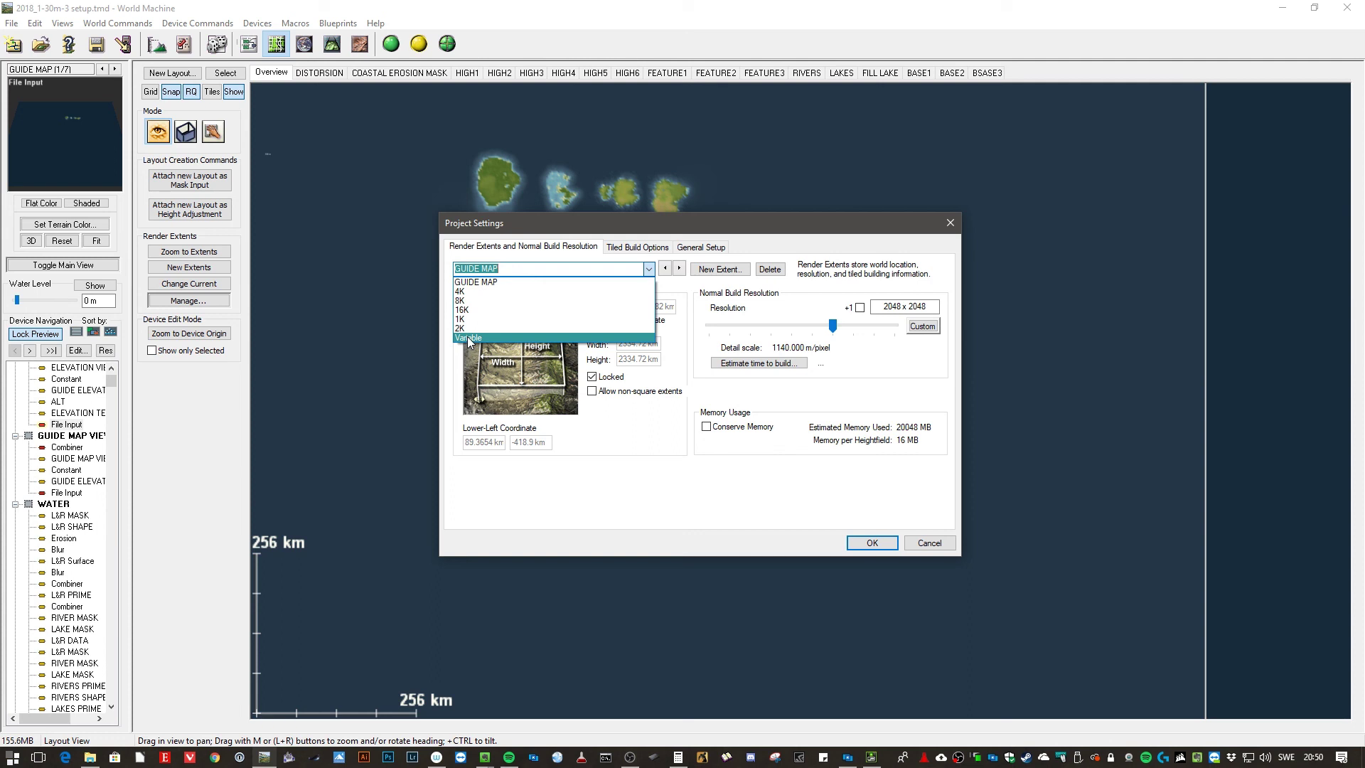
click(596, 237)
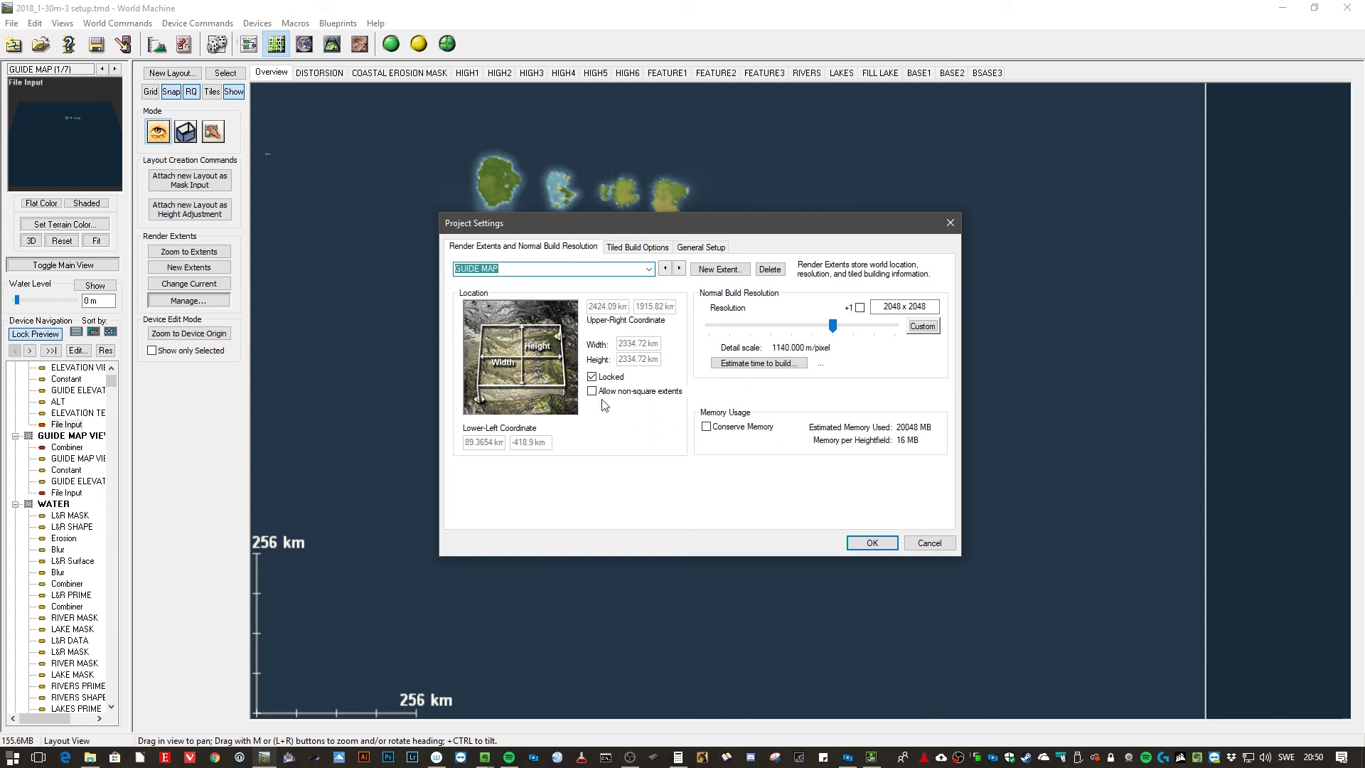
click(592, 377)
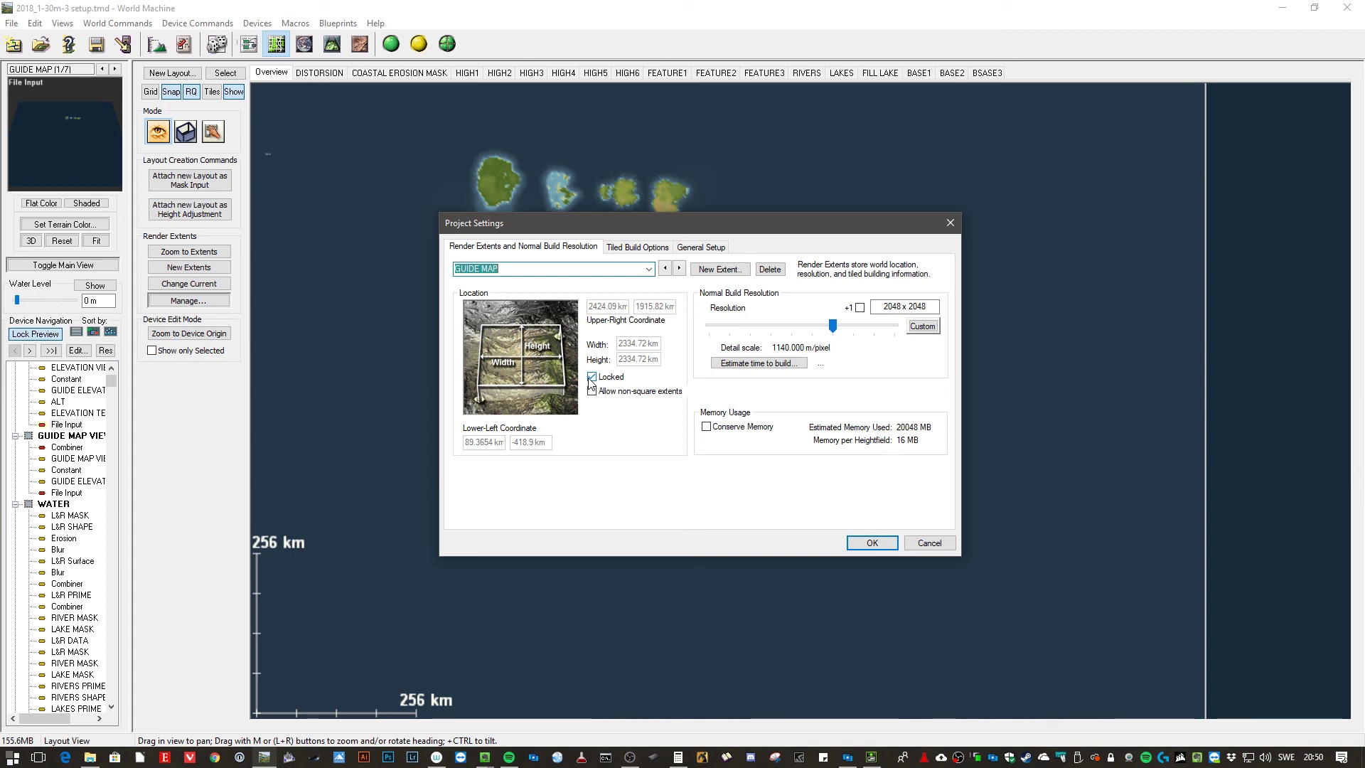
click(929, 543)
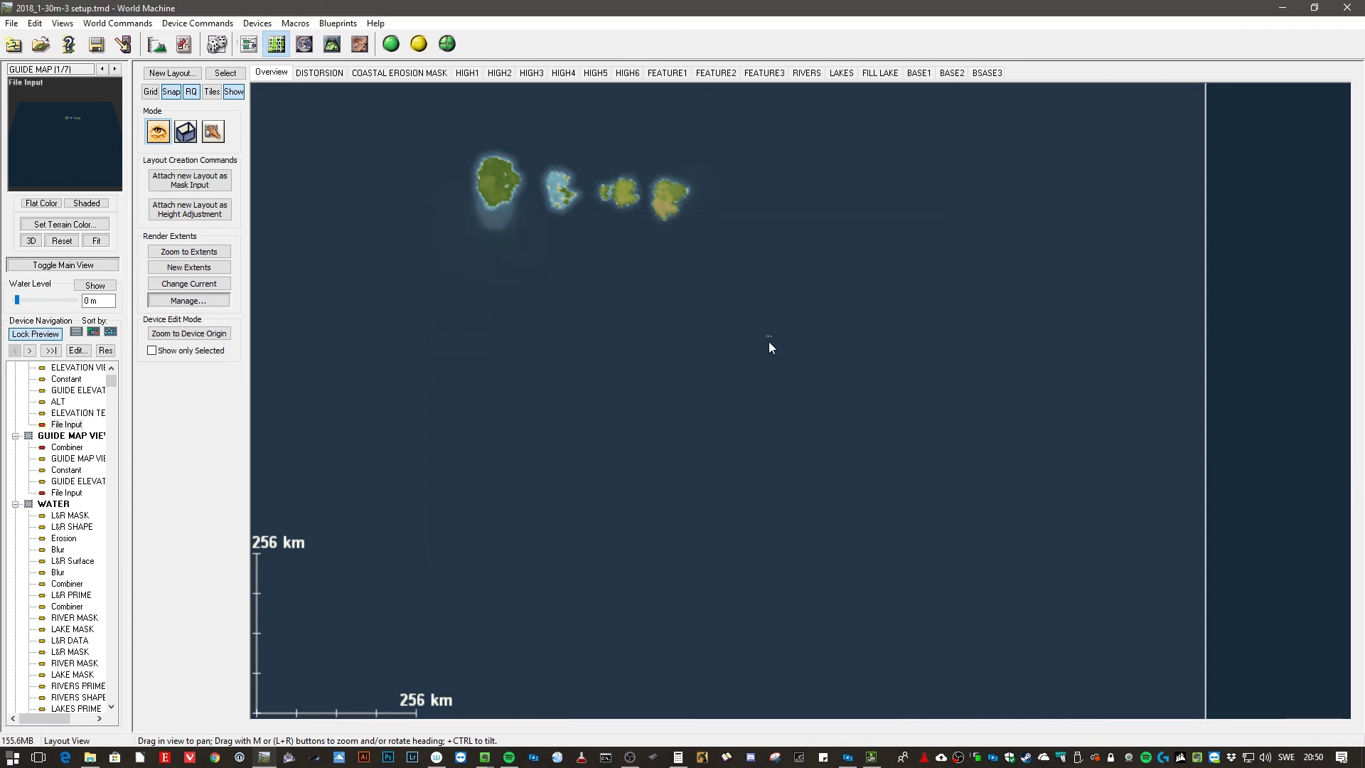